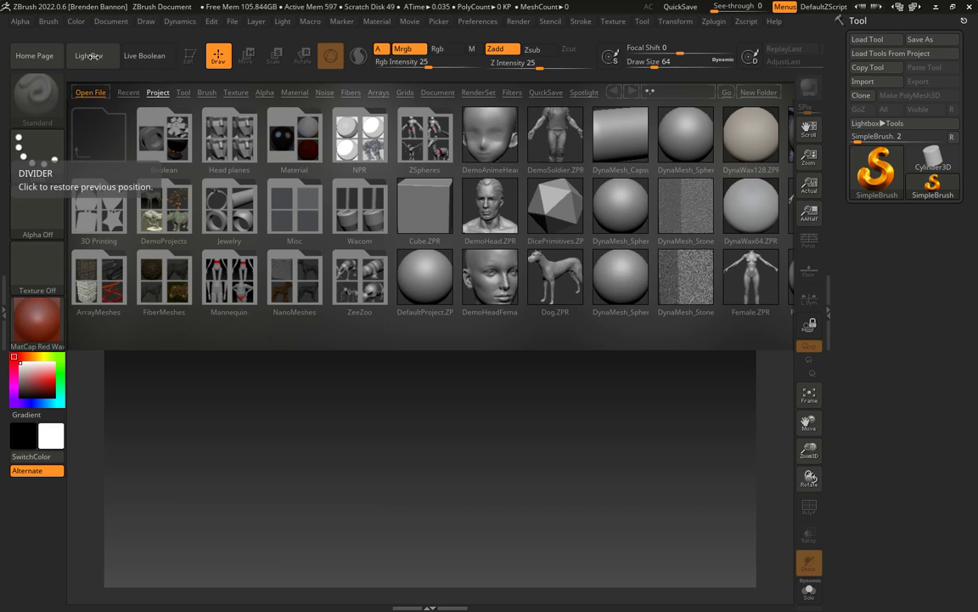
Step: Close LightBox and load the basic body ZTool file from the spring23 folder
click(92, 55)
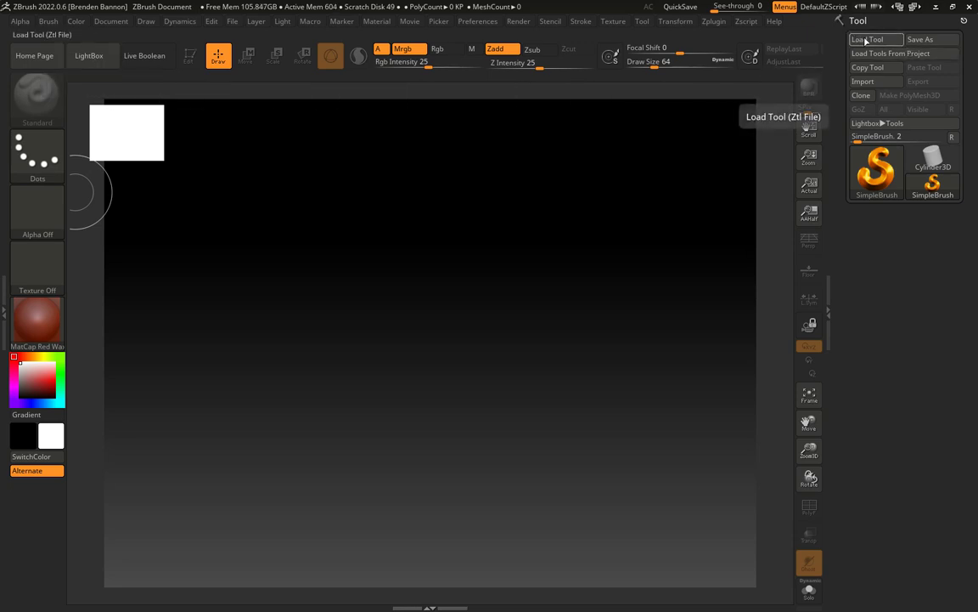
click(866, 41)
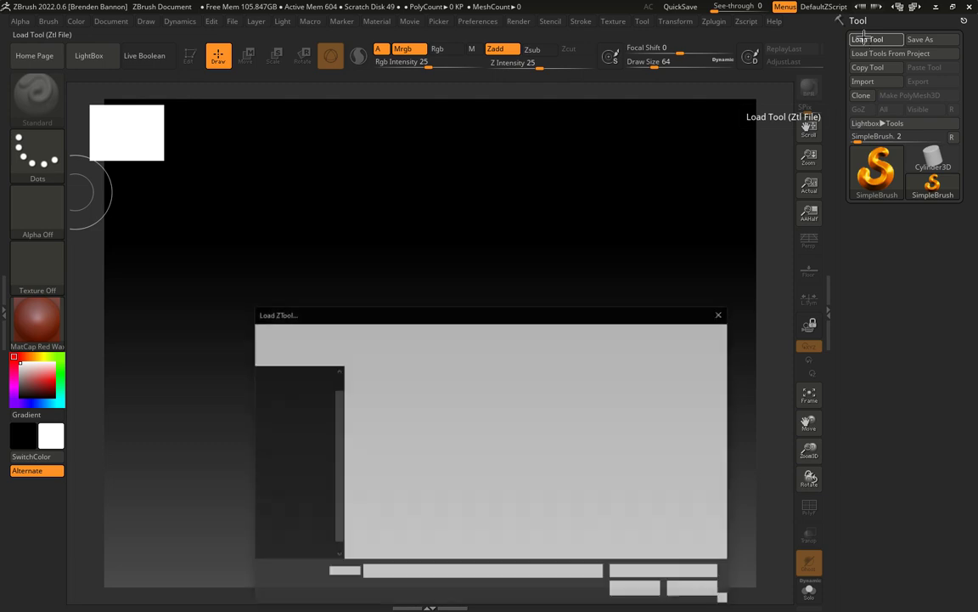
click(376, 406)
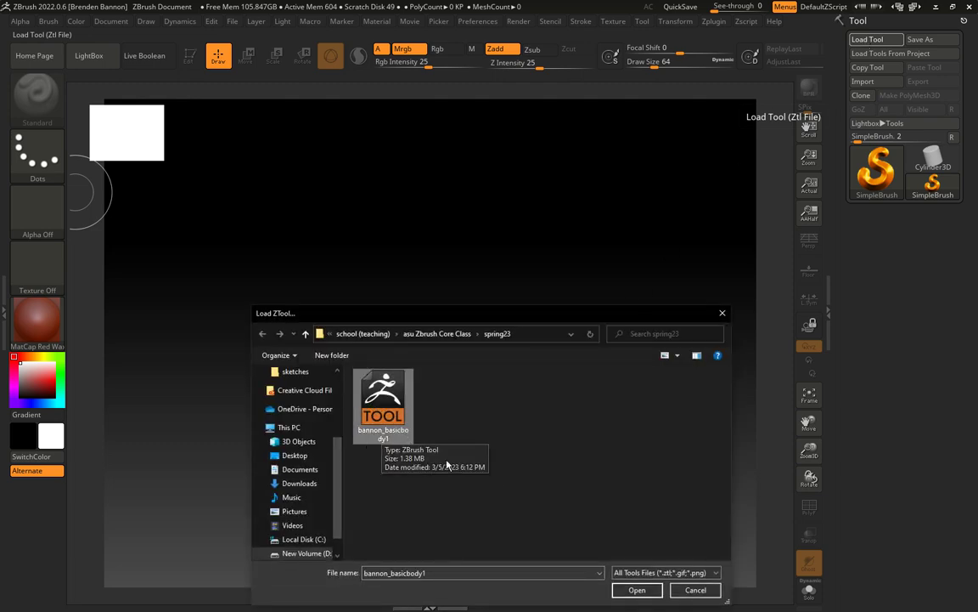
click(627, 593)
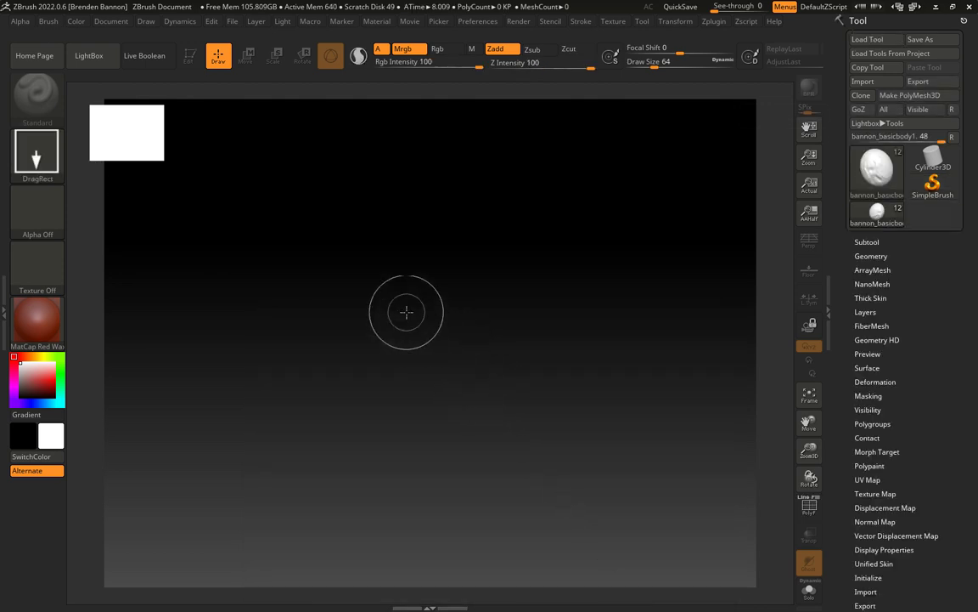
Step: Draw the loaded figure on the canvas and enter Edit mode, declining the switch to 2.5D mode
mouse_move(411, 303)
mouse_down()
mouse_move(427, 364)
mouse_move(406, 455)
mouse_move(408, 416)
mouse_up()
key(t)
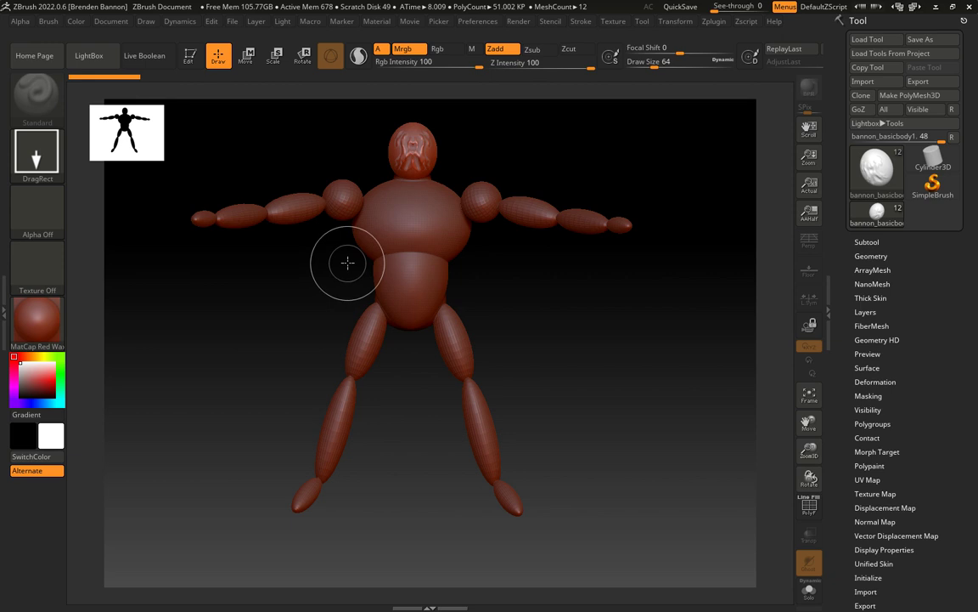
click(189, 58)
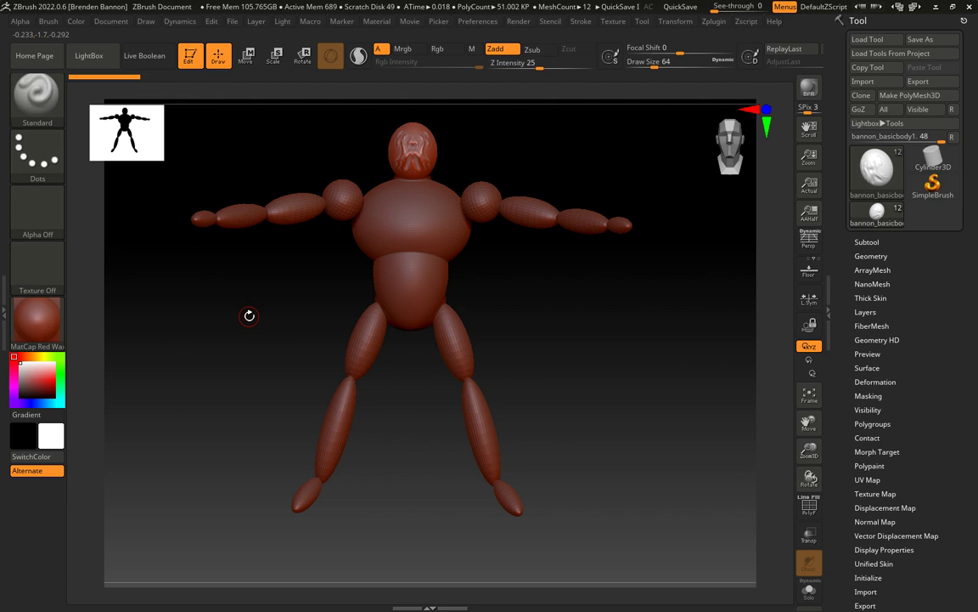
click(190, 58)
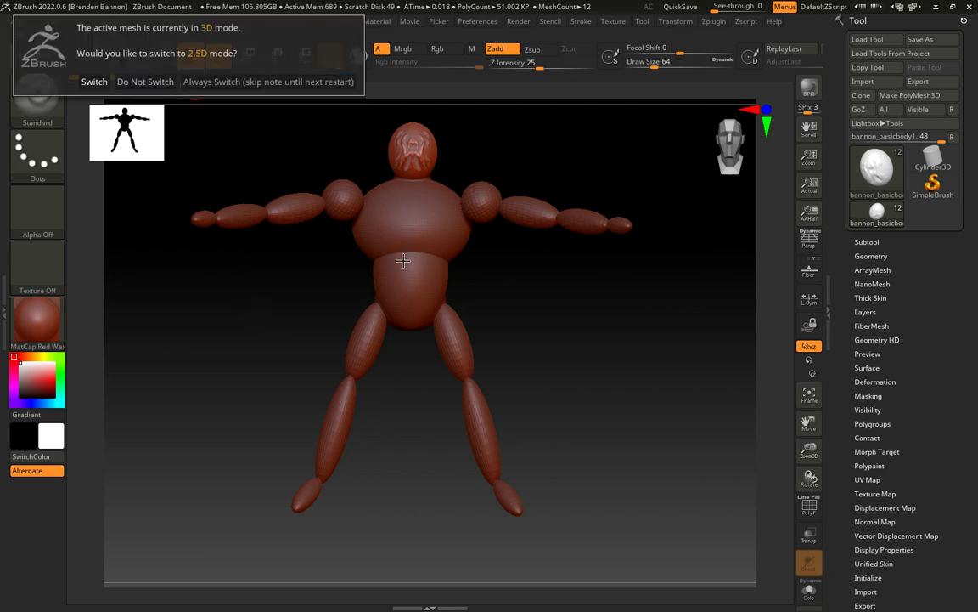
click(139, 82)
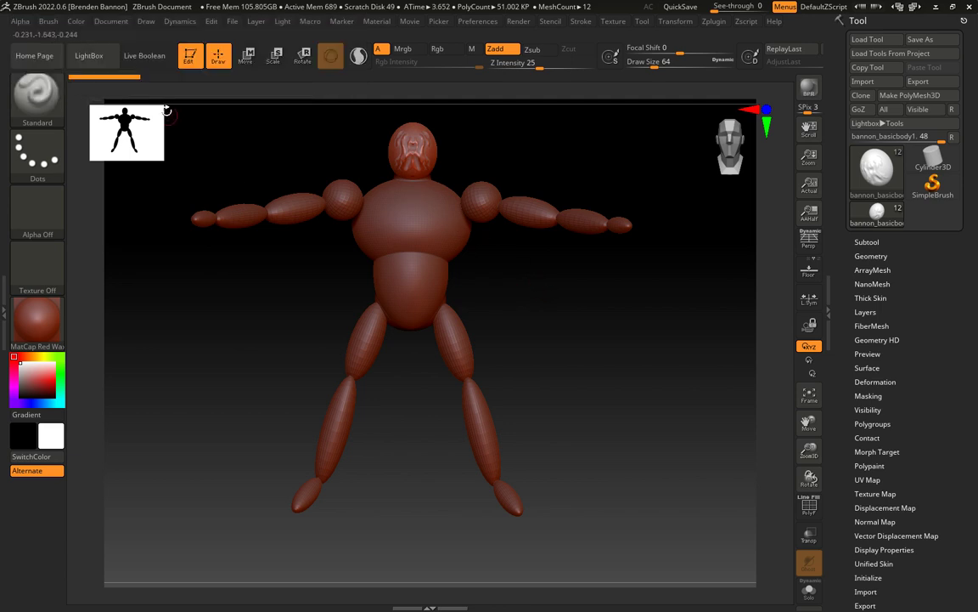
Step: Switch to 2.5D mode and stamp overlapping copies of the figure across the canvas, finishing back in Edit mode
click(188, 56)
click(82, 78)
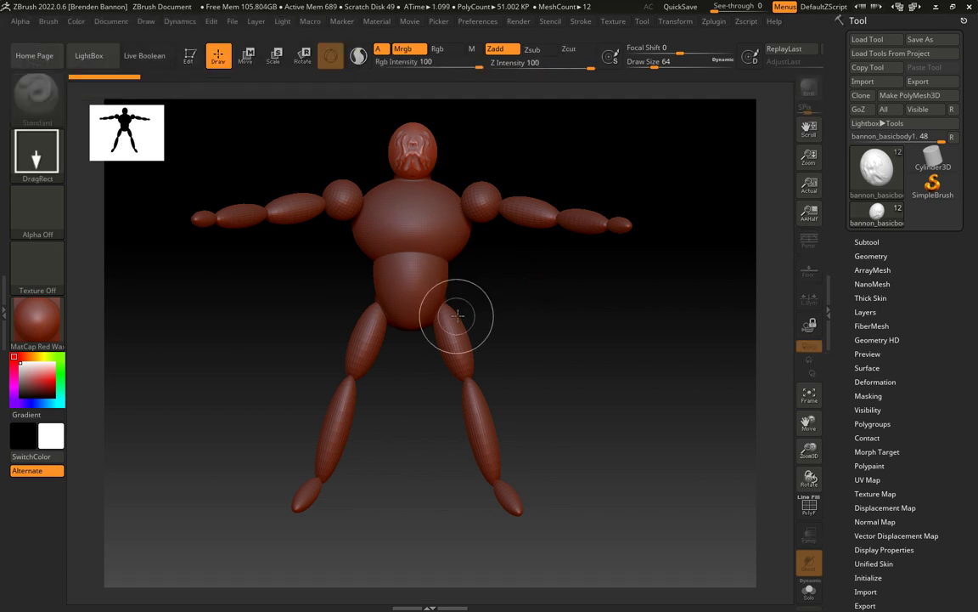
drag(500, 281, 436, 337)
mouse_move(387, 273)
mouse_down()
mouse_move(310, 303)
mouse_move(352, 342)
mouse_up()
drag(410, 371, 413, 416)
drag(511, 379, 507, 403)
drag(567, 352, 528, 384)
drag(546, 319, 519, 342)
drag(447, 299, 434, 344)
drag(362, 289, 374, 347)
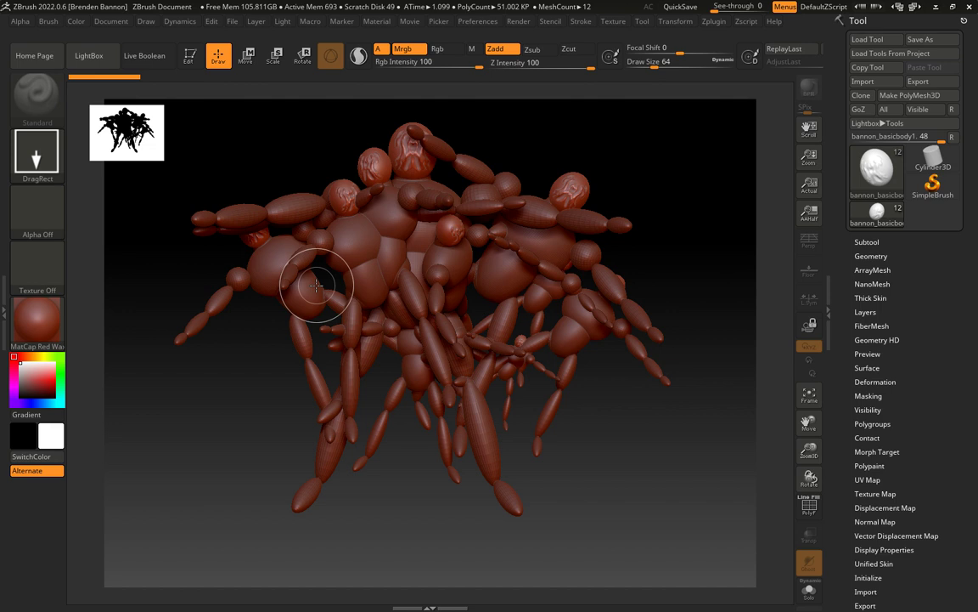
mouse_move(315, 288)
mouse_down()
mouse_move(306, 336)
mouse_move(322, 384)
mouse_up()
drag(396, 348, 400, 385)
mouse_move(486, 346)
mouse_down()
mouse_move(459, 402)
mouse_move(497, 373)
mouse_up()
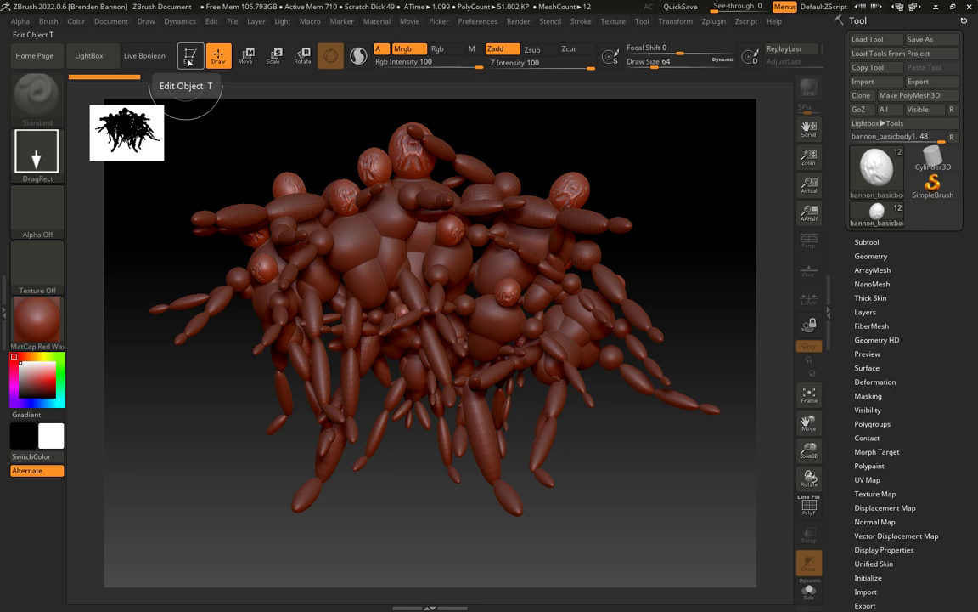
click(188, 60)
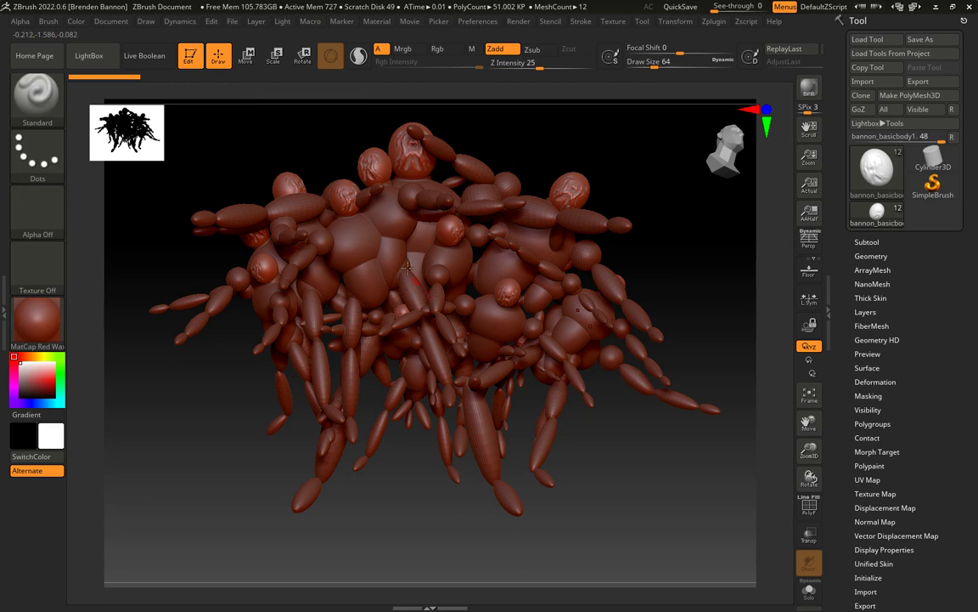
Step: Start a new document without saving changes and draw a single figure on it in Edit mode
click(111, 22)
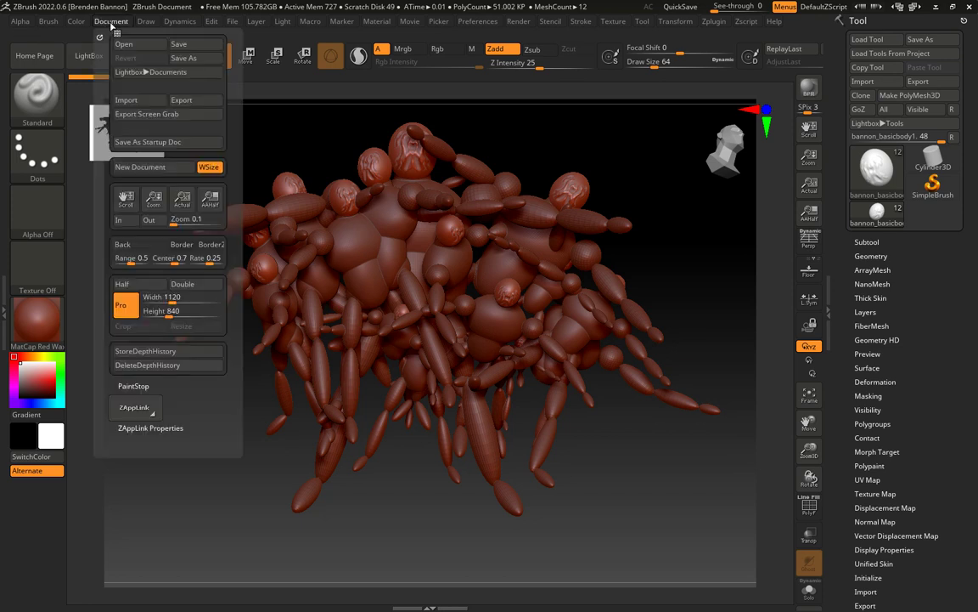
click(140, 166)
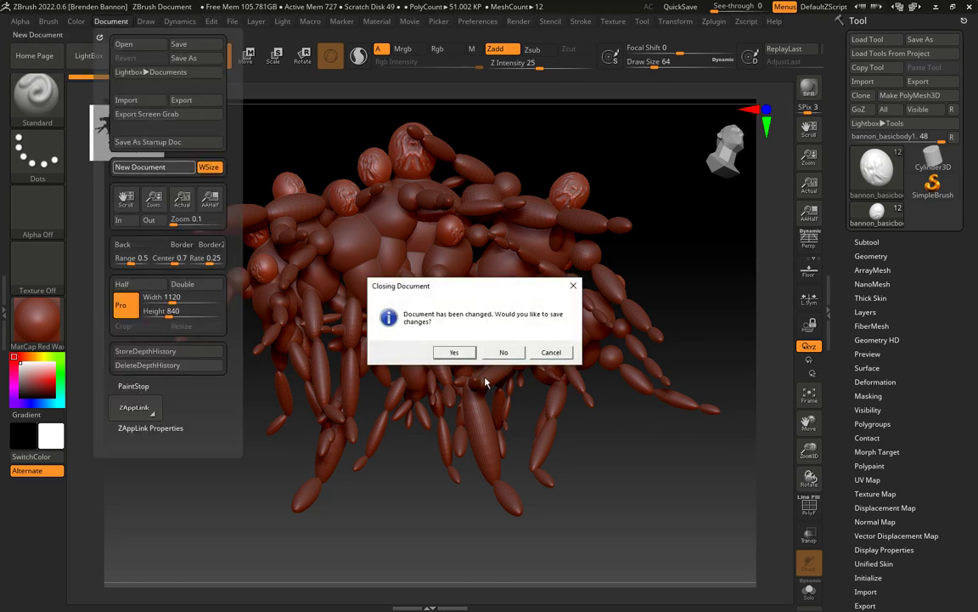
click(507, 353)
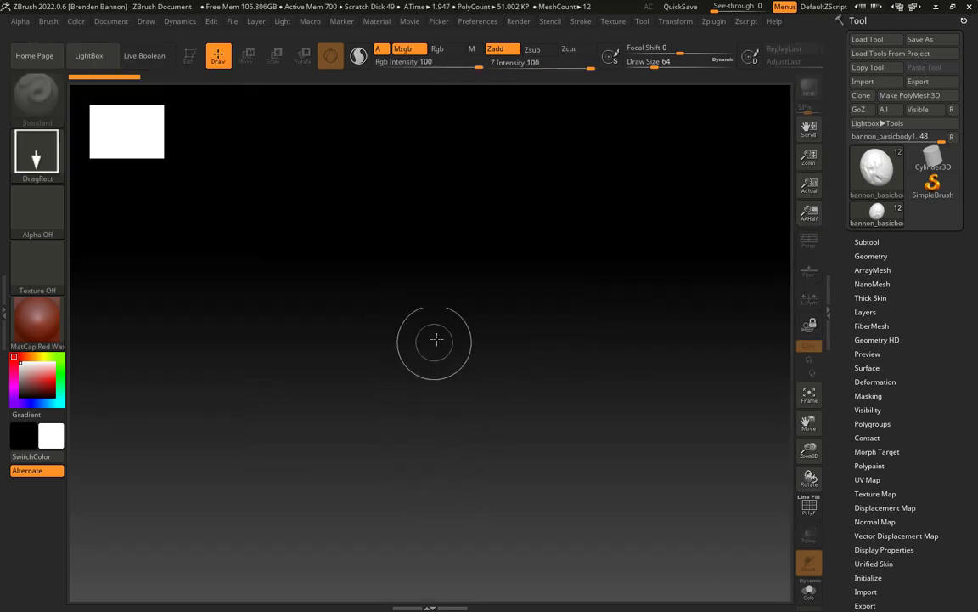
mouse_move(446, 305)
mouse_down()
mouse_move(456, 337)
mouse_move(439, 419)
mouse_move(448, 405)
mouse_up()
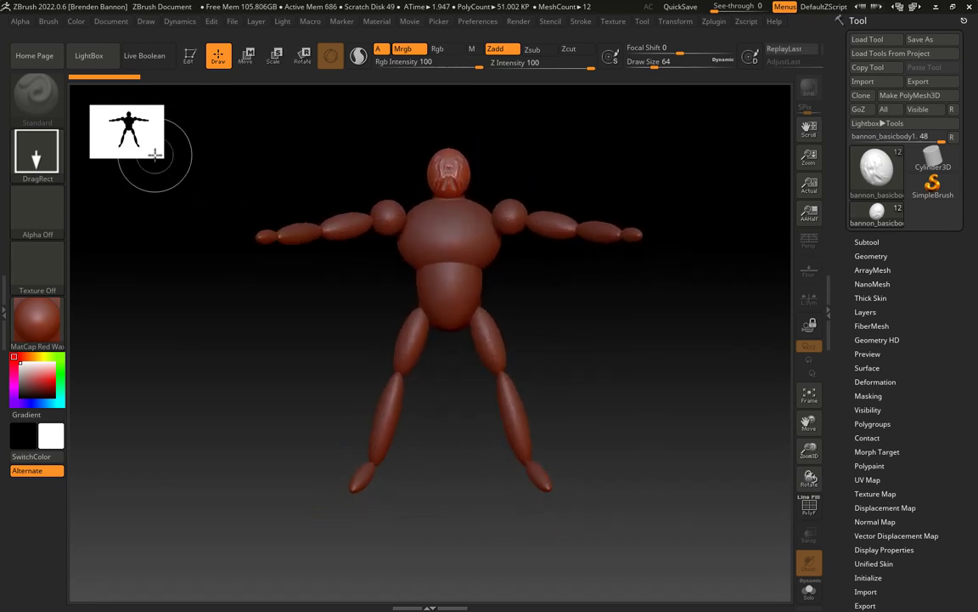
click(188, 55)
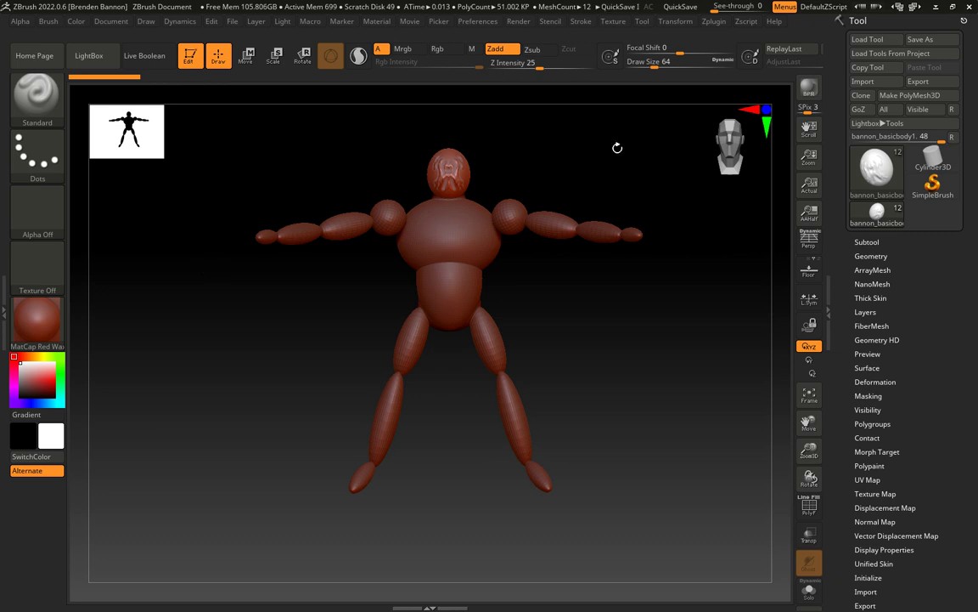
Step: Examine the figure and its subtools, including the chest, shoulders, upper arms, lower arms, hands and stomach
click(866, 242)
drag(691, 285, 743, 288)
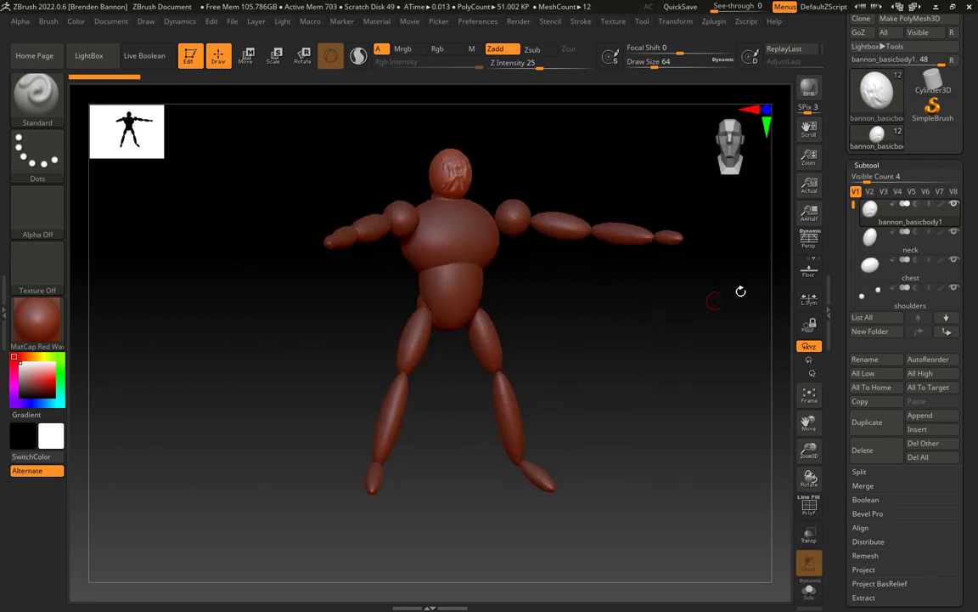
drag(747, 361, 751, 303)
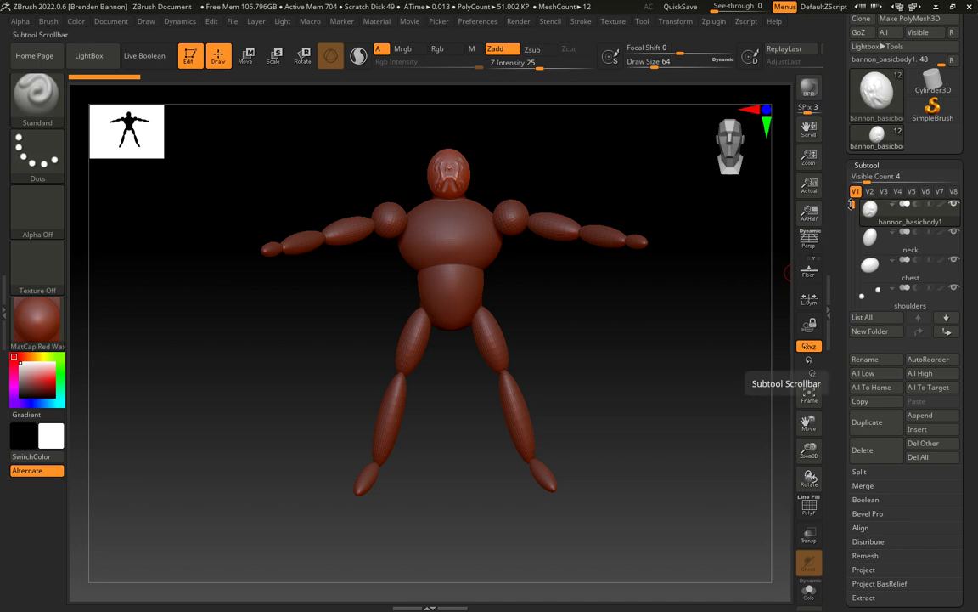
drag(849, 206, 852, 219)
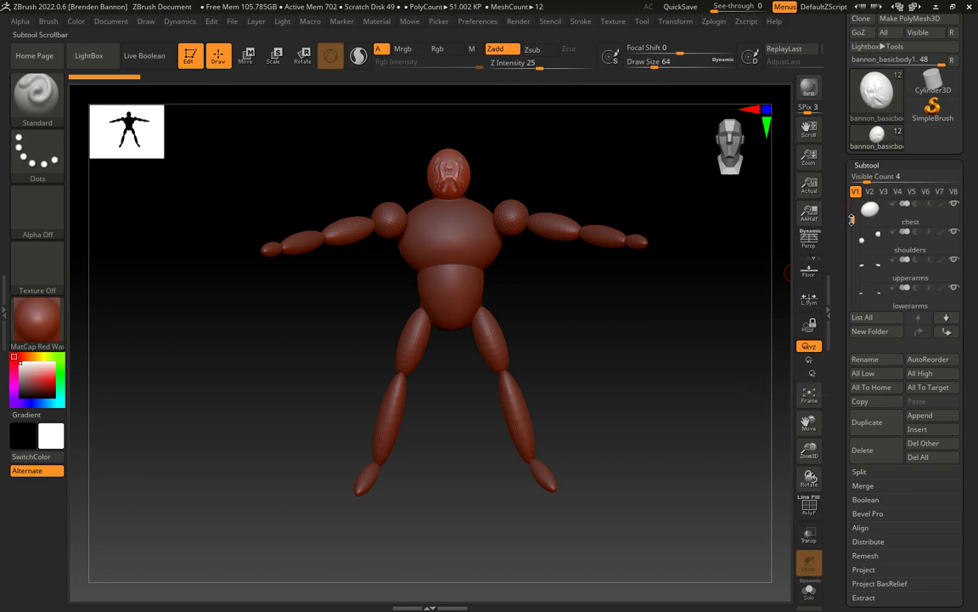
mouse_move(890, 236)
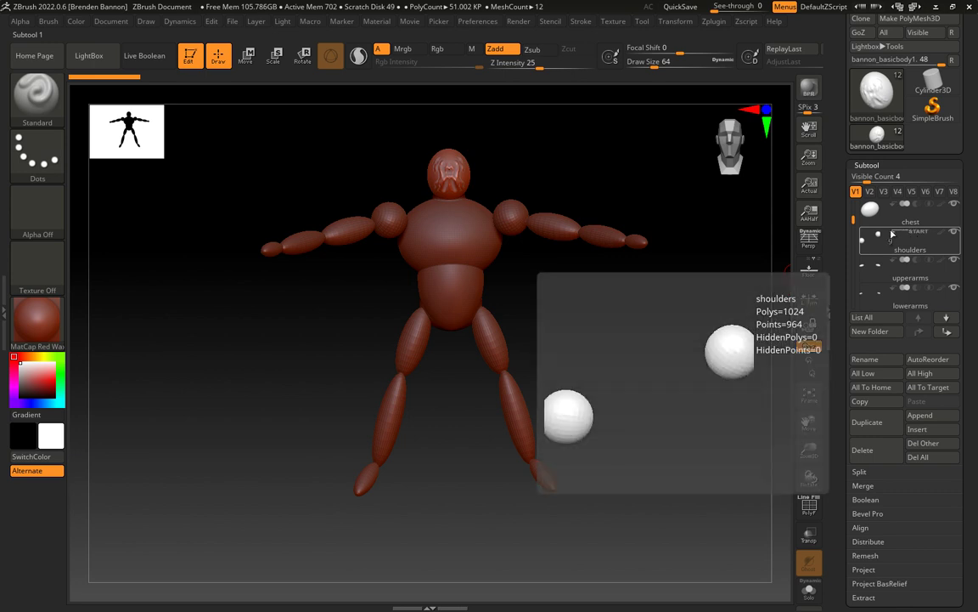
mouse_move(889, 267)
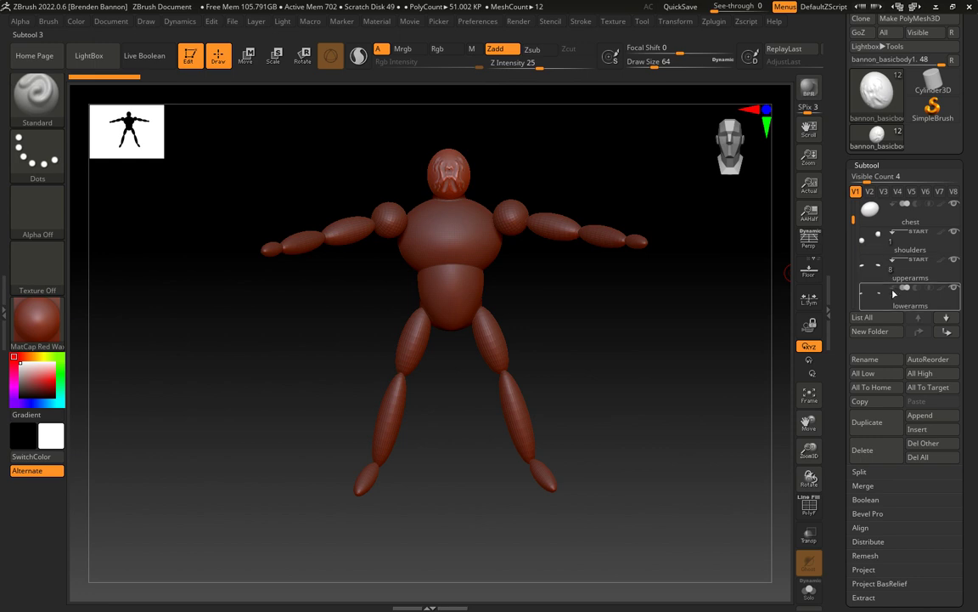
mouse_move(892, 292)
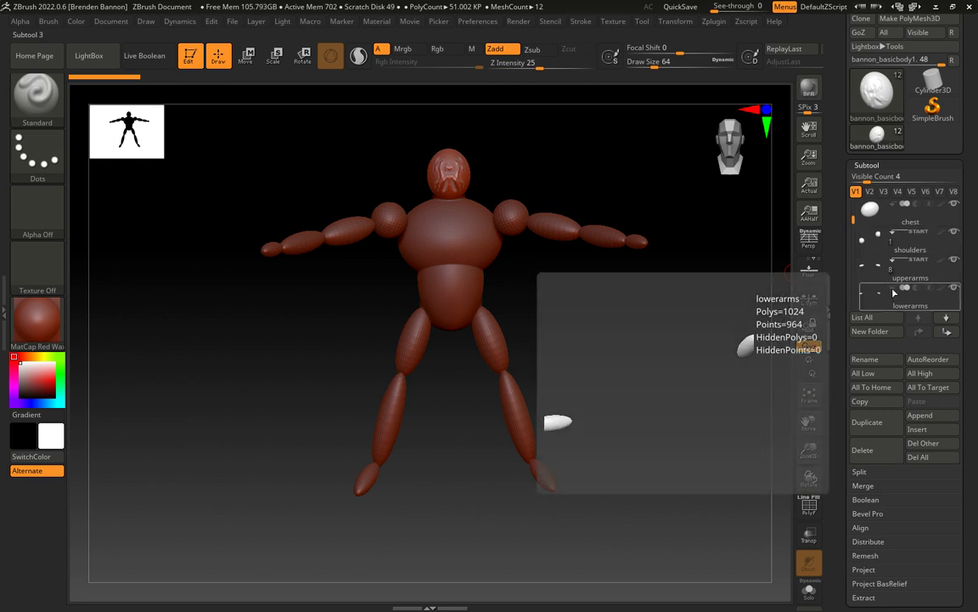
click(893, 289)
drag(854, 220, 854, 235)
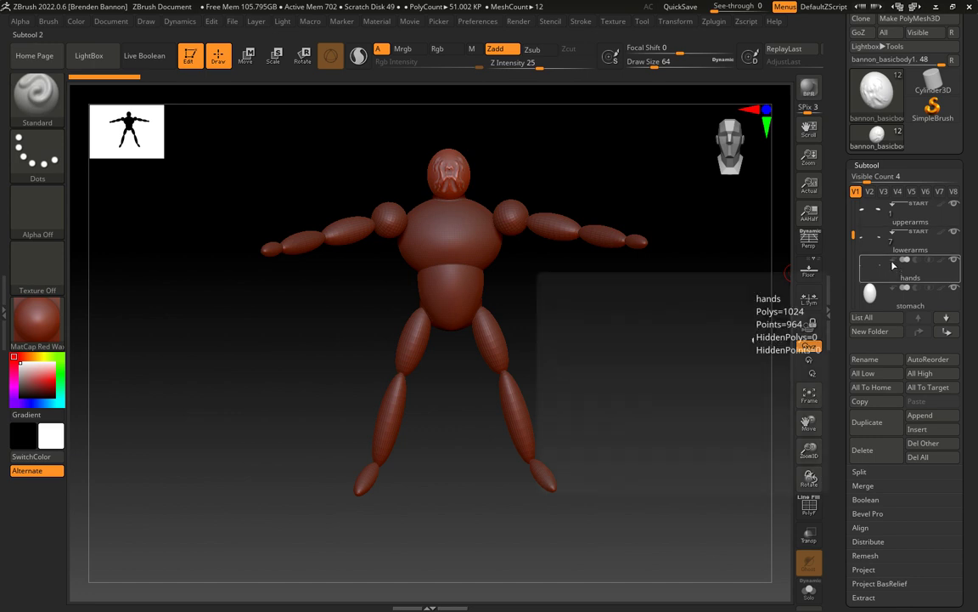
drag(853, 233, 854, 218)
Step: Select the shoulders subtool and rotate it slightly with the Move gizmo
click(874, 250)
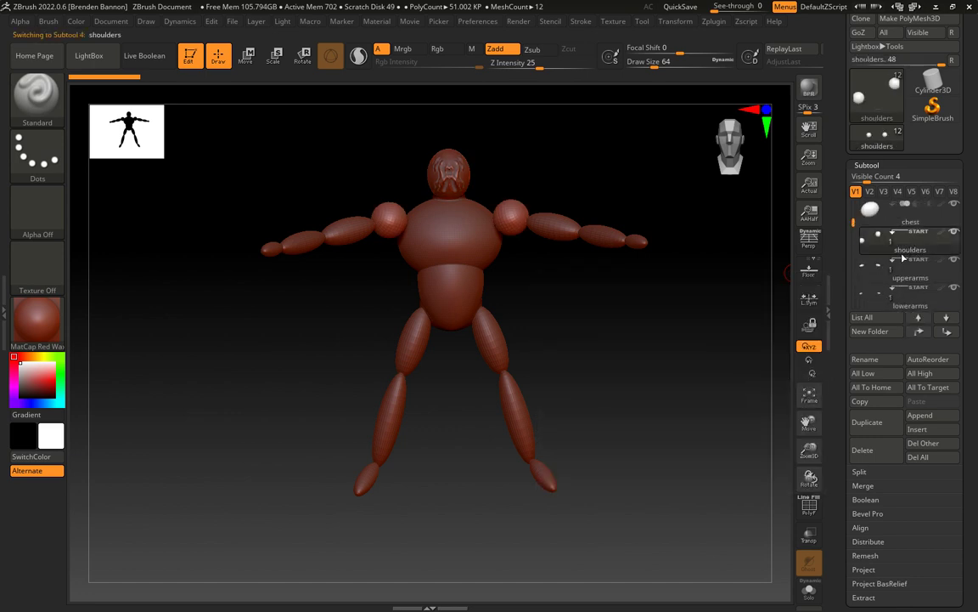
click(246, 55)
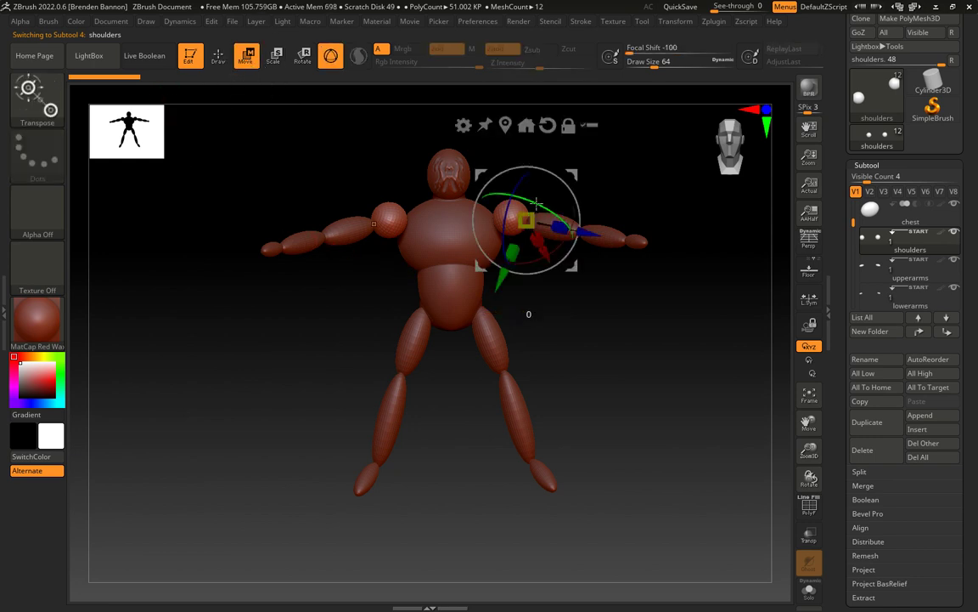
drag(508, 207, 555, 222)
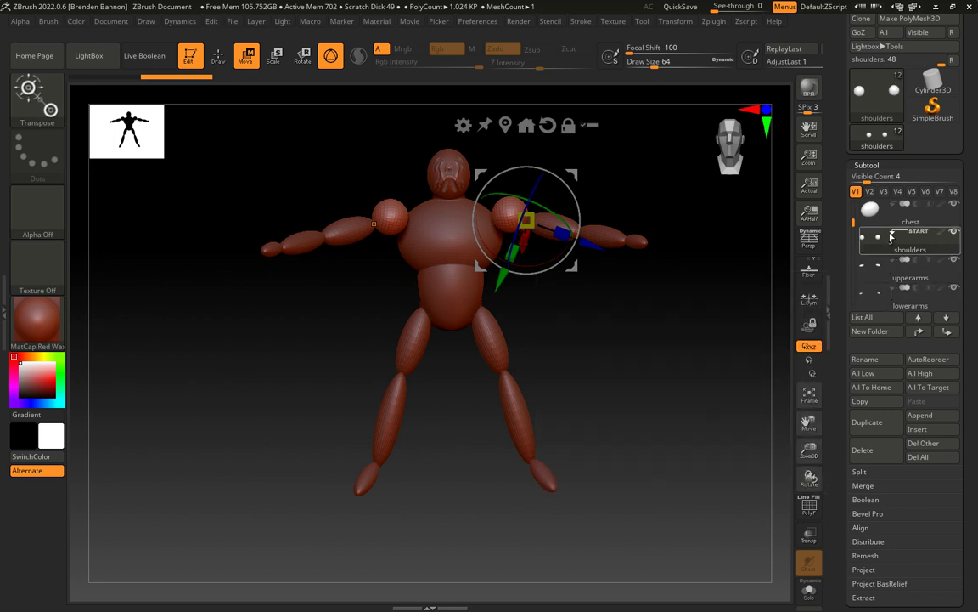
mouse_move(852, 226)
mouse_down()
mouse_move(853, 242)
mouse_move(848, 228)
mouse_up()
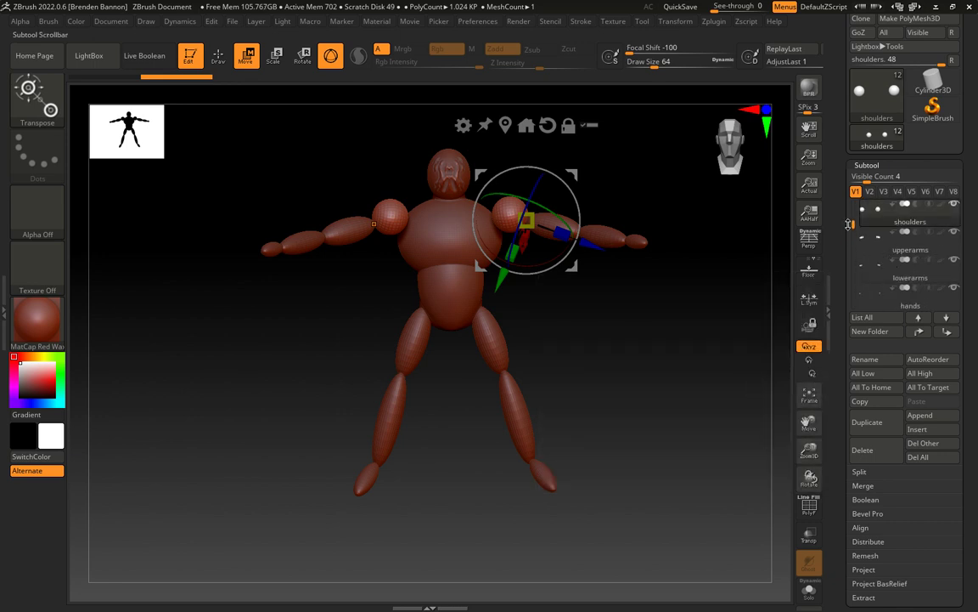
Step: Move both shoulder spheres inward, closer to the chest, with the gizmo
drag(731, 327, 699, 330)
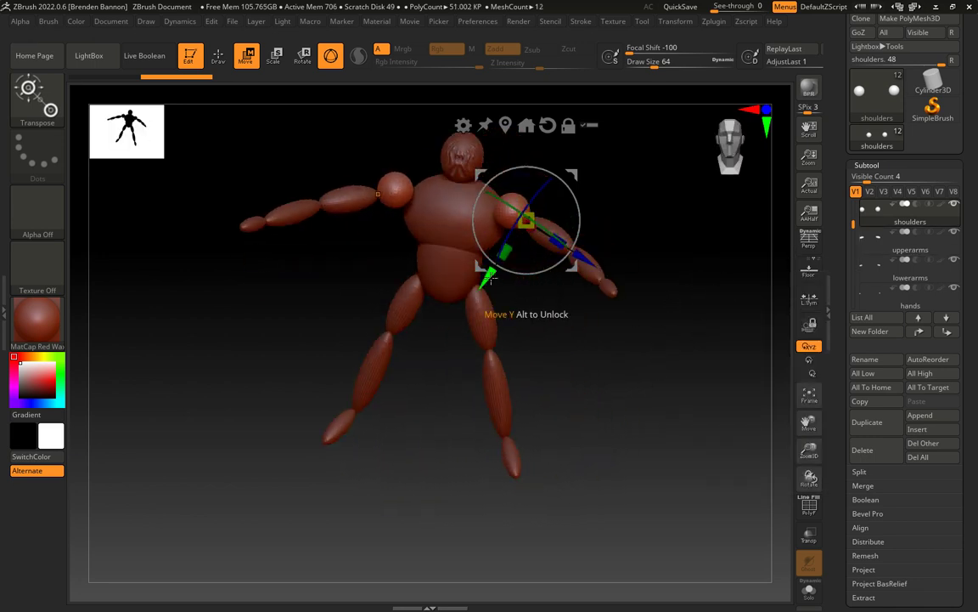
drag(499, 293, 497, 266)
drag(681, 216, 616, 235)
drag(675, 249, 747, 247)
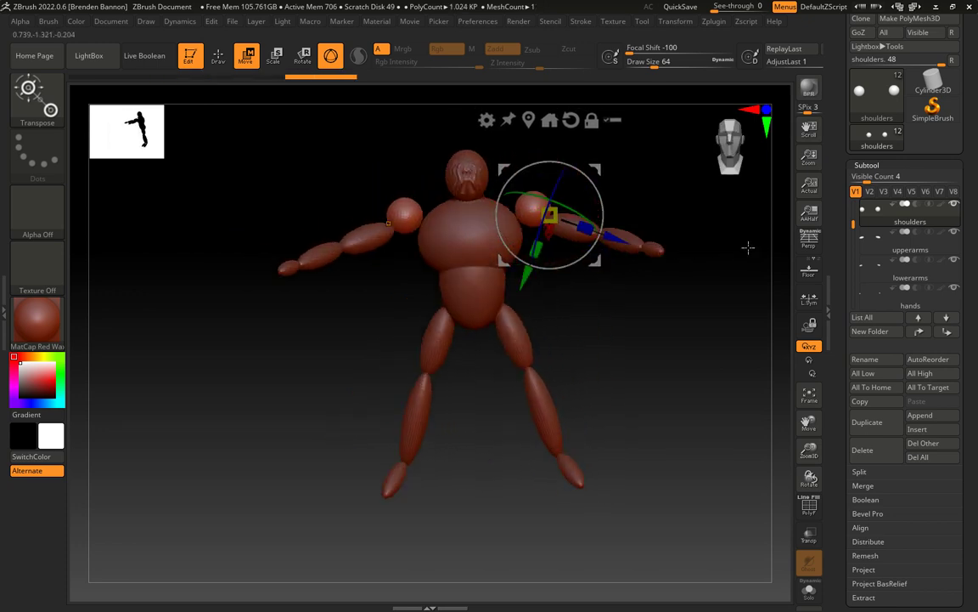
drag(617, 238, 601, 233)
drag(514, 271, 511, 278)
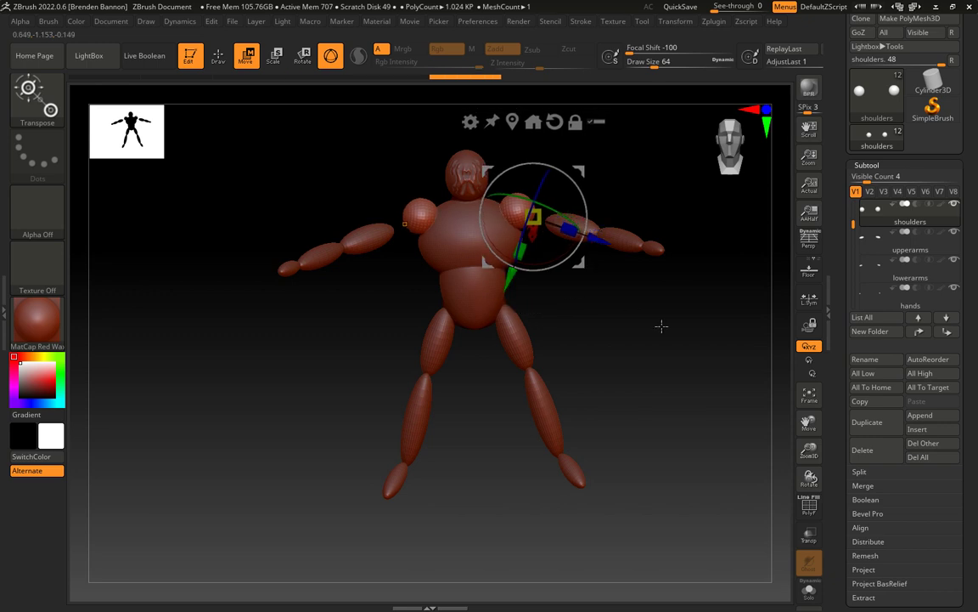
Step: Turn on the floor grid beneath the figure and view it from the side
drag(662, 327, 684, 320)
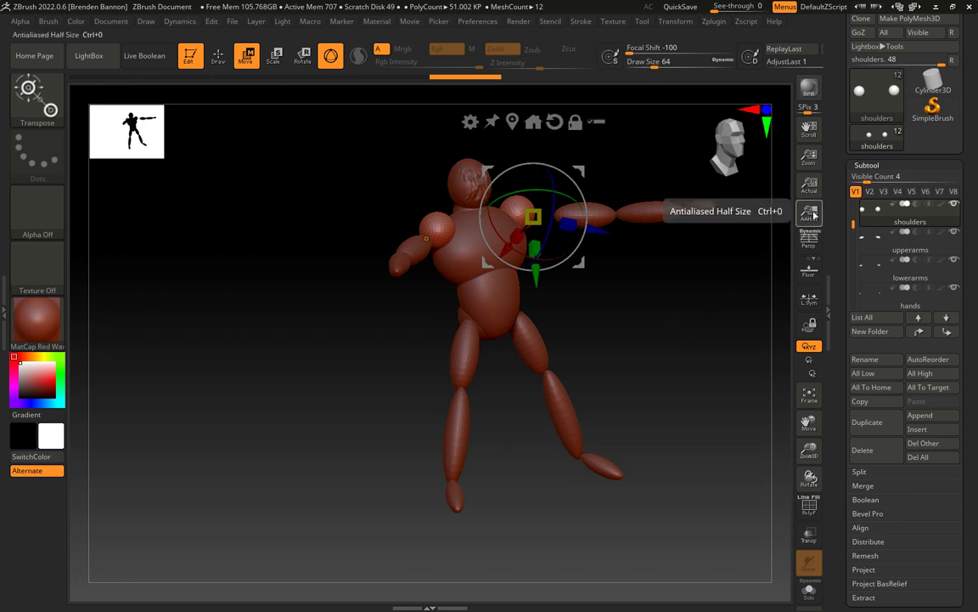
click(808, 270)
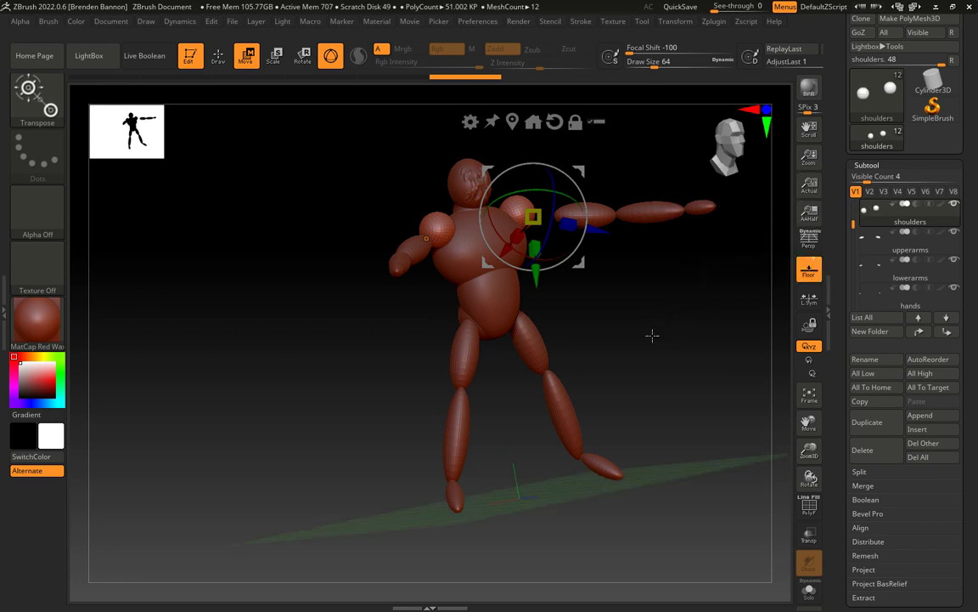
drag(651, 333, 551, 388)
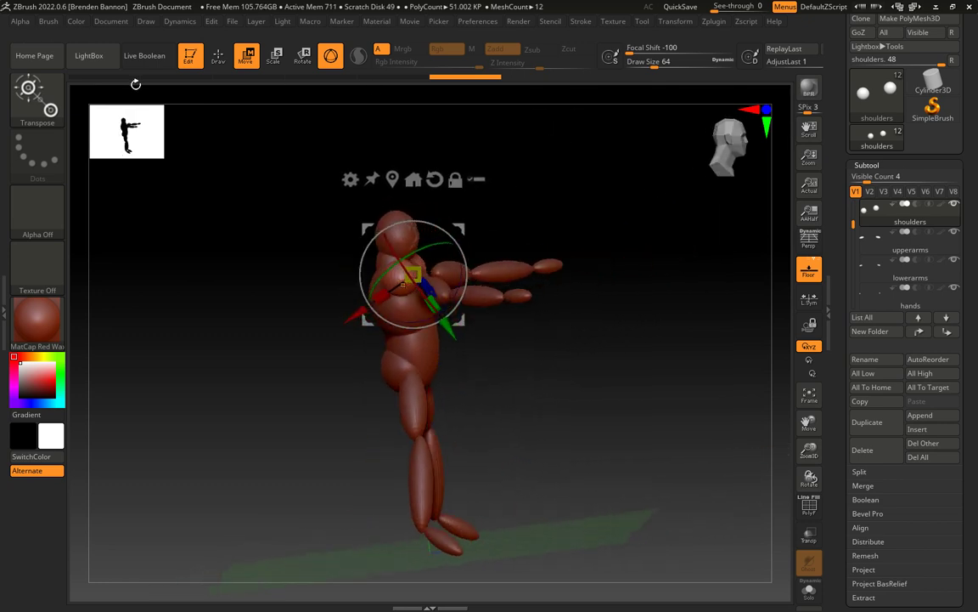
Step: Import the hero_frontview image from the reference folder as Map1 of the floor grid's Front-Back plane
click(149, 22)
scroll(146, 360, down, 5)
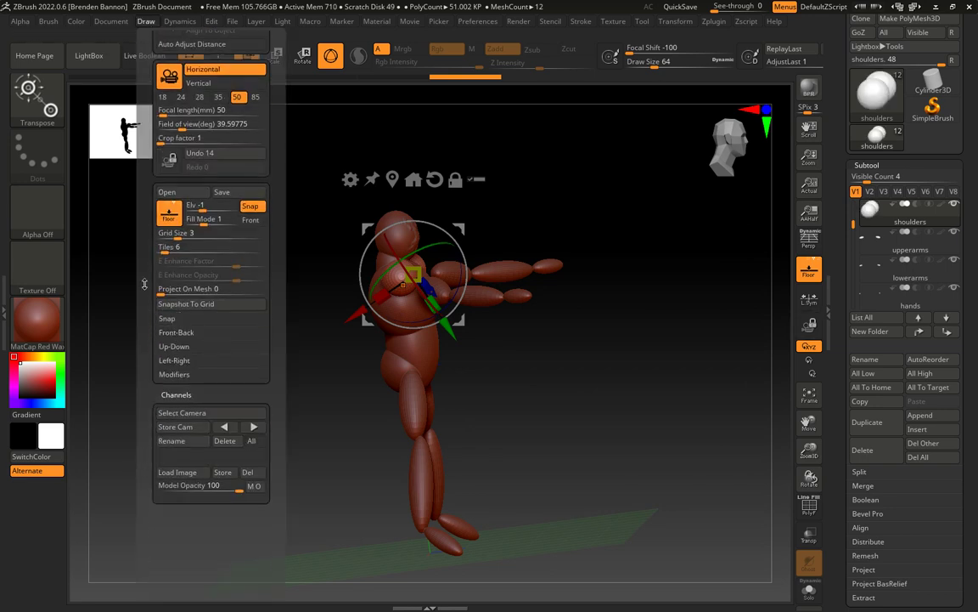
scroll(150, 270, up, 2)
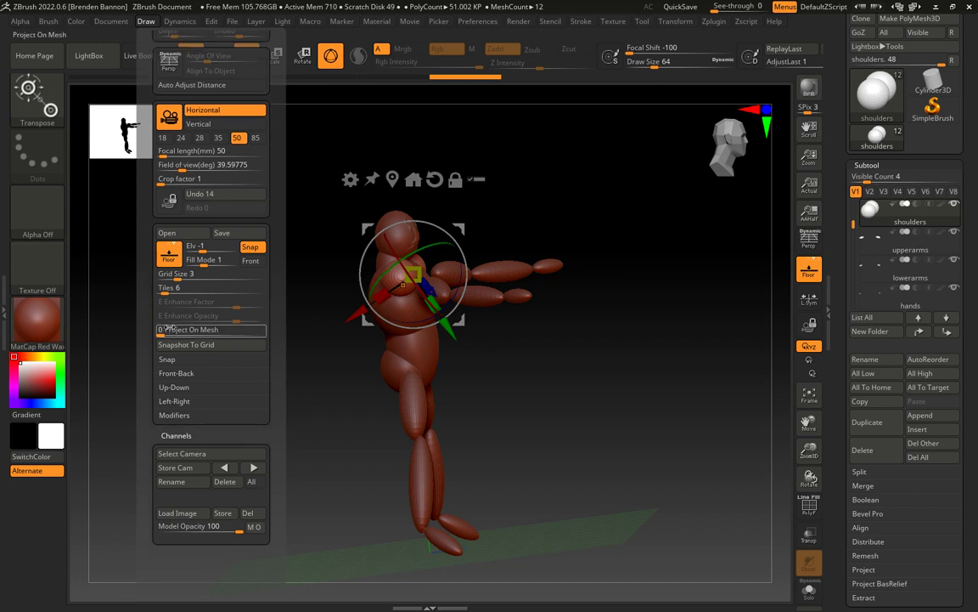
click(171, 373)
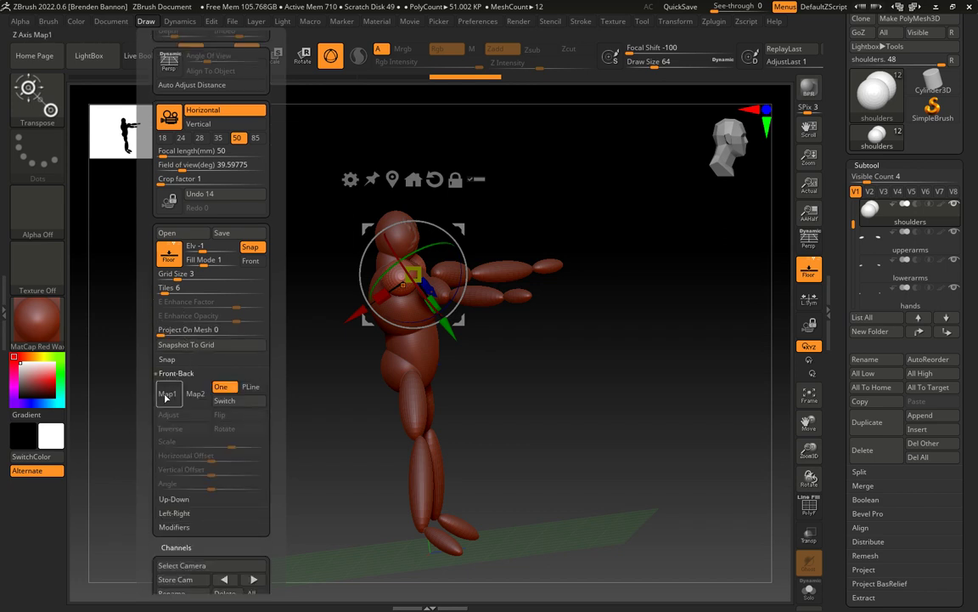
click(168, 395)
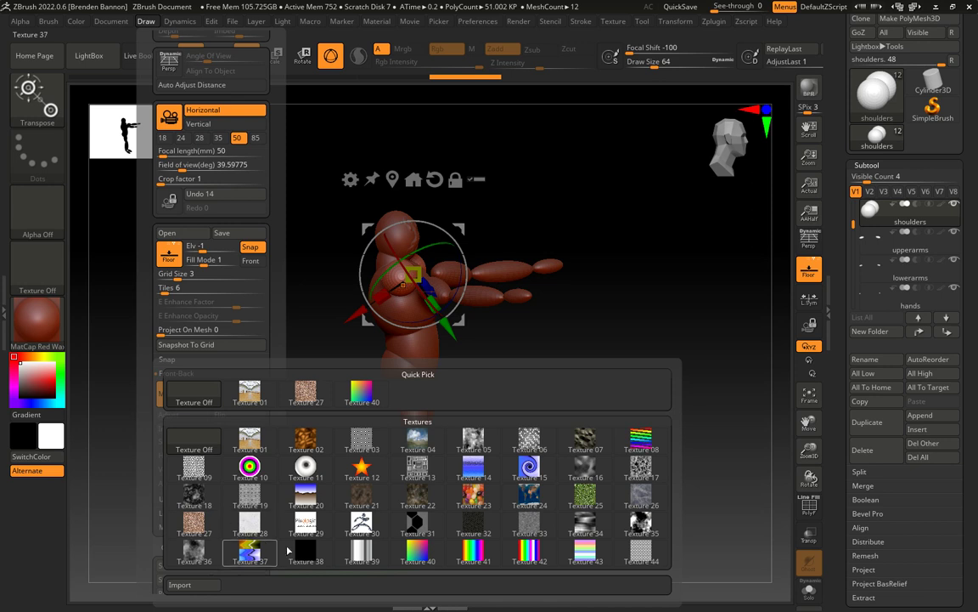
click(180, 586)
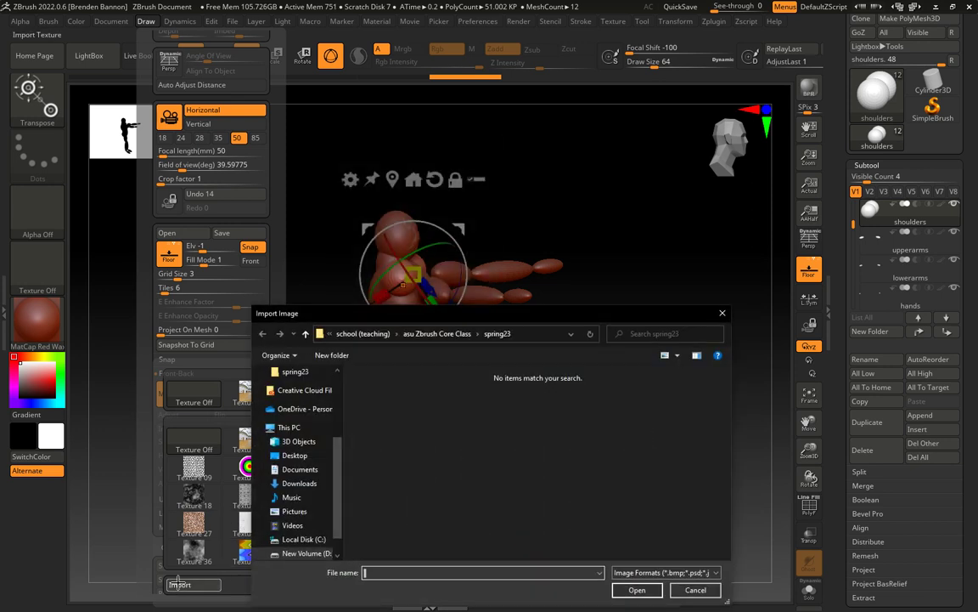
click(411, 337)
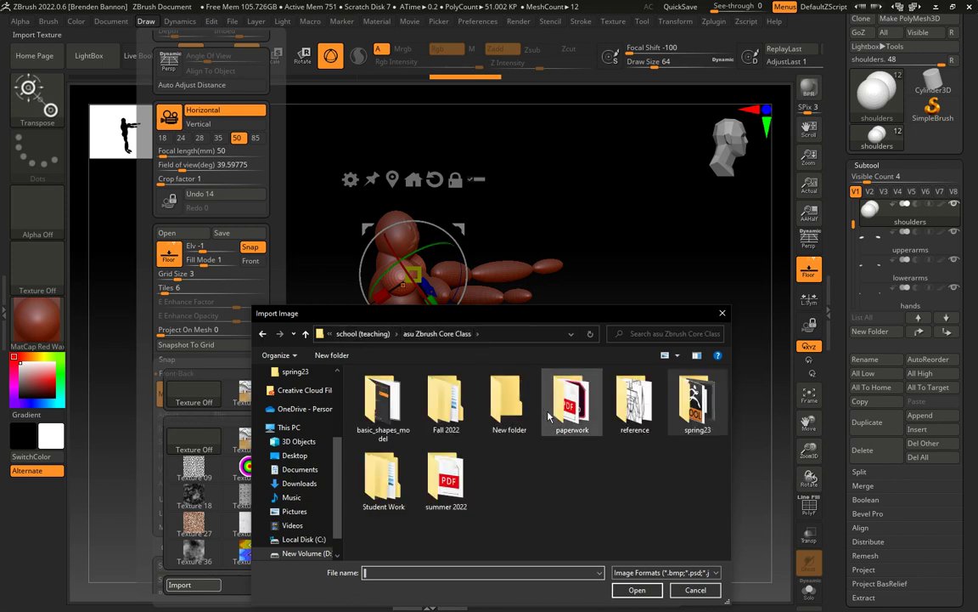
double_click(634, 399)
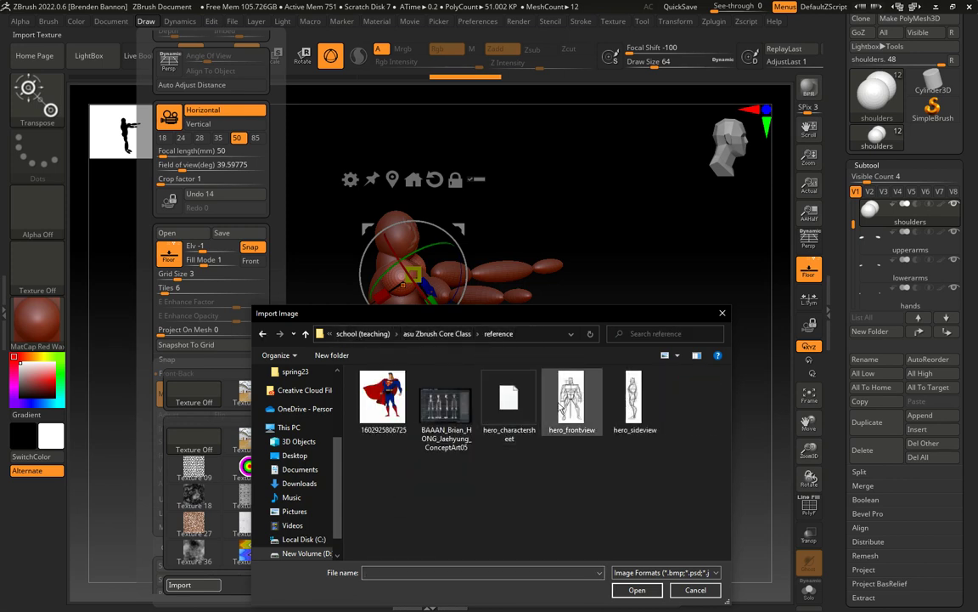
click(563, 404)
click(637, 589)
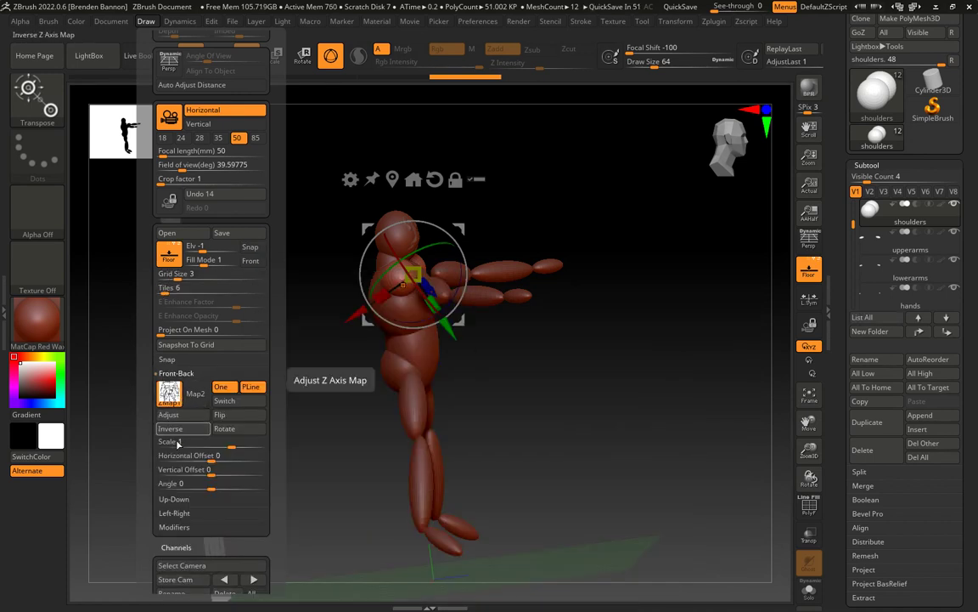
Step: Import the hero_sideview image as Map1 of the Left-Right grid plane and flip it
click(172, 515)
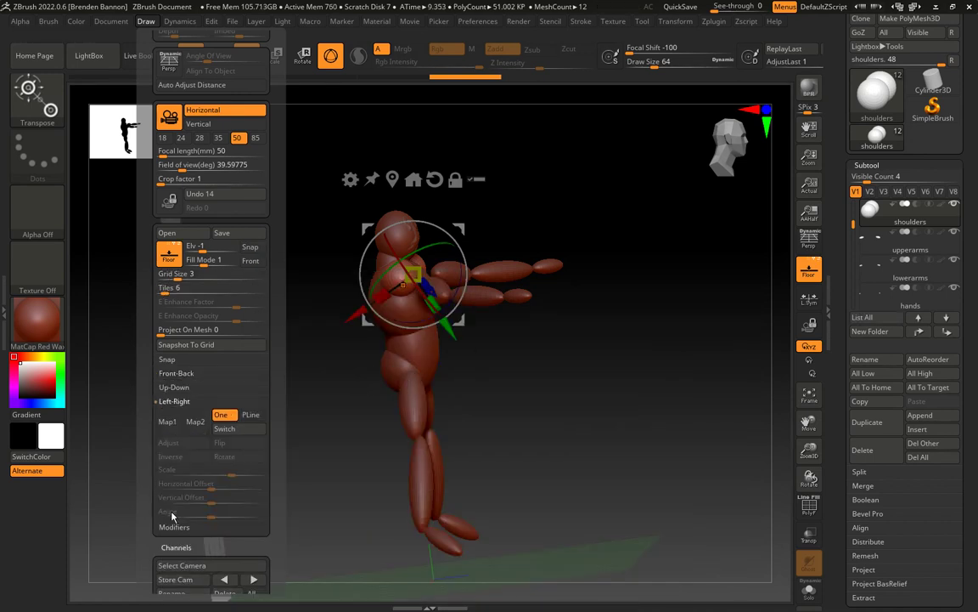
click(170, 425)
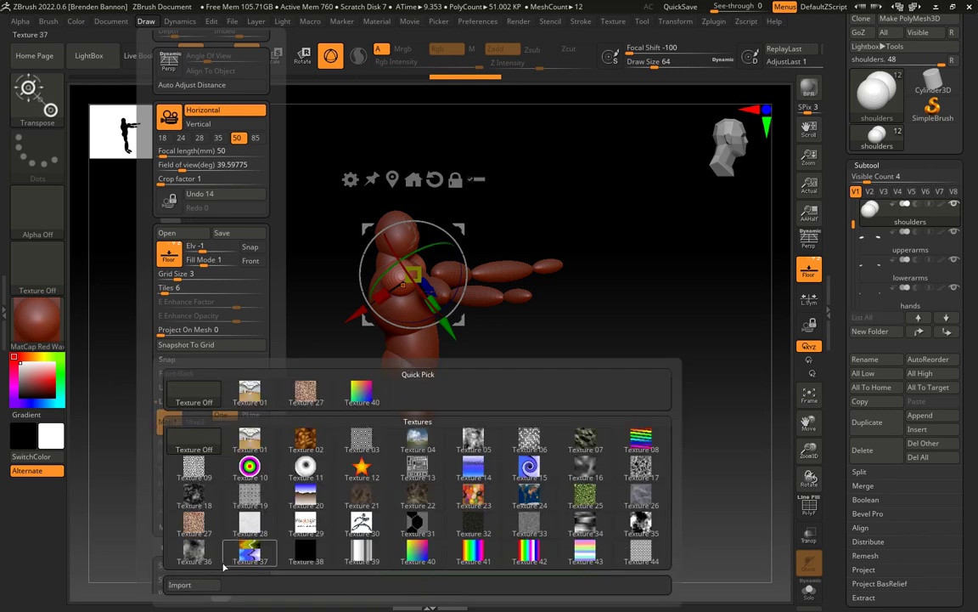
click(180, 585)
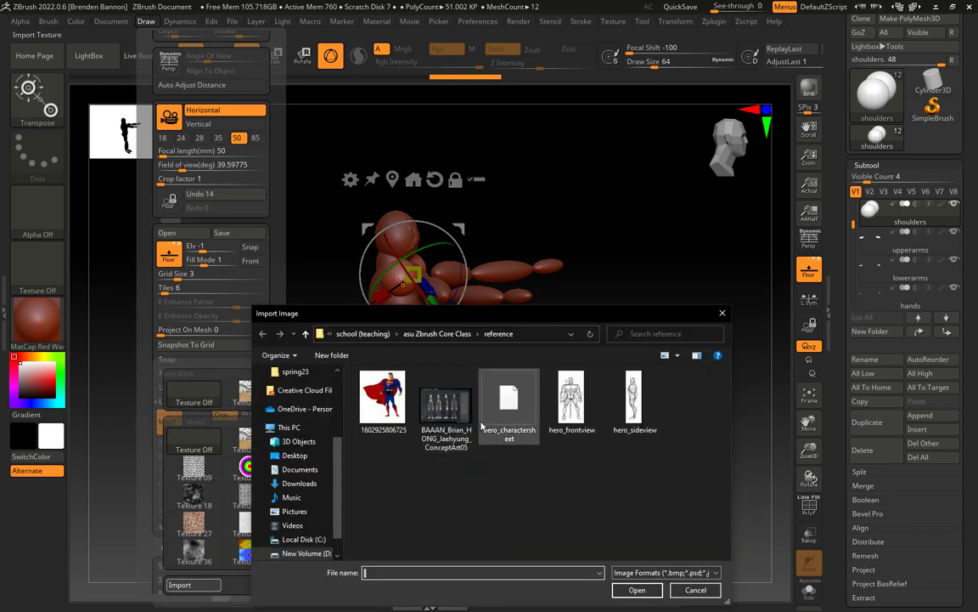
click(643, 433)
click(636, 590)
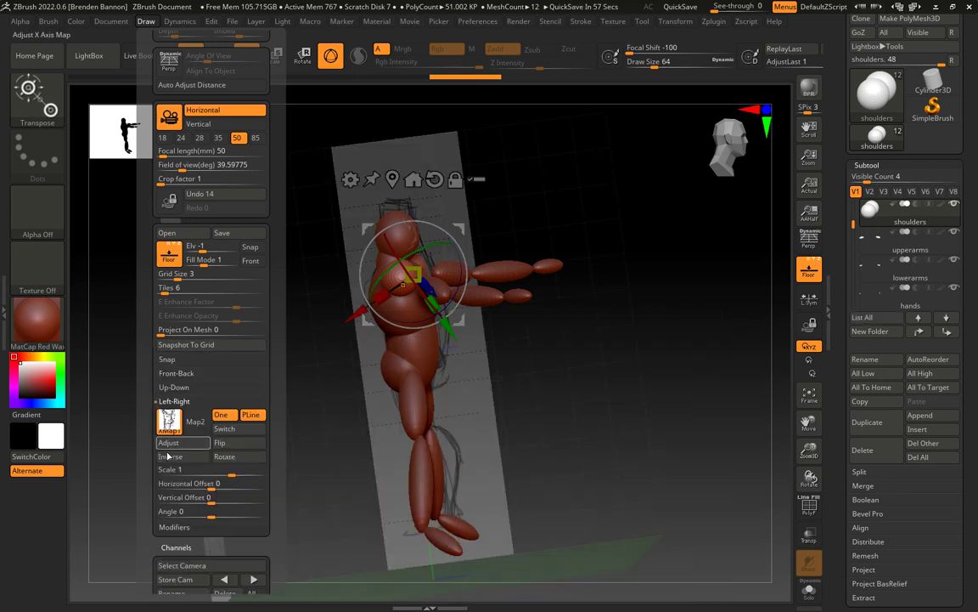
click(219, 443)
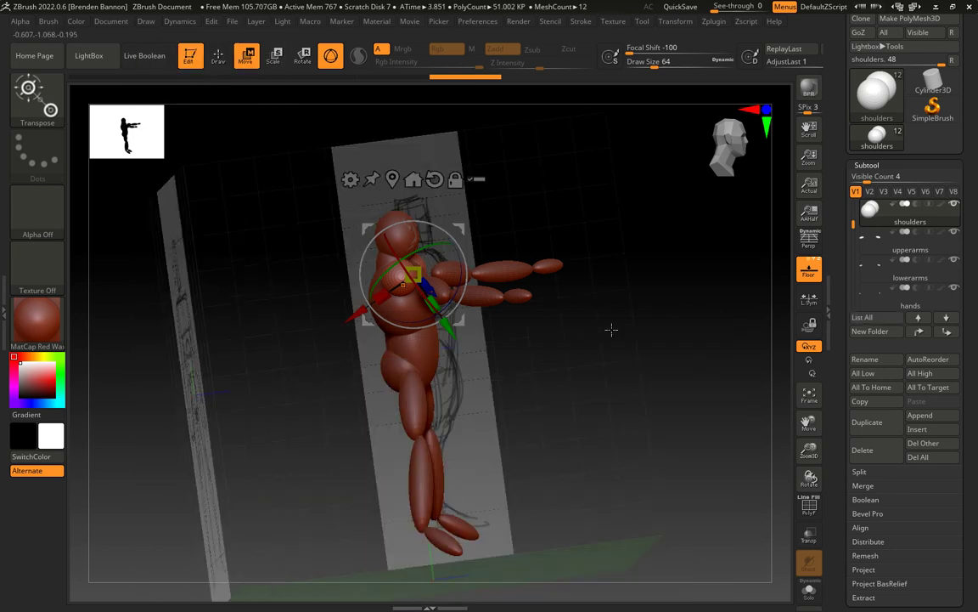
Step: In side view, enable ghosted transparency and move the shoulders toward the back to fit the side reference
click(727, 143)
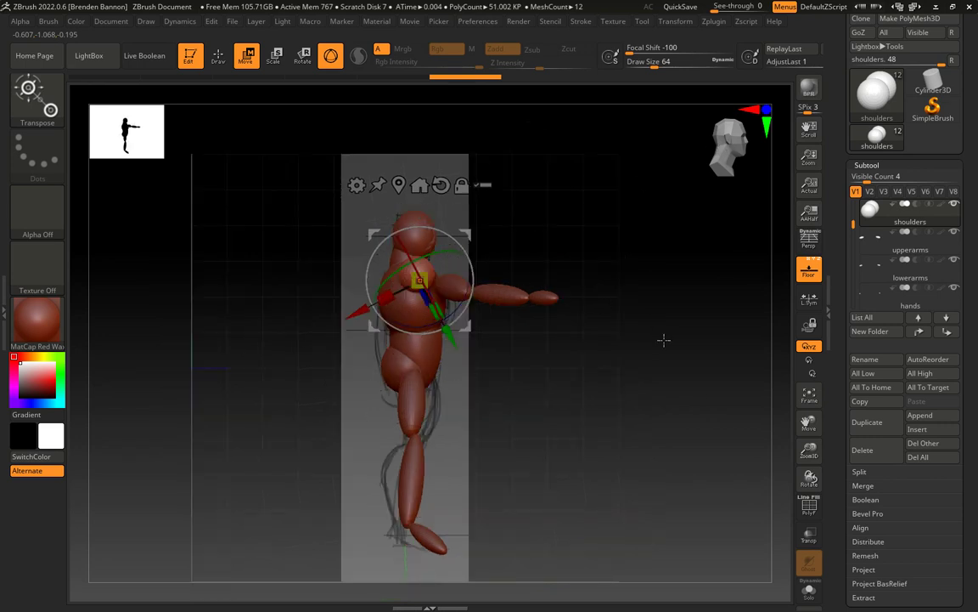
click(809, 536)
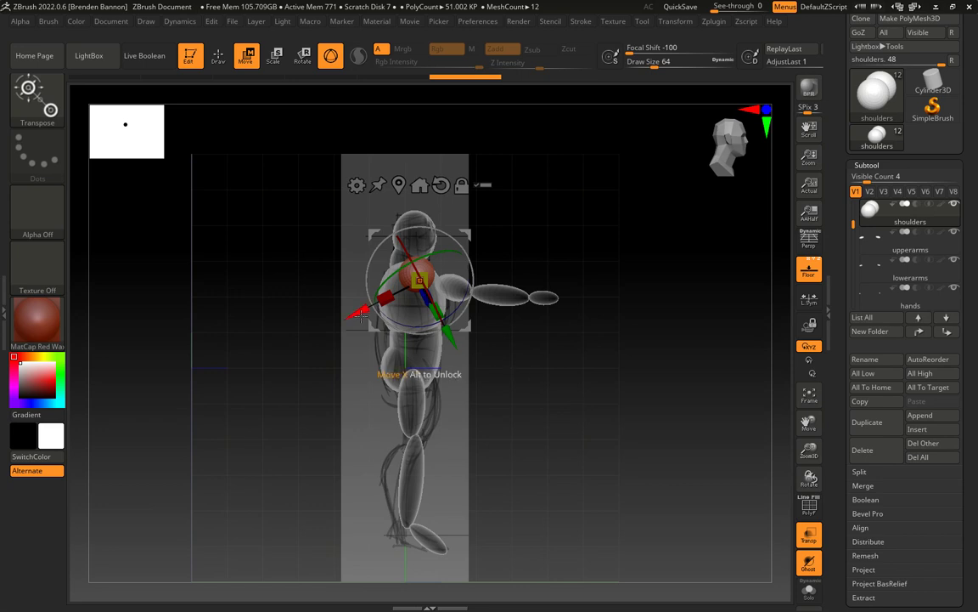
drag(360, 313, 340, 316)
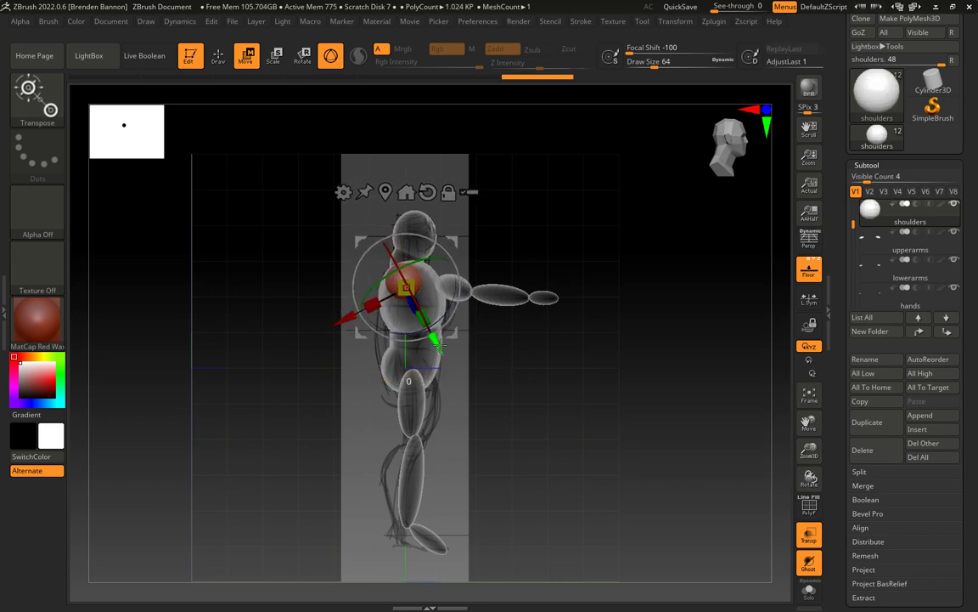
drag(435, 341, 433, 337)
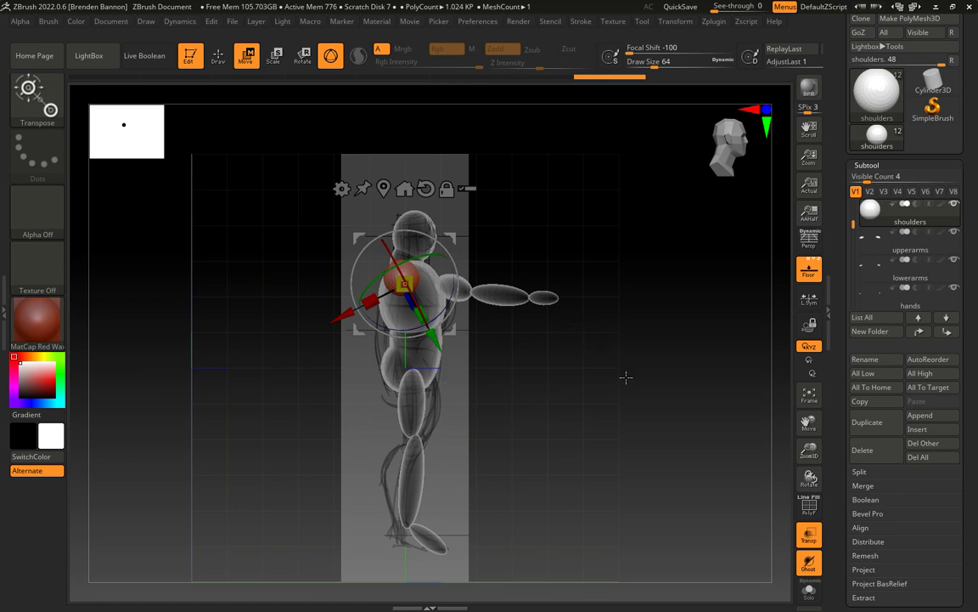
mouse_move(626, 376)
mouse_down()
mouse_move(644, 379)
mouse_move(624, 393)
mouse_up()
drag(337, 319, 344, 317)
Step: Change the figure's material to BasicMaterial
drag(599, 309, 549, 275)
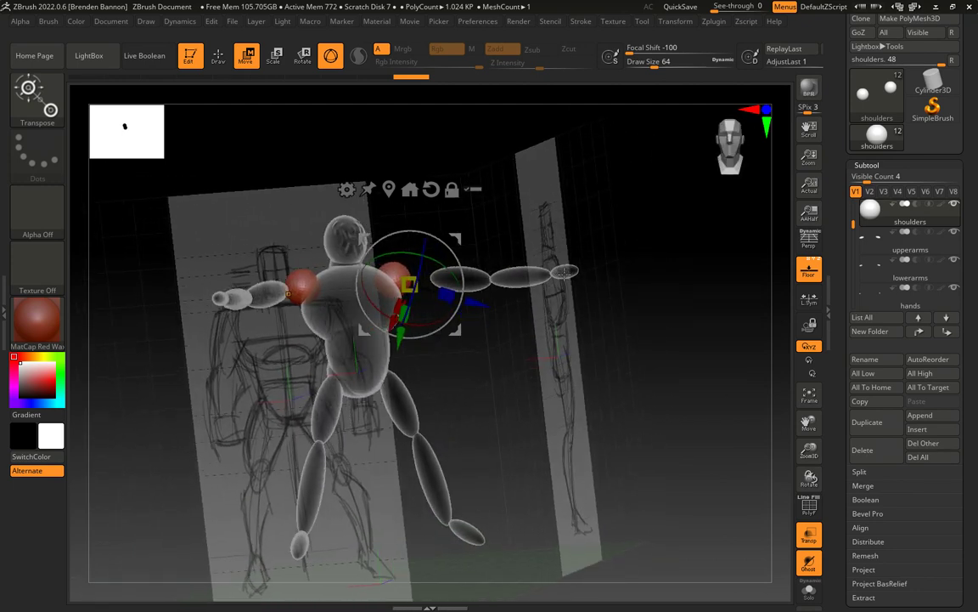
click(35, 322)
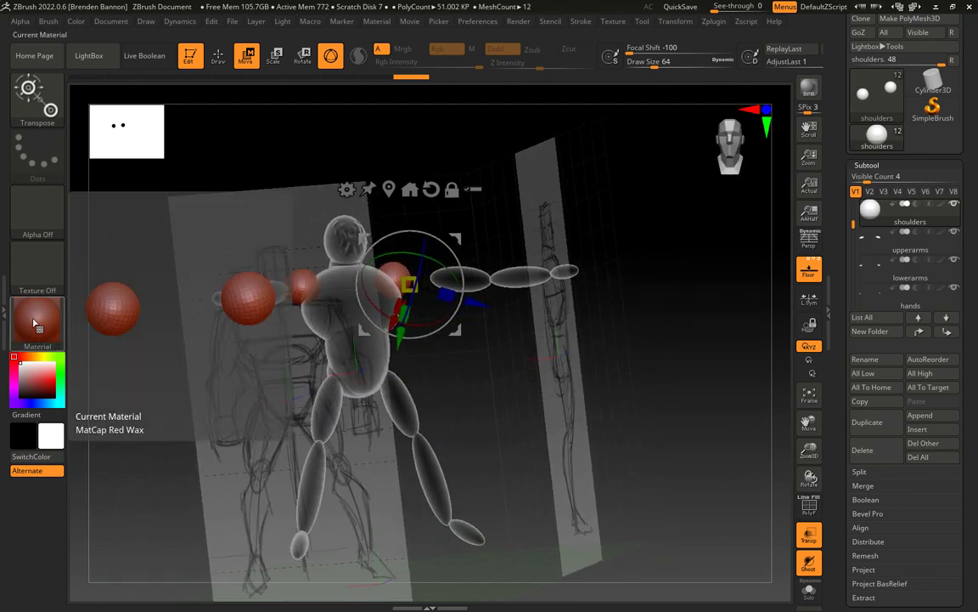
click(35, 323)
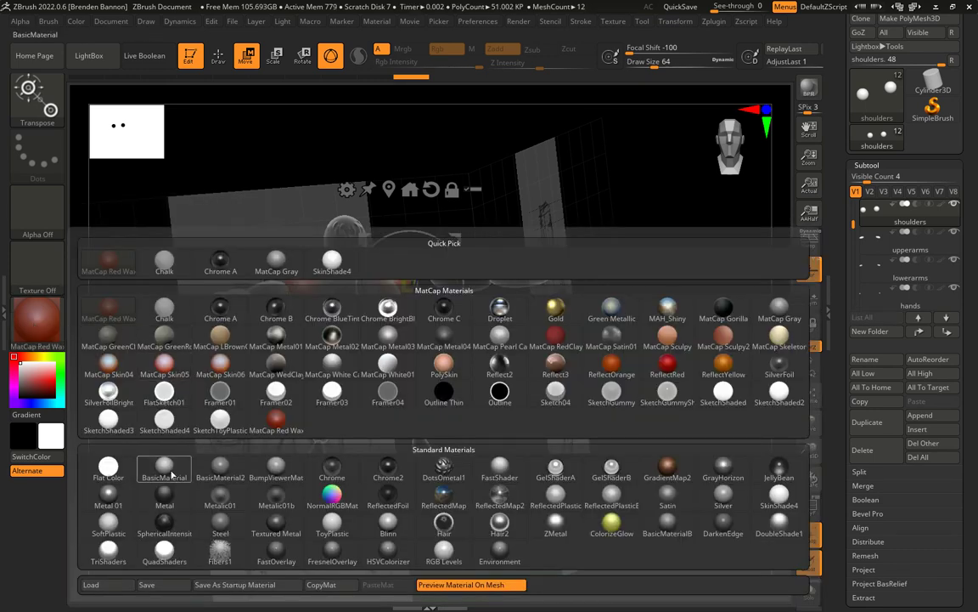
click(164, 468)
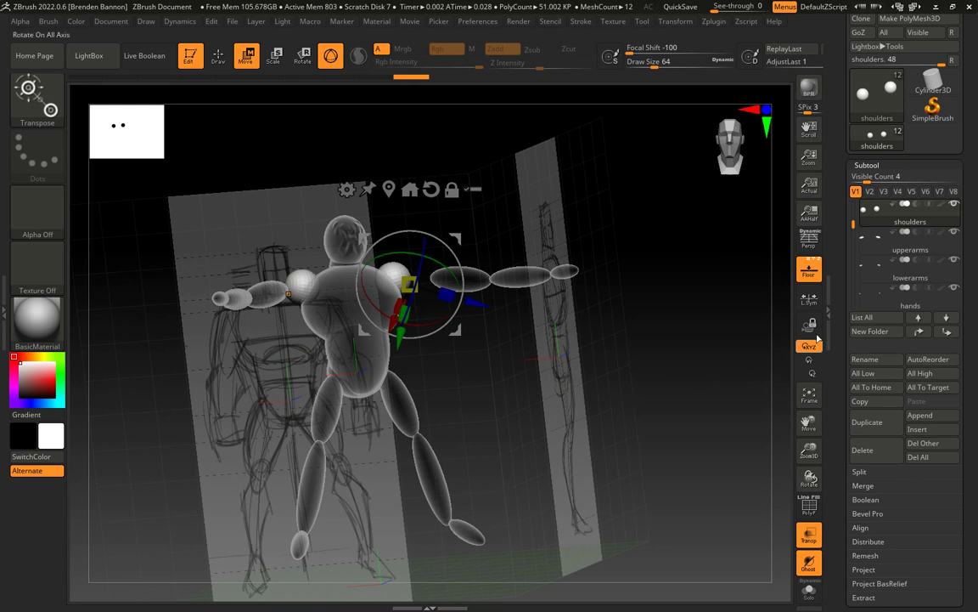
Step: Select the upperarms subtool, rotate it, and move both upper arms back and inward toward the shoulders
click(919, 252)
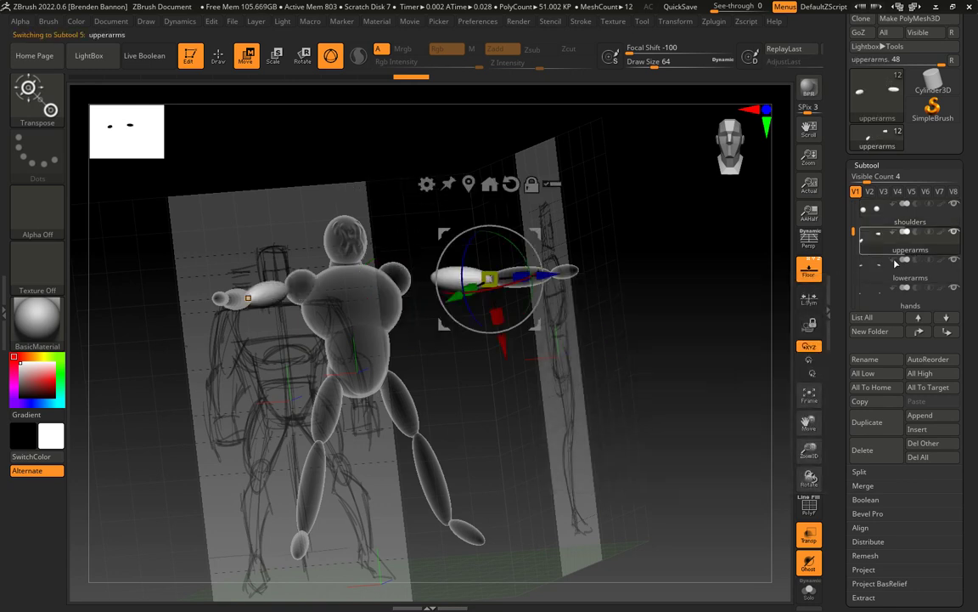
drag(590, 388, 594, 480)
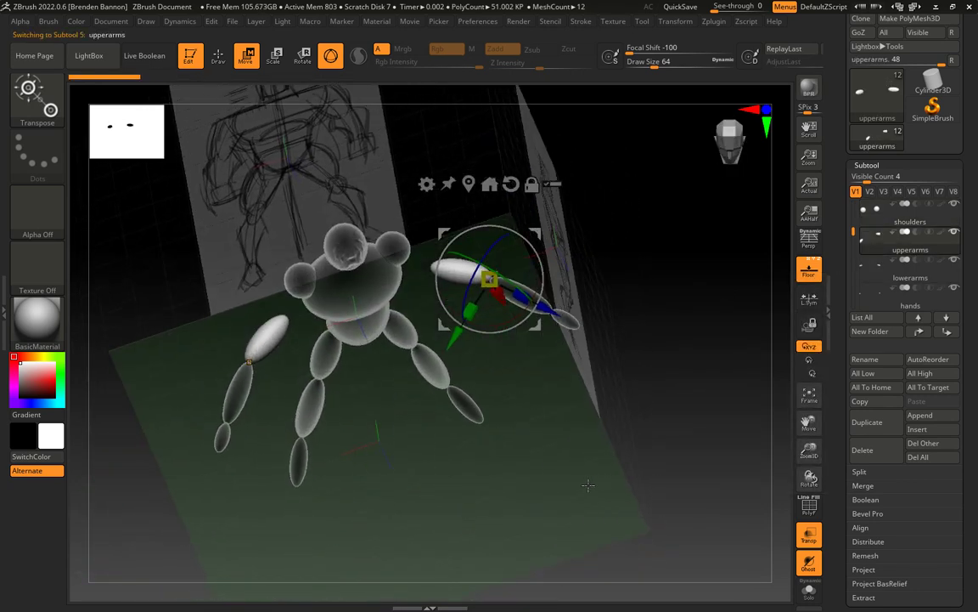
drag(494, 322, 517, 306)
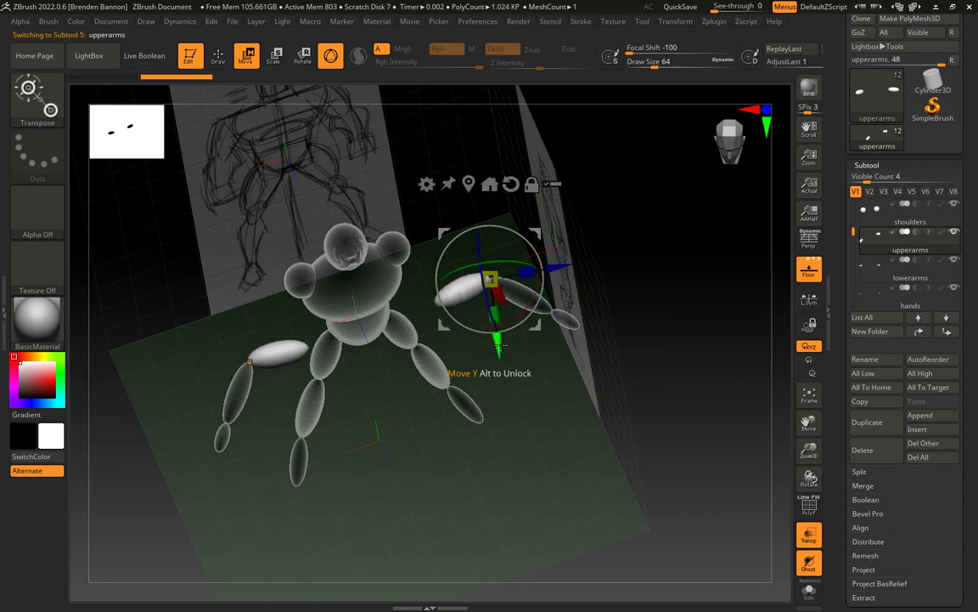
drag(499, 342, 487, 283)
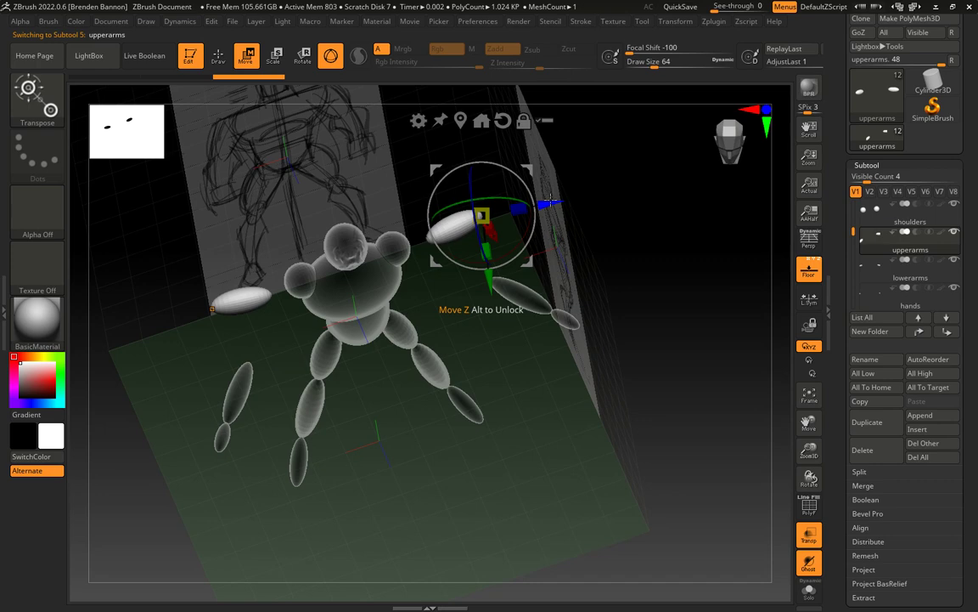
drag(550, 201, 526, 212)
Step: Check the upper arms from several angles and nudge them slightly inward and forward against the shoulders
drag(513, 407, 467, 290)
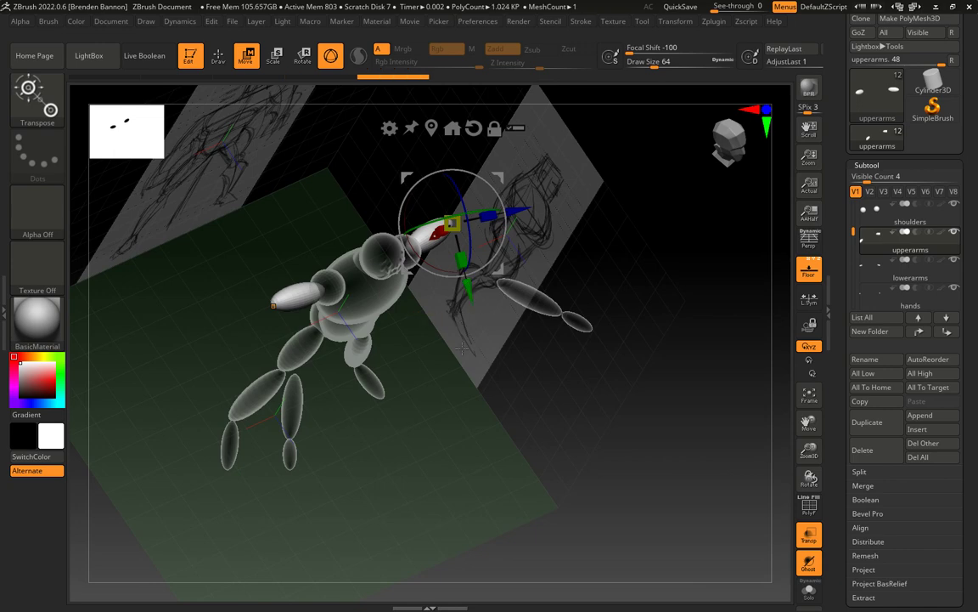
drag(435, 378, 469, 182)
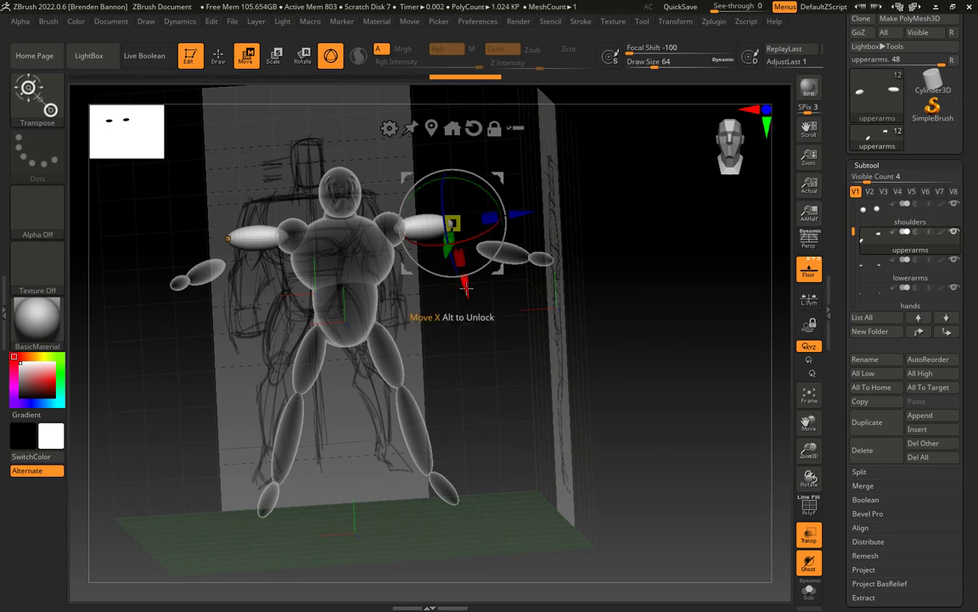
drag(525, 319, 543, 349)
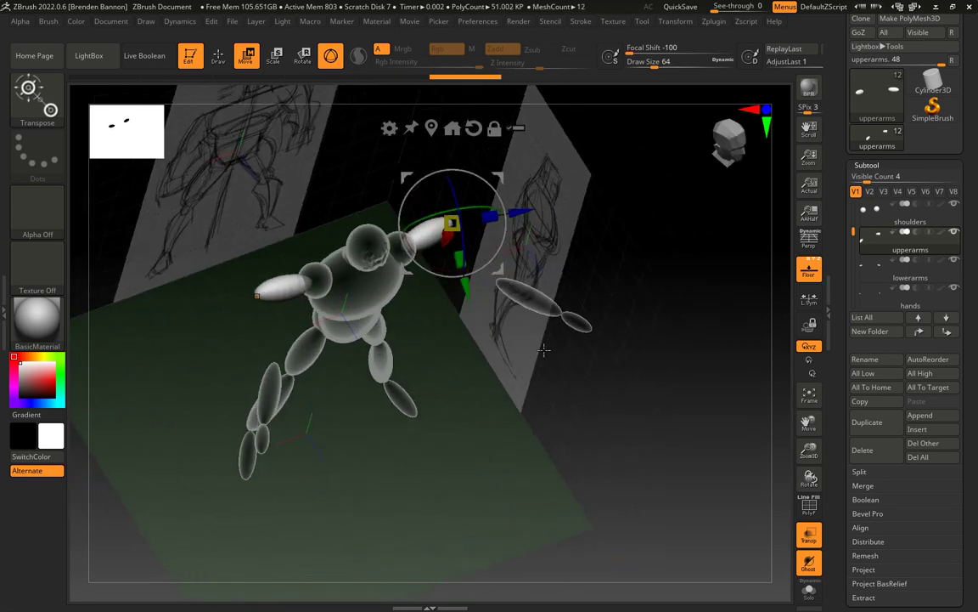
drag(518, 211, 512, 211)
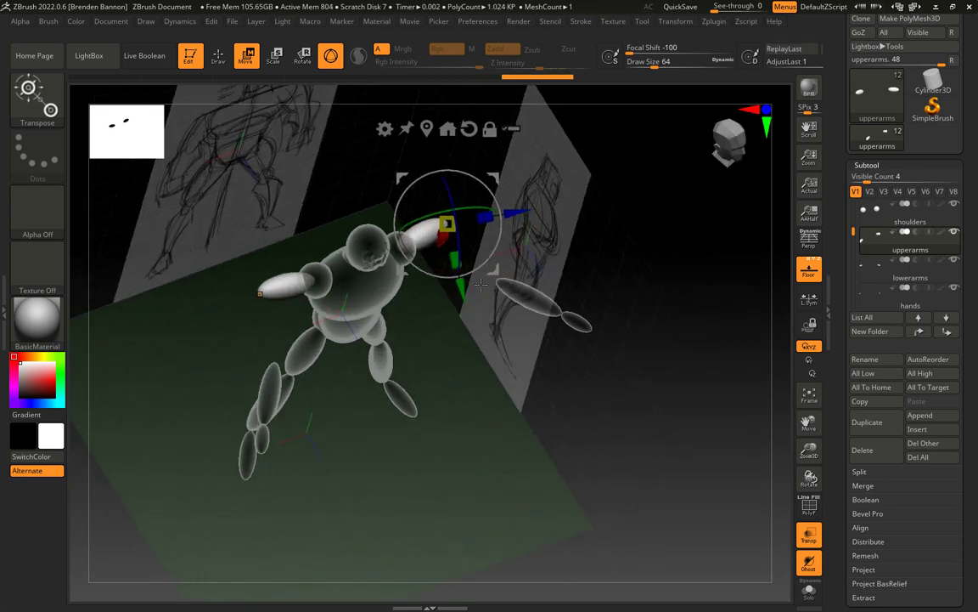
drag(469, 289, 466, 295)
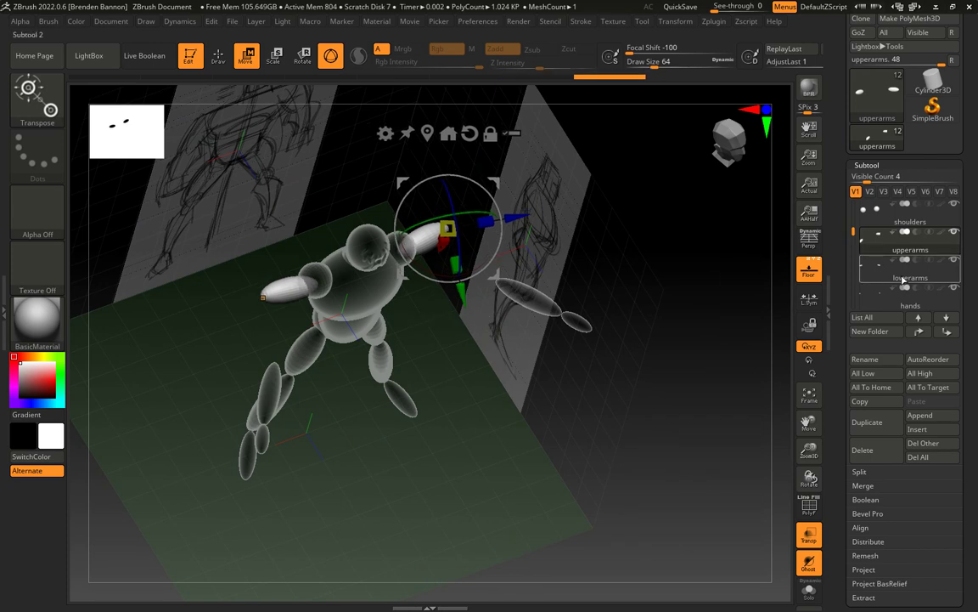
Step: Select the lowerarms subtool, rotate it outward, and move both lower arms up to the ends of the upper arms
alt+click(535, 308)
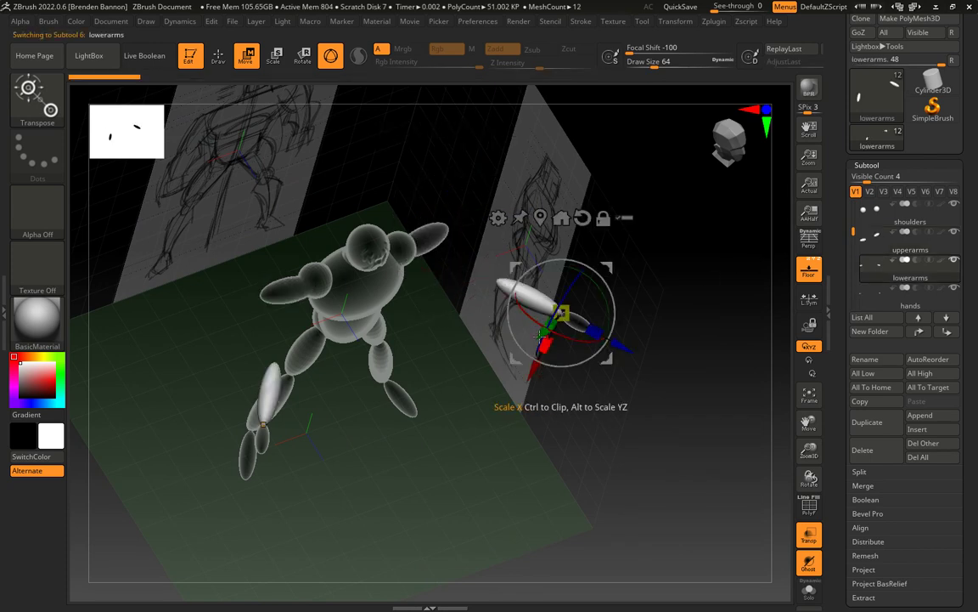
drag(541, 325, 516, 262)
drag(509, 361, 446, 259)
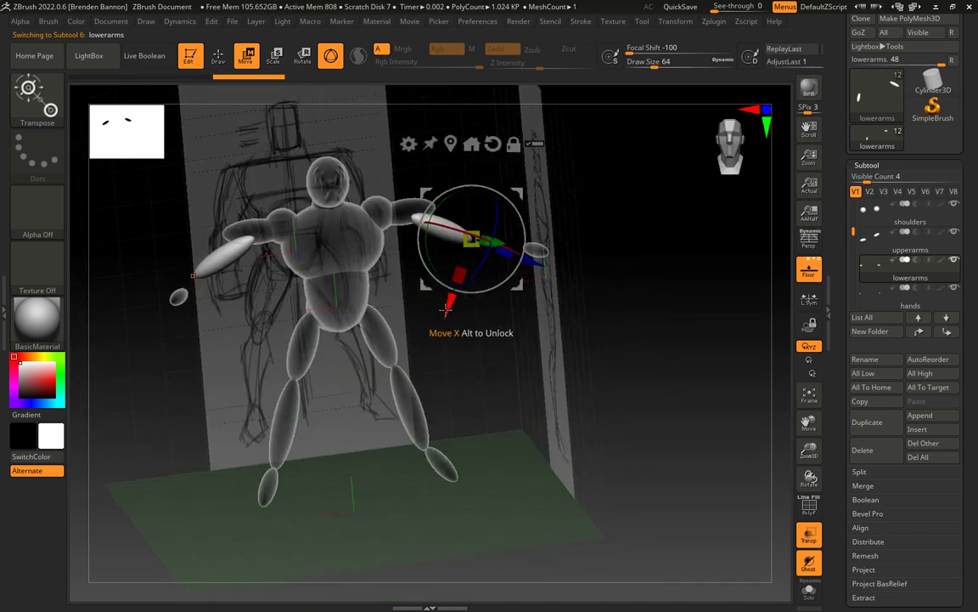
drag(446, 309, 490, 368)
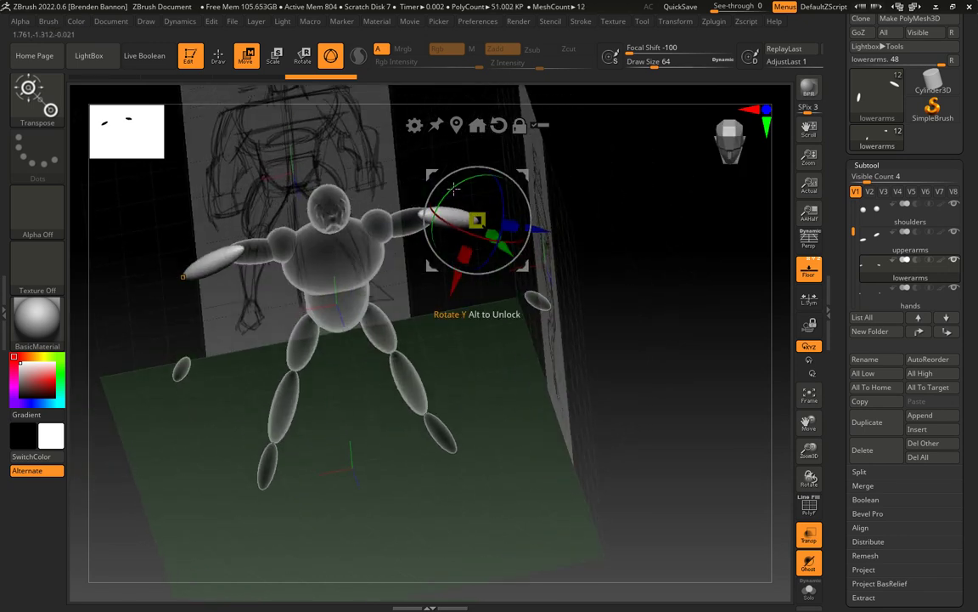
drag(454, 189, 444, 194)
drag(466, 237, 454, 236)
drag(546, 222, 558, 222)
drag(481, 289, 488, 287)
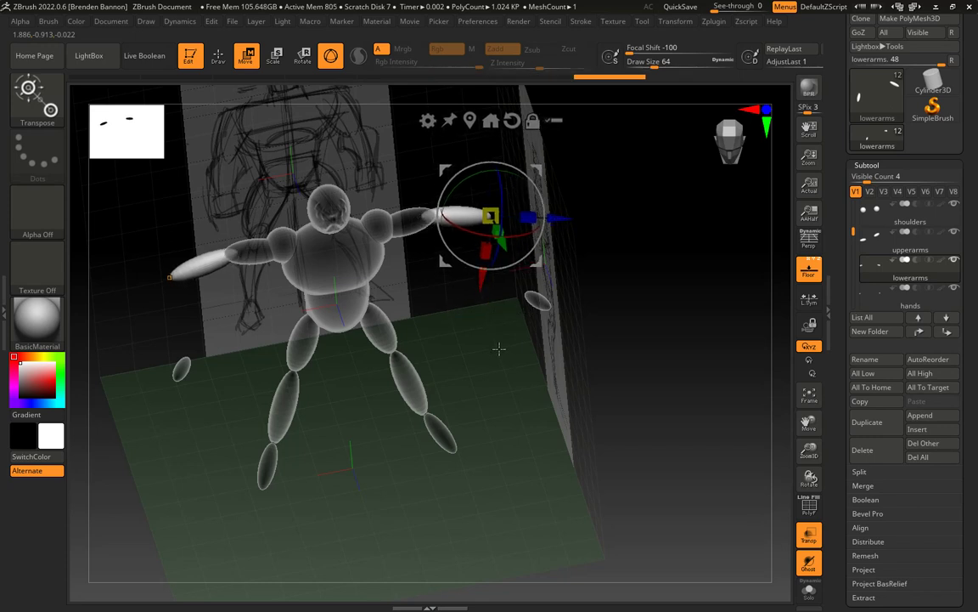
Step: Refine the rotation and position of the lower arms from several angles so they continue the line of the upper arms
drag(506, 357, 488, 311)
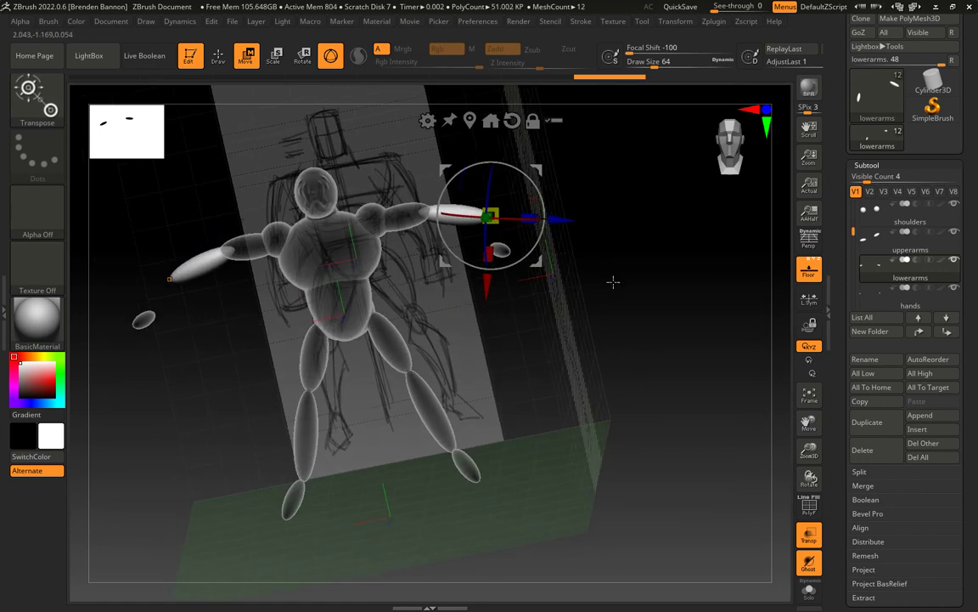
drag(613, 281, 568, 278)
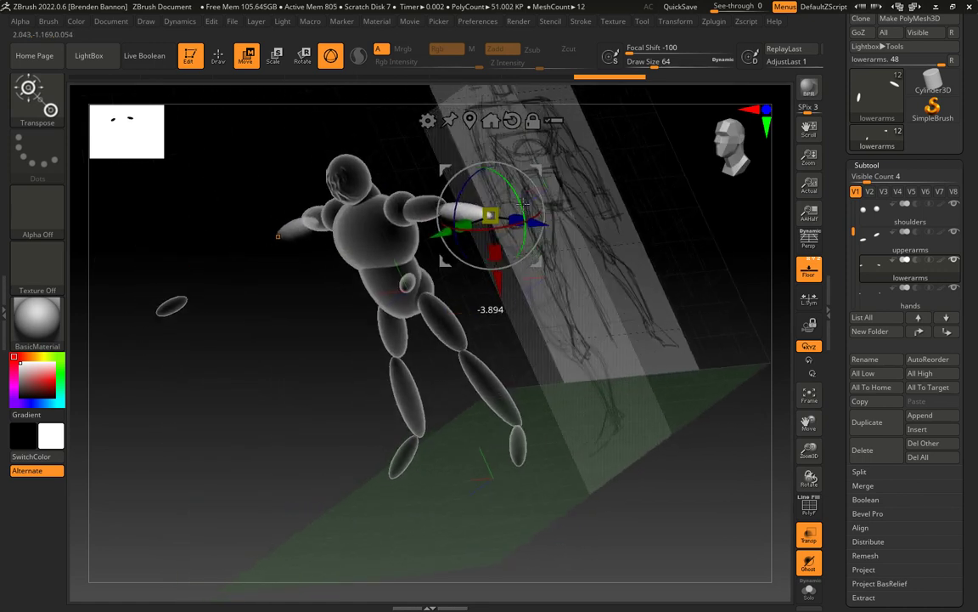
mouse_move(501, 283)
mouse_down()
mouse_move(497, 273)
mouse_move(579, 285)
mouse_move(605, 262)
mouse_move(528, 266)
mouse_up()
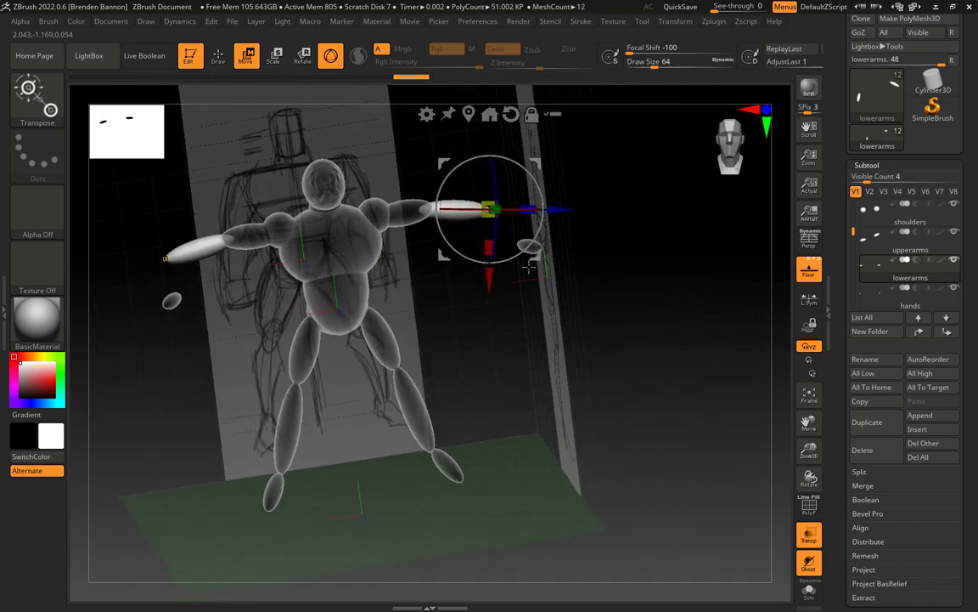
drag(462, 242, 496, 270)
mouse_move(544, 337)
mouse_down()
mouse_move(598, 368)
mouse_move(559, 425)
mouse_move(460, 294)
mouse_up()
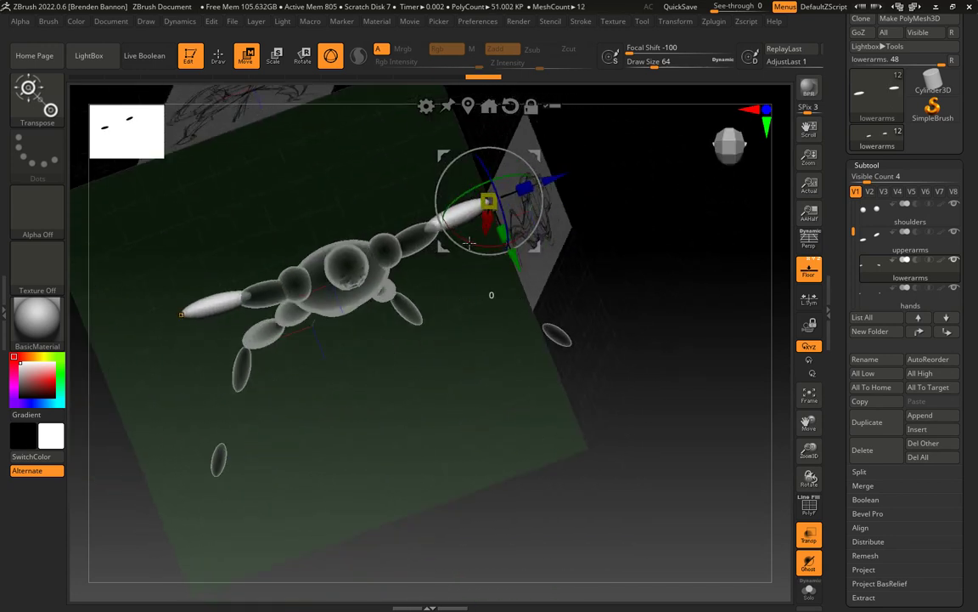
drag(470, 242, 514, 260)
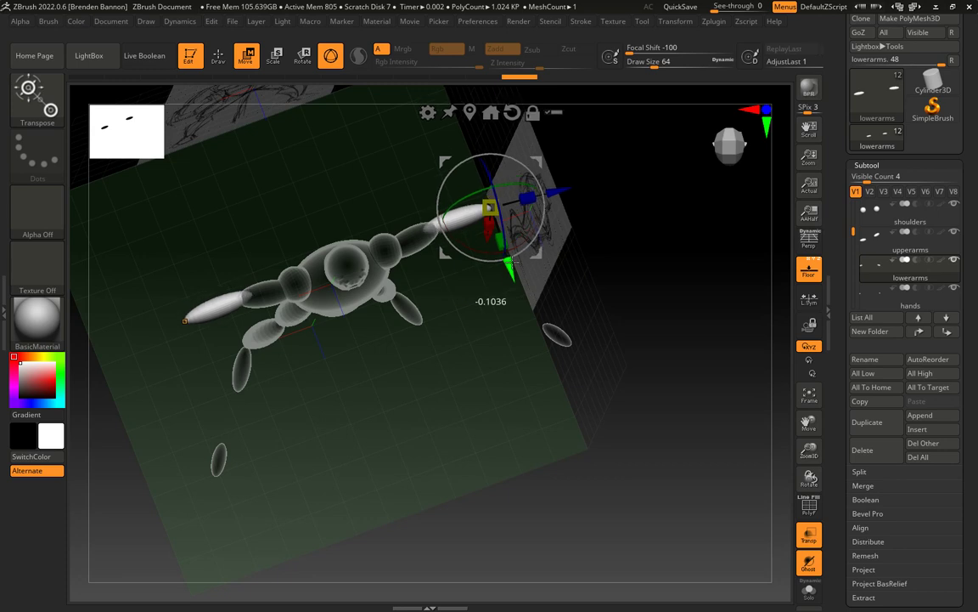
mouse_move(586, 272)
mouse_down()
mouse_move(599, 275)
mouse_move(593, 206)
mouse_move(606, 176)
mouse_up()
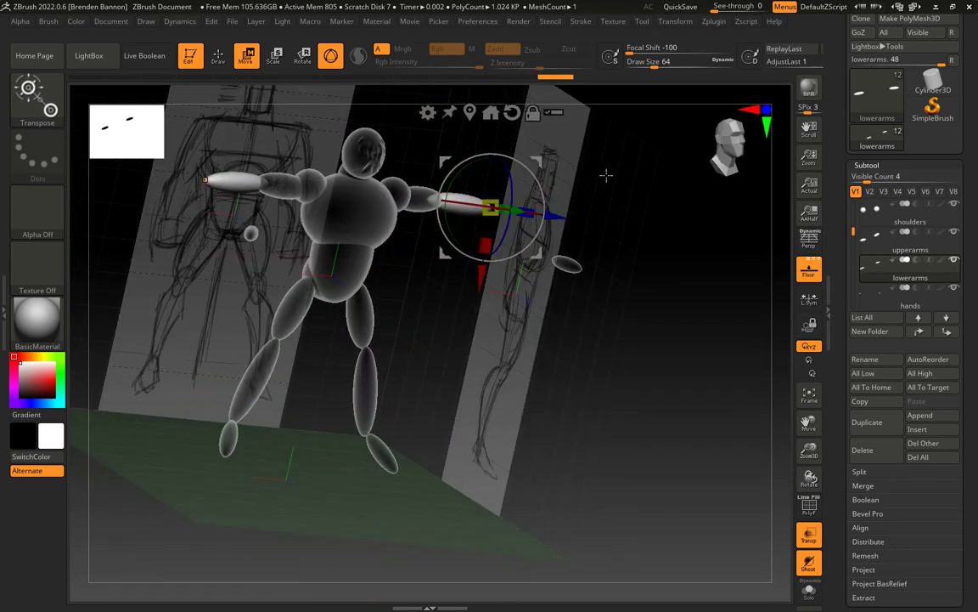
Step: Select the hands subtool, rotate it, and move both hands to the ends of the lower arms
click(908, 294)
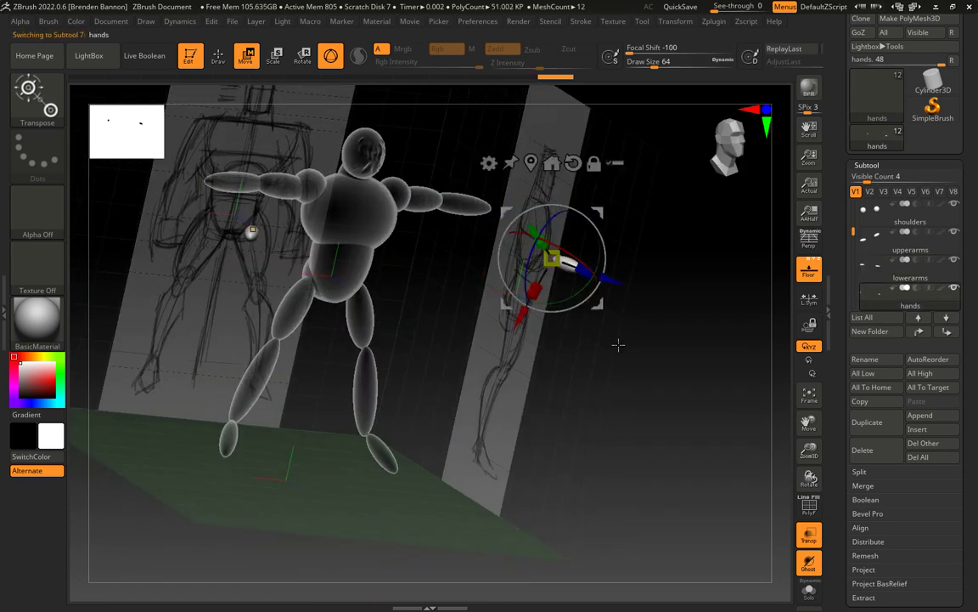
drag(619, 344, 610, 425)
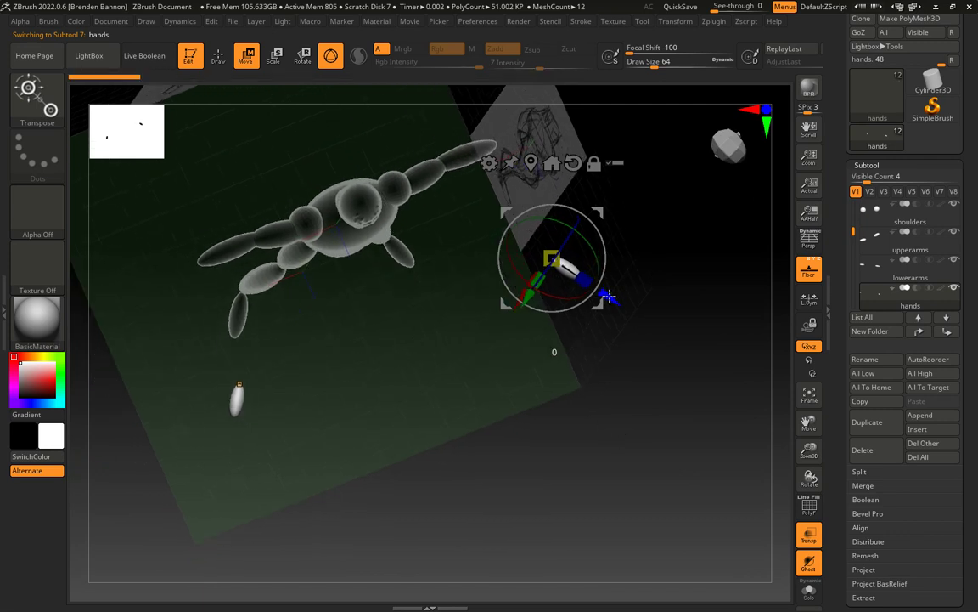
drag(608, 295, 505, 242)
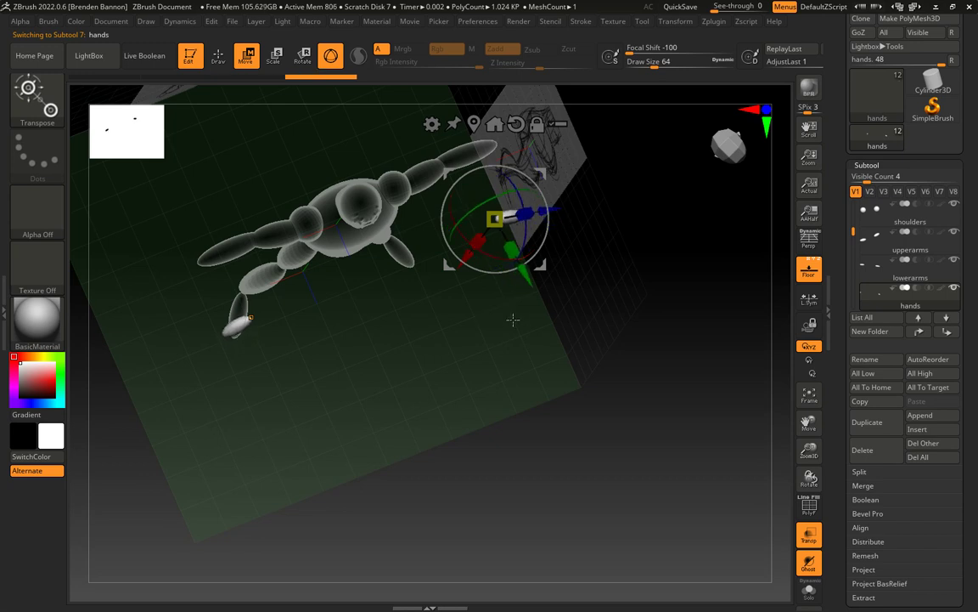
mouse_move(513, 321)
mouse_down()
mouse_move(483, 286)
mouse_move(487, 240)
mouse_up()
drag(533, 198, 516, 181)
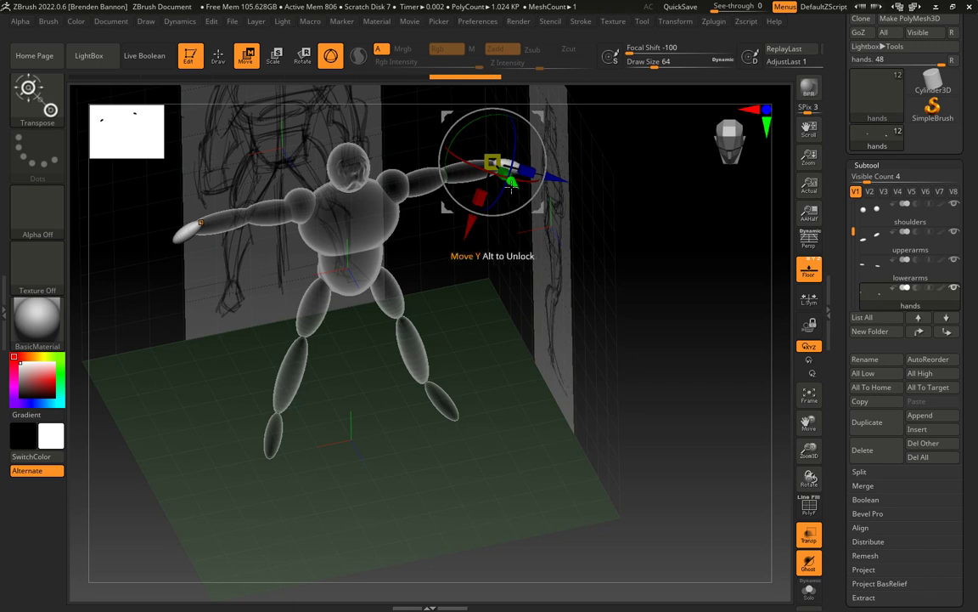
Step: Adjust the hands' rotation and nudge them vertically and front to back to line up with the lower arms
mouse_move(521, 290)
mouse_down()
mouse_move(538, 330)
mouse_move(525, 346)
mouse_move(514, 331)
mouse_up()
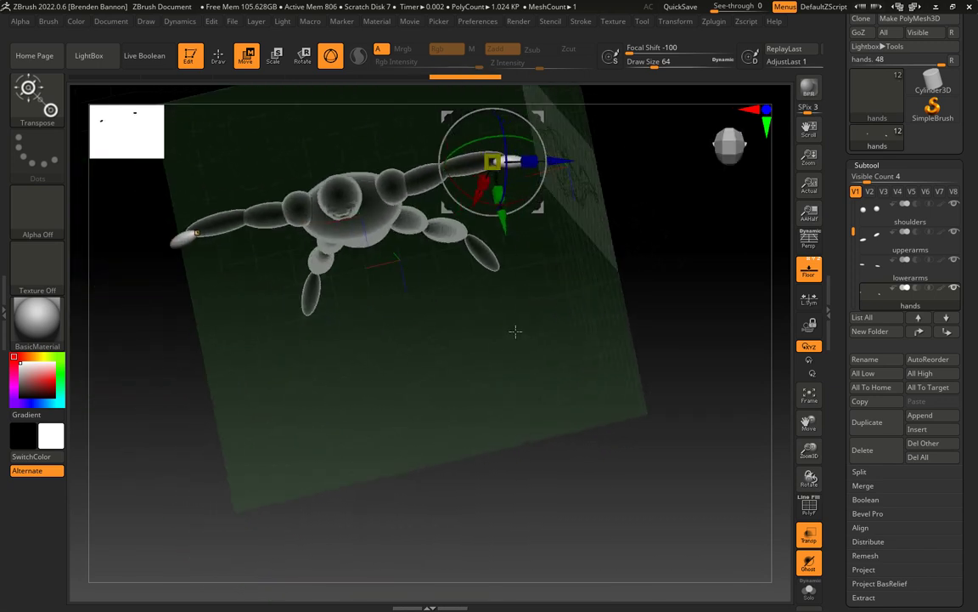
drag(463, 193, 464, 197)
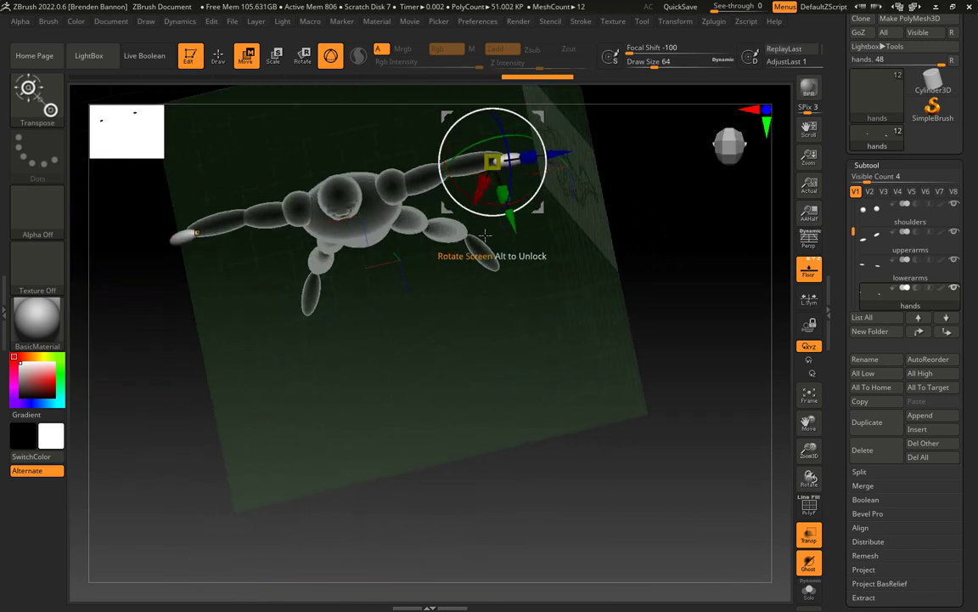
mouse_move(556, 262)
mouse_down()
mouse_move(579, 222)
mouse_move(575, 163)
mouse_up()
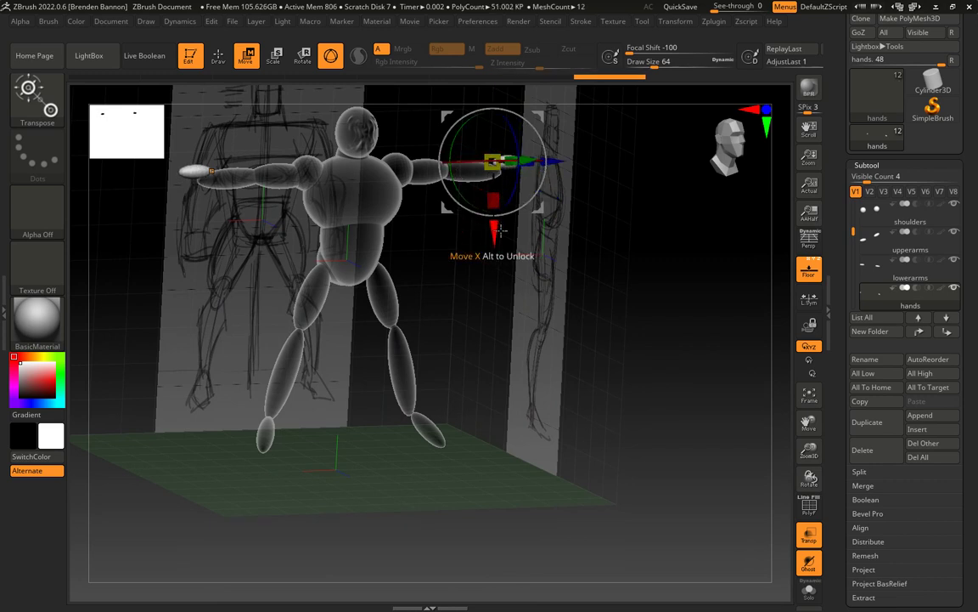
drag(493, 228, 486, 230)
mouse_move(574, 284)
mouse_down()
mouse_move(609, 344)
mouse_move(588, 379)
mouse_move(568, 275)
mouse_up()
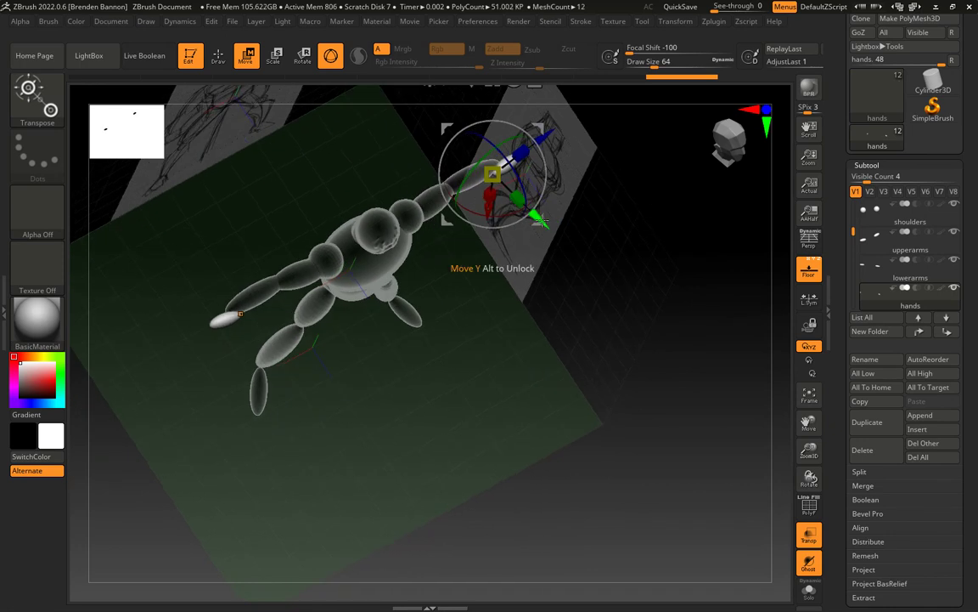
drag(542, 220, 536, 215)
mouse_move(648, 268)
mouse_down()
mouse_move(626, 230)
mouse_move(638, 146)
mouse_move(644, 190)
mouse_move(667, 196)
mouse_up()
Step: Select the feet subtool, rotate the feet to point forward at the ankles, and return to Draw mode
mouse_move(556, 308)
mouse_down()
mouse_move(574, 340)
mouse_move(556, 318)
mouse_move(567, 311)
mouse_up()
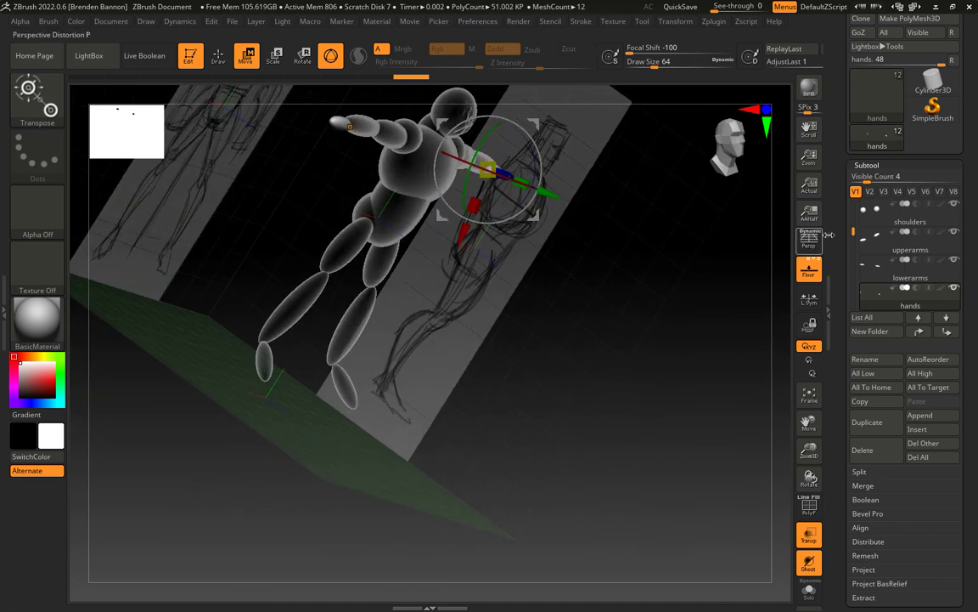
drag(851, 231, 854, 286)
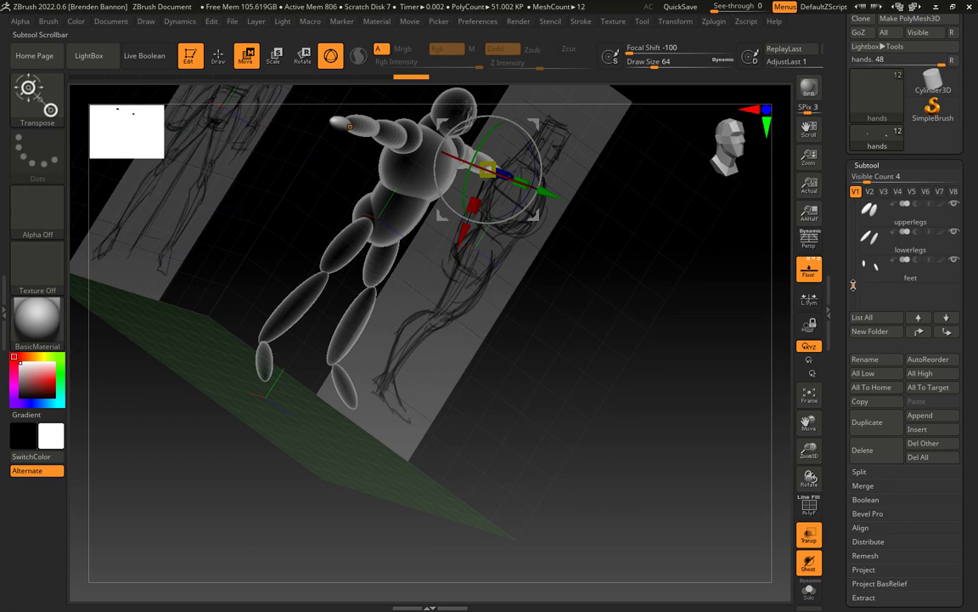
click(894, 270)
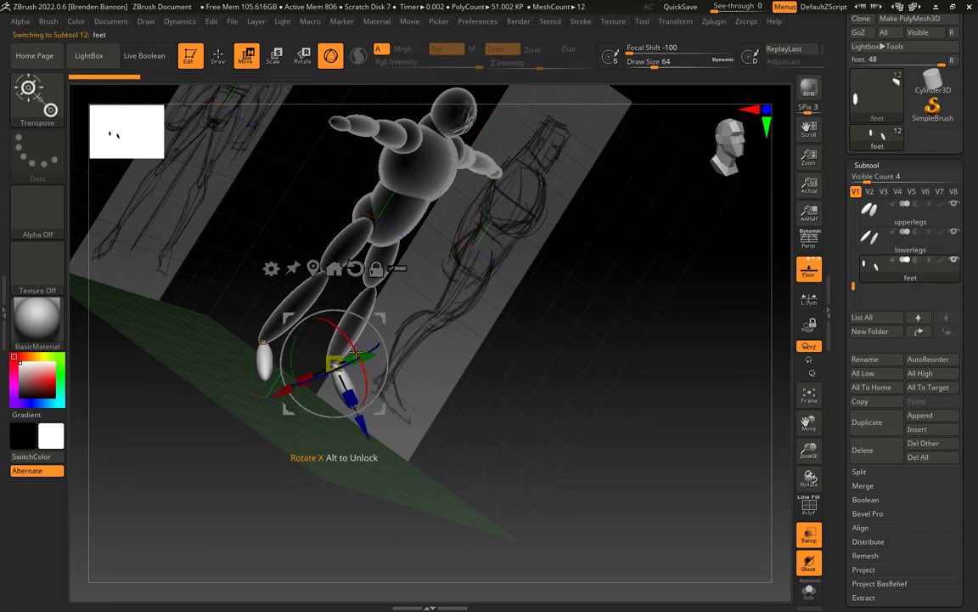
mouse_move(352, 344)
mouse_down()
mouse_move(344, 357)
mouse_move(345, 348)
mouse_up()
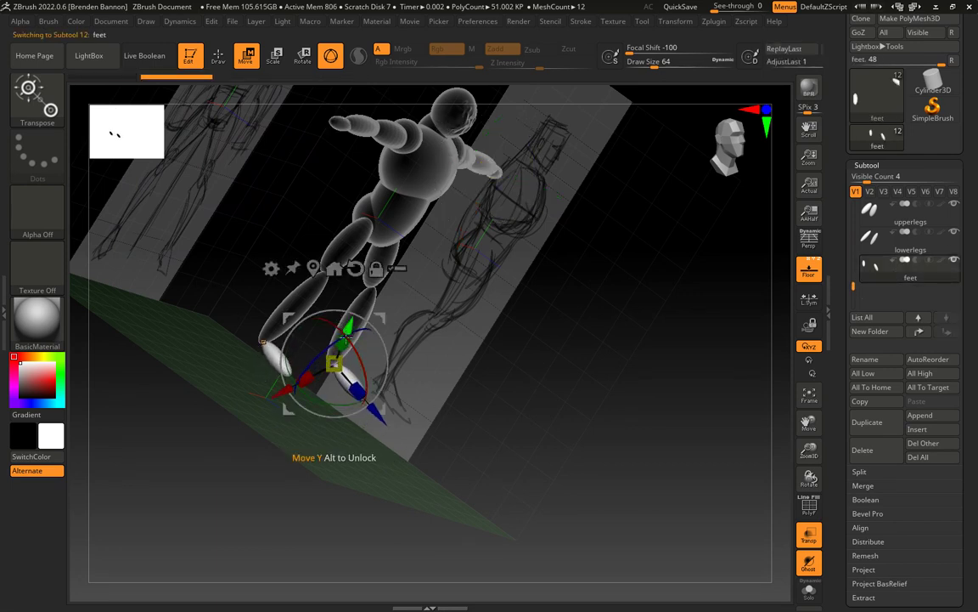
drag(473, 420, 488, 435)
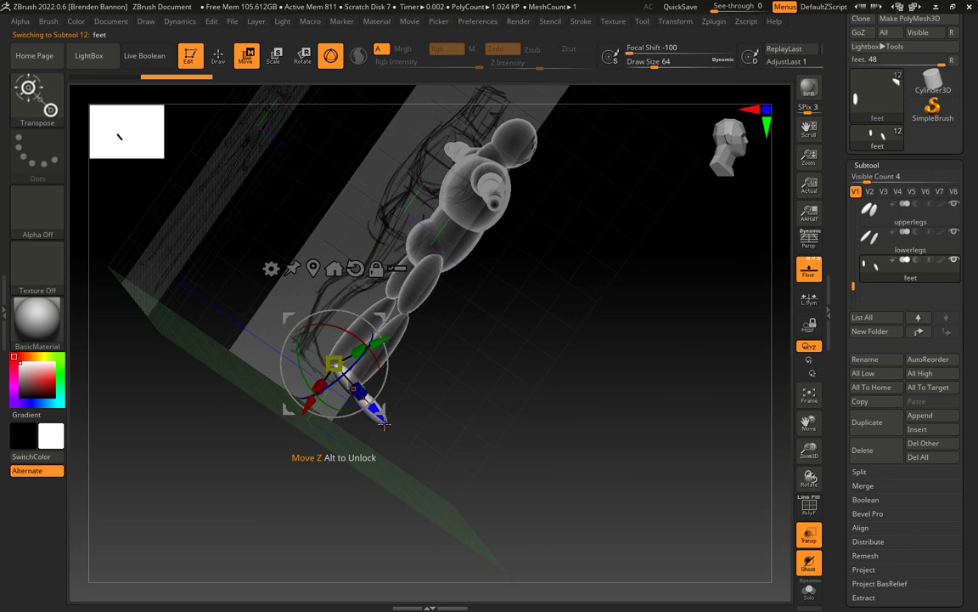
drag(384, 424, 372, 407)
mouse_move(432, 421)
mouse_down()
mouse_move(416, 424)
mouse_move(409, 397)
mouse_move(416, 340)
mouse_up()
click(218, 56)
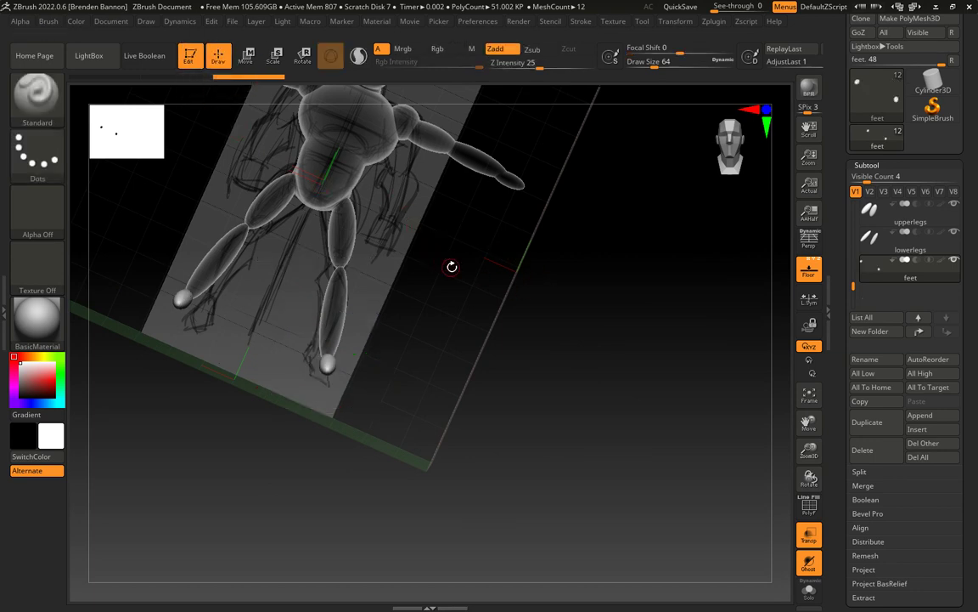
mouse_move(481, 317)
mouse_down()
mouse_move(513, 490)
mouse_move(525, 468)
mouse_up()
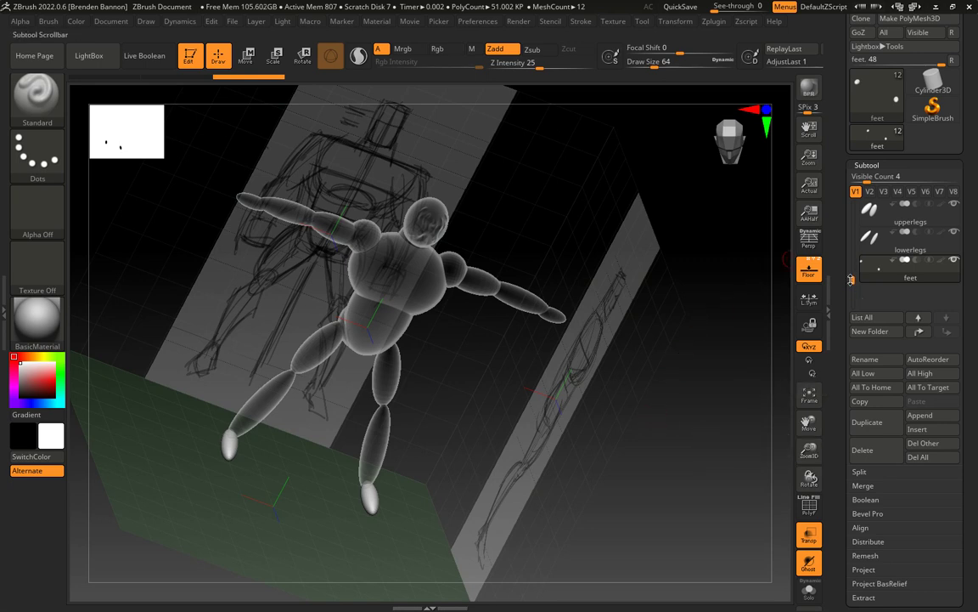
Step: Select the shoulders subtool and switch to the Move Topological brush
drag(851, 286, 843, 211)
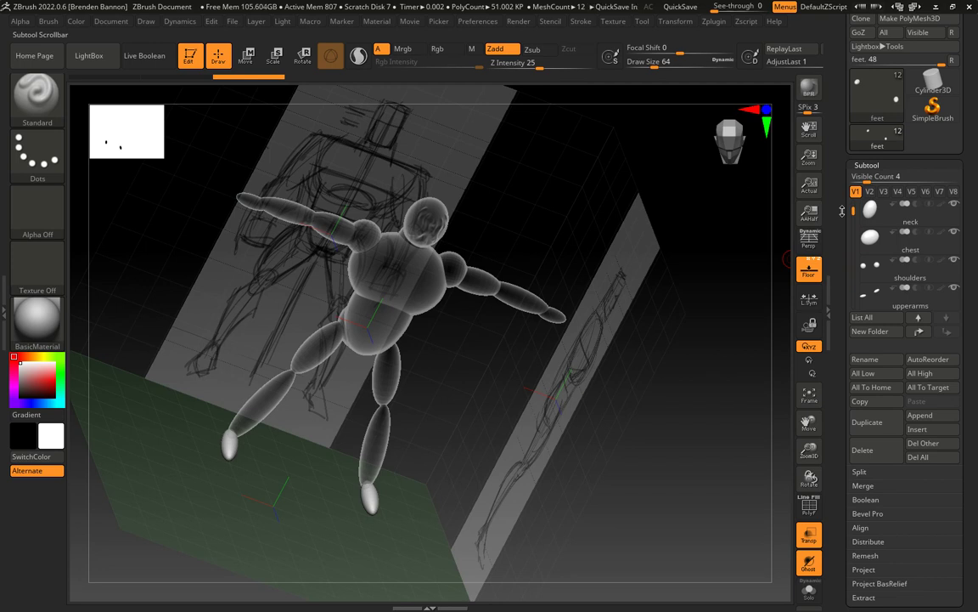
scroll(924, 255, down, 1)
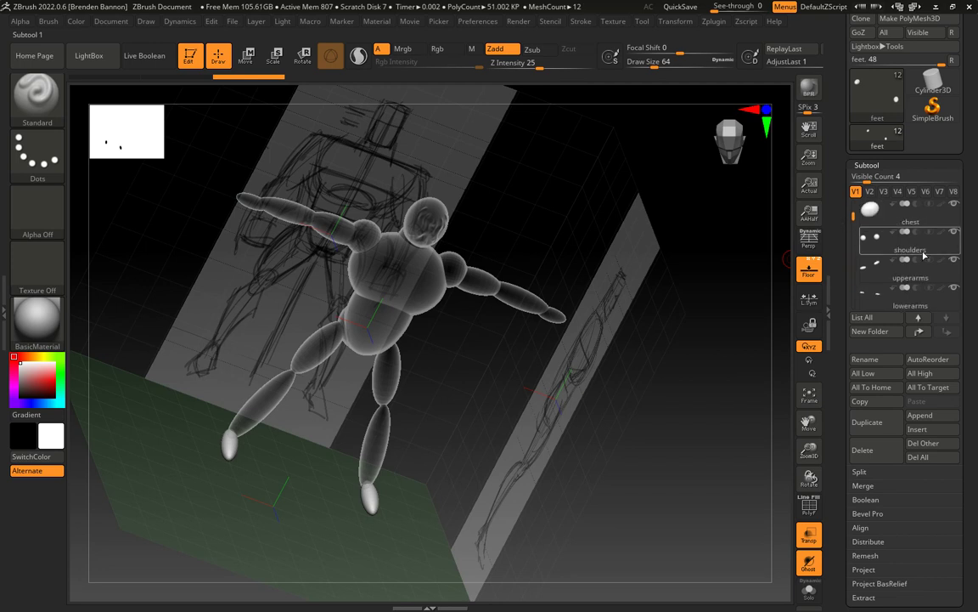
click(930, 255)
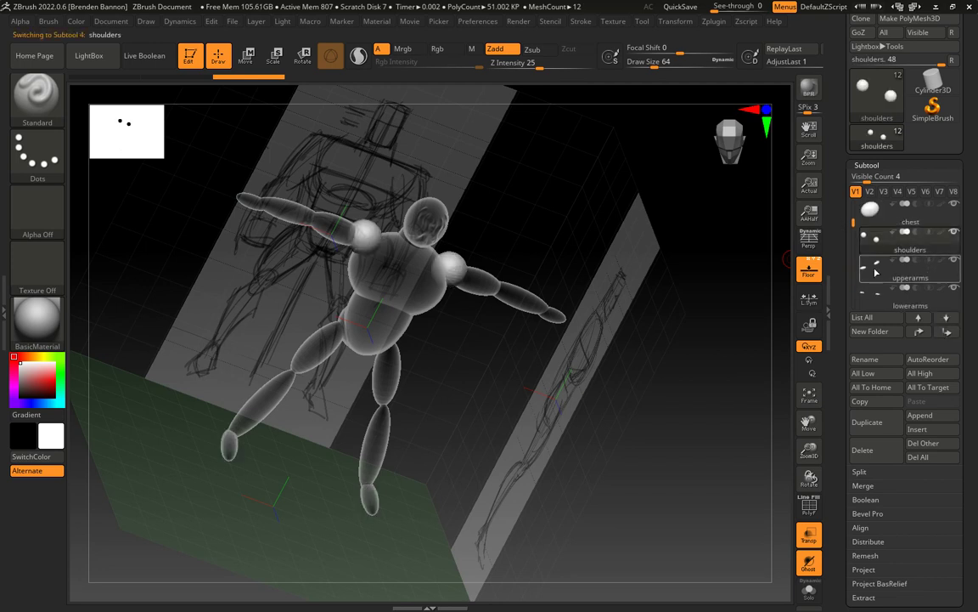
click(27, 101)
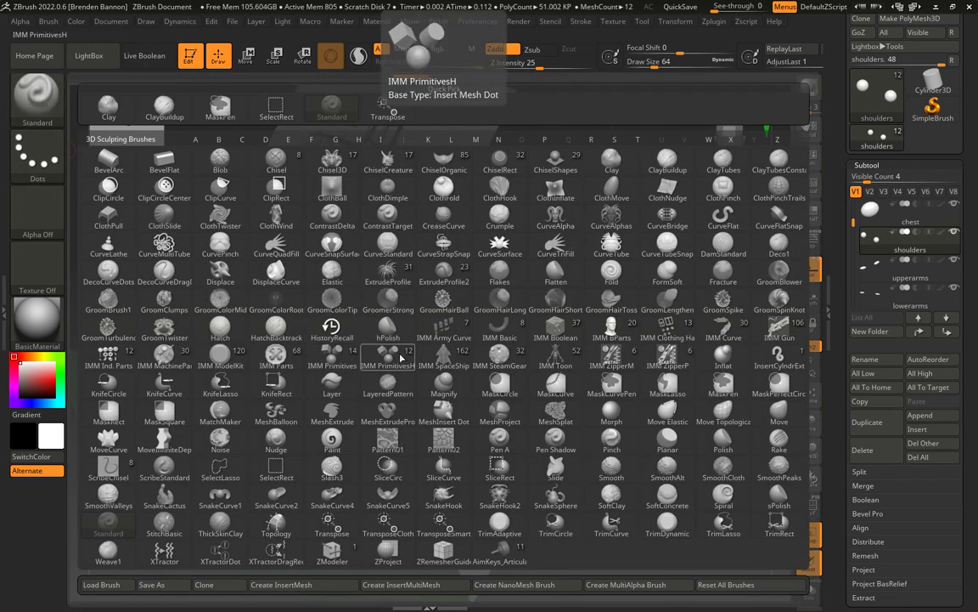
key(m)
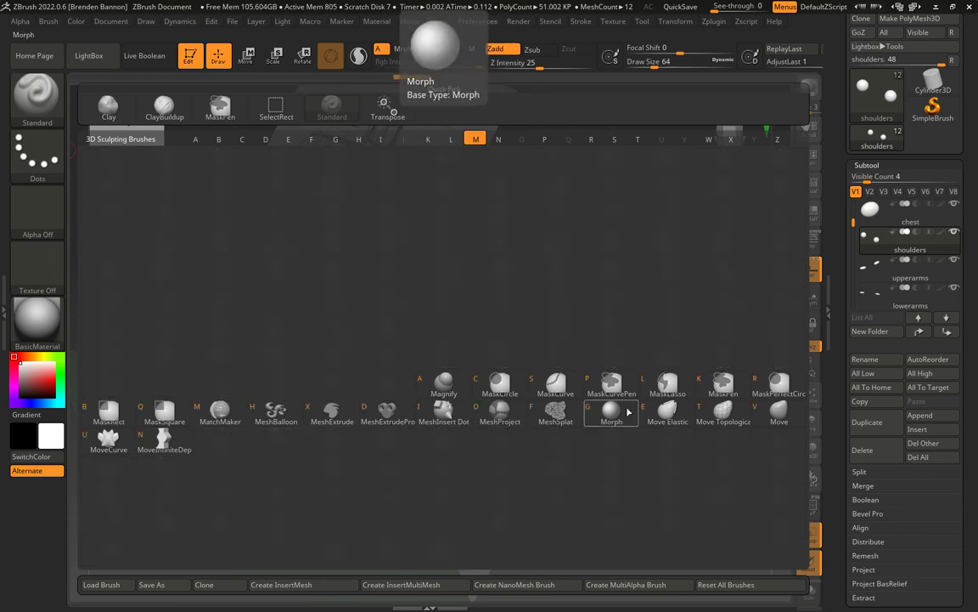
click(718, 414)
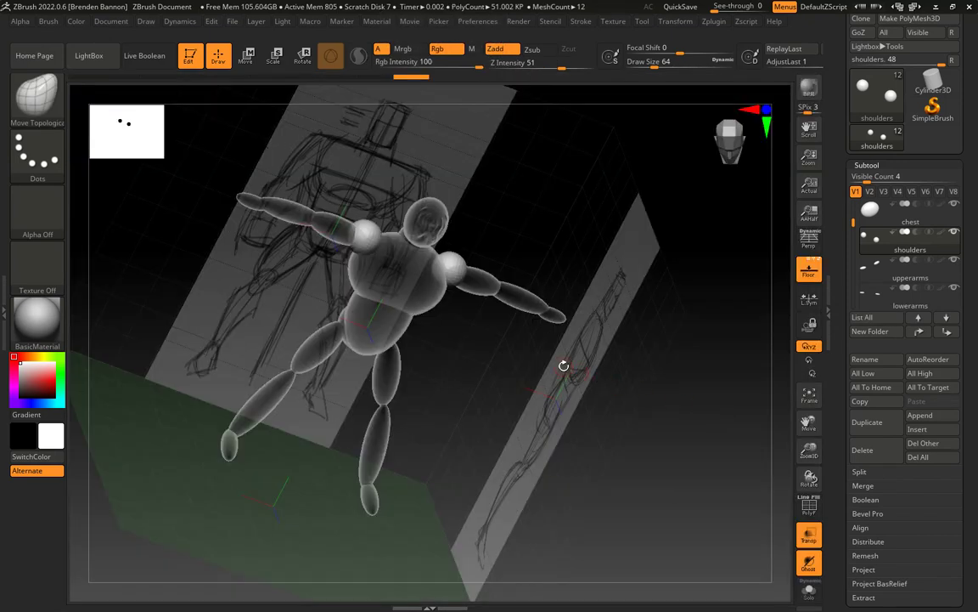
Step: Frame the upper body in a straight front view and set the brush's draw size to about 177
drag(563, 364, 541, 338)
drag(545, 235, 549, 222)
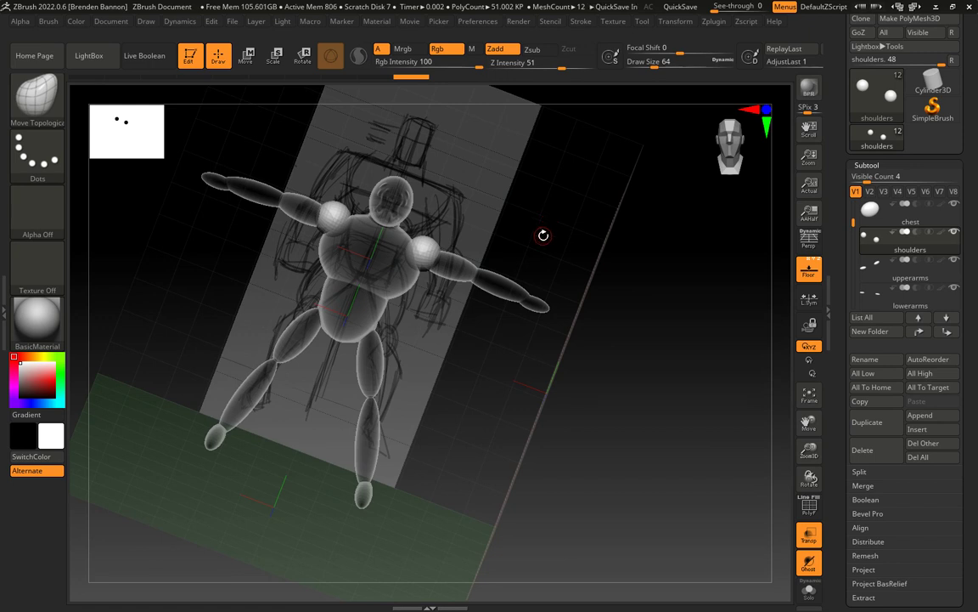
drag(738, 142, 721, 172)
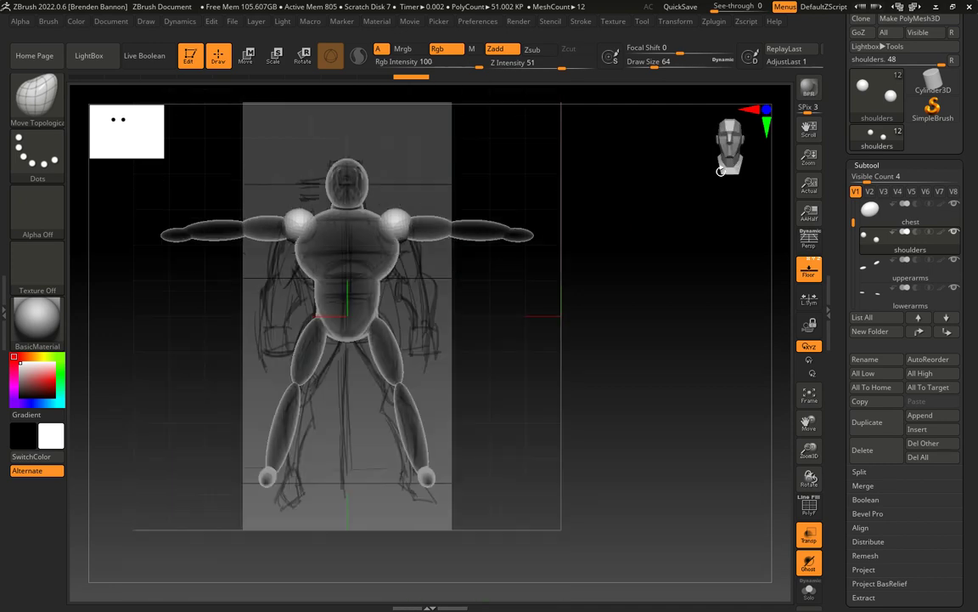
alt+drag(485, 184, 541, 393)
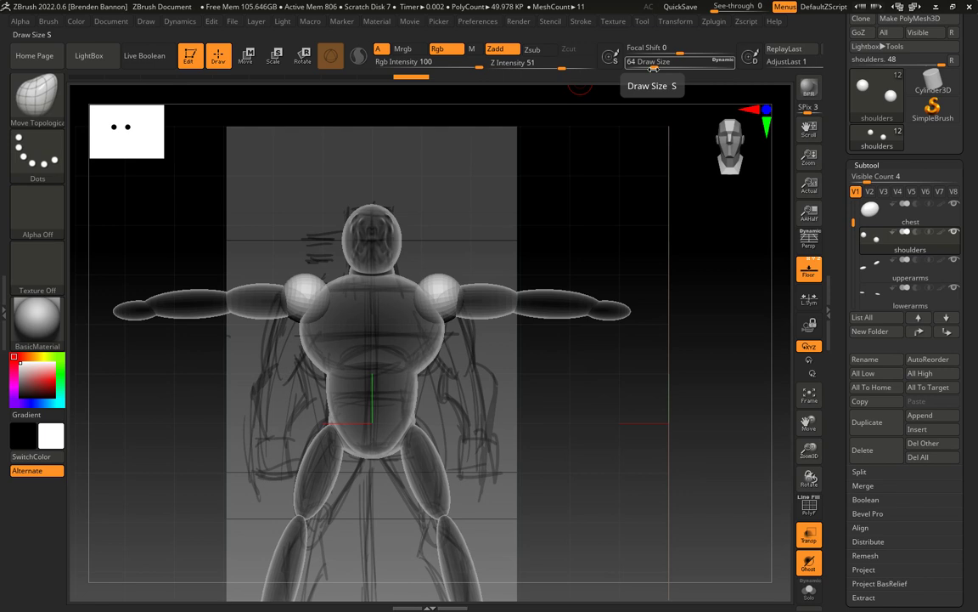
mouse_move(653, 68)
mouse_down()
mouse_move(686, 64)
mouse_move(671, 65)
mouse_up()
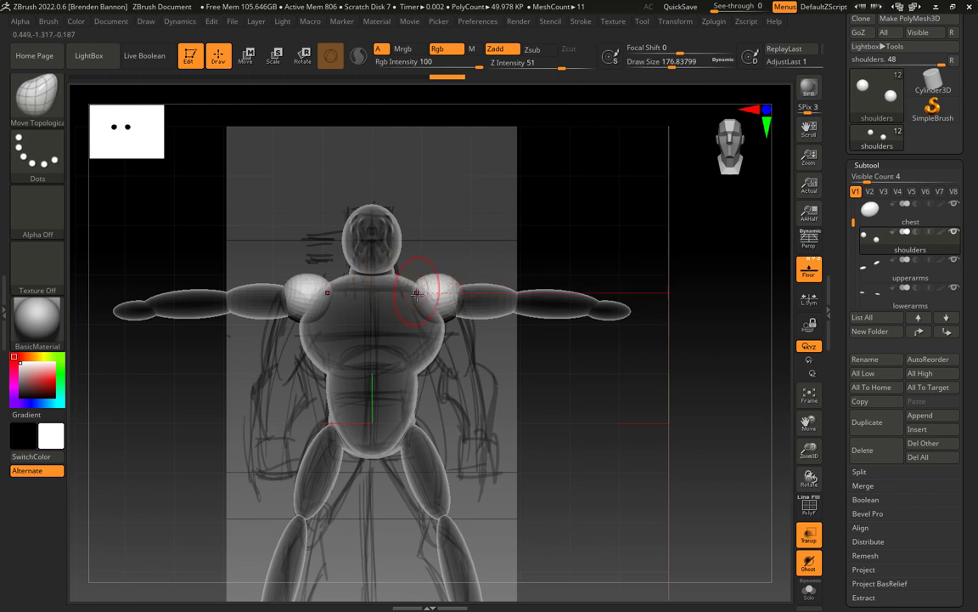
Step: Pull the outer sides of the shoulders toward the upper arms with Move Topological, working from the front and from above
drag(439, 302, 455, 301)
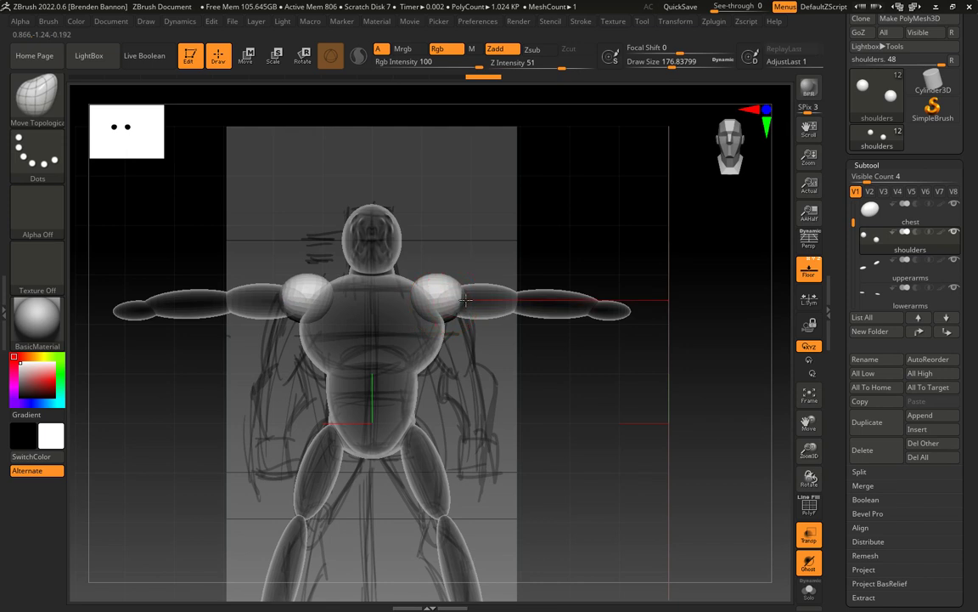
drag(530, 338, 535, 400)
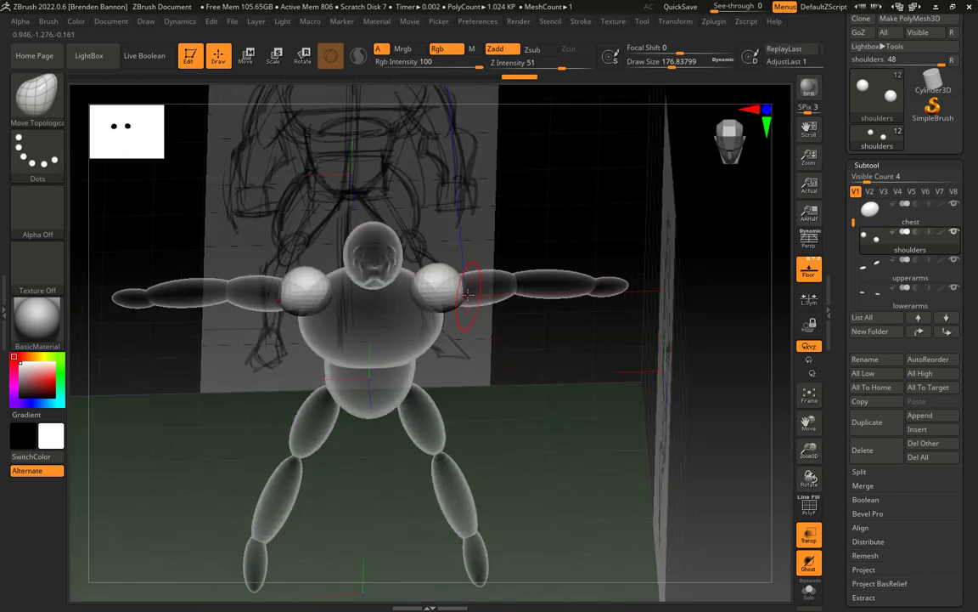
drag(469, 291, 473, 292)
drag(525, 330, 531, 396)
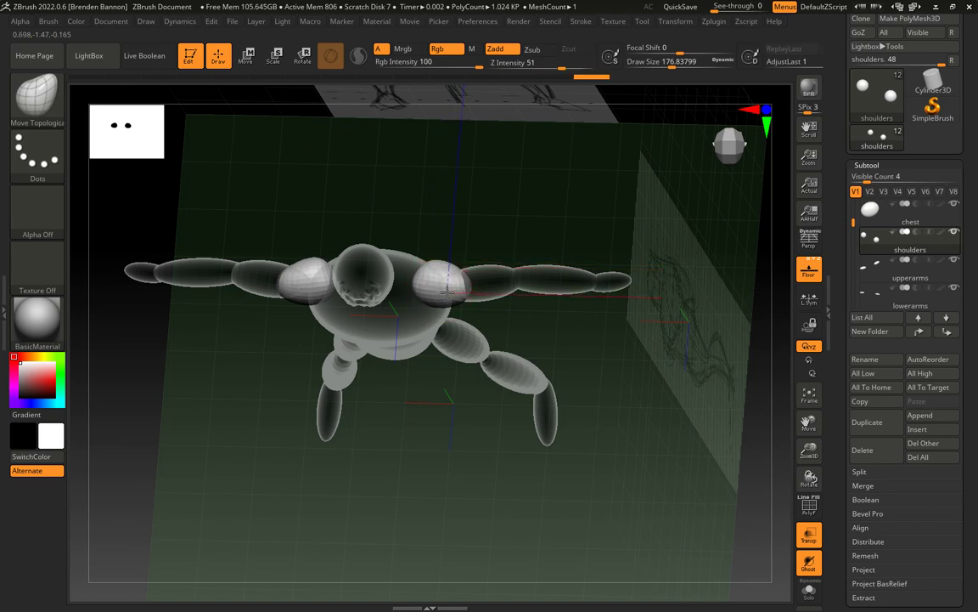
drag(456, 291, 465, 294)
Step: Stretch the shoulders into elongated caps between chest and upper arms, and raise the draw size to about 468 for broader adjustments
mouse_move(520, 347)
mouse_down()
mouse_move(515, 293)
mouse_move(473, 261)
mouse_up()
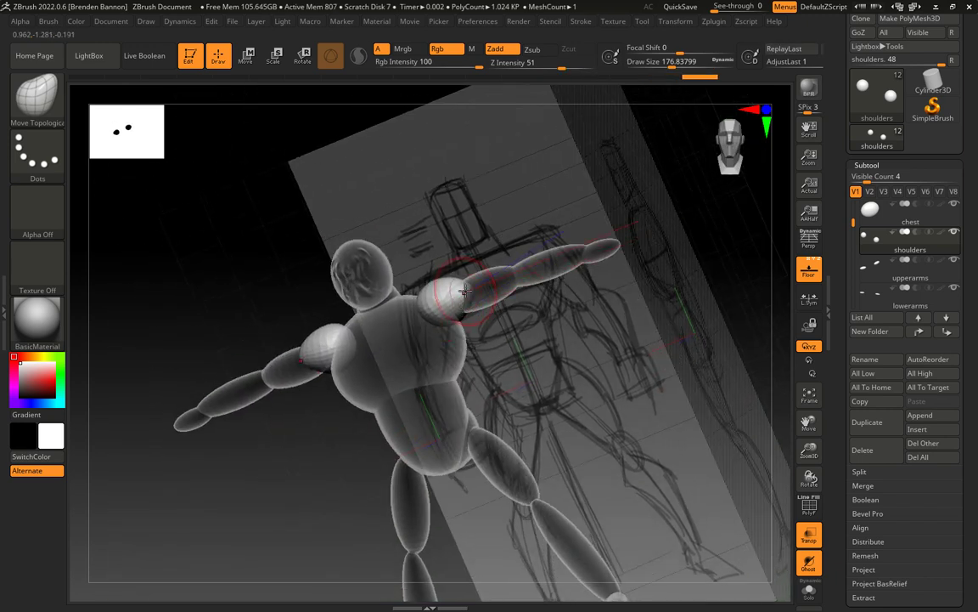
mouse_move(476, 220)
right_down()
mouse_move(502, 206)
mouse_move(485, 212)
mouse_move(486, 195)
mouse_move(509, 221)
mouse_move(515, 270)
mouse_move(509, 246)
mouse_move(482, 286)
right_up()
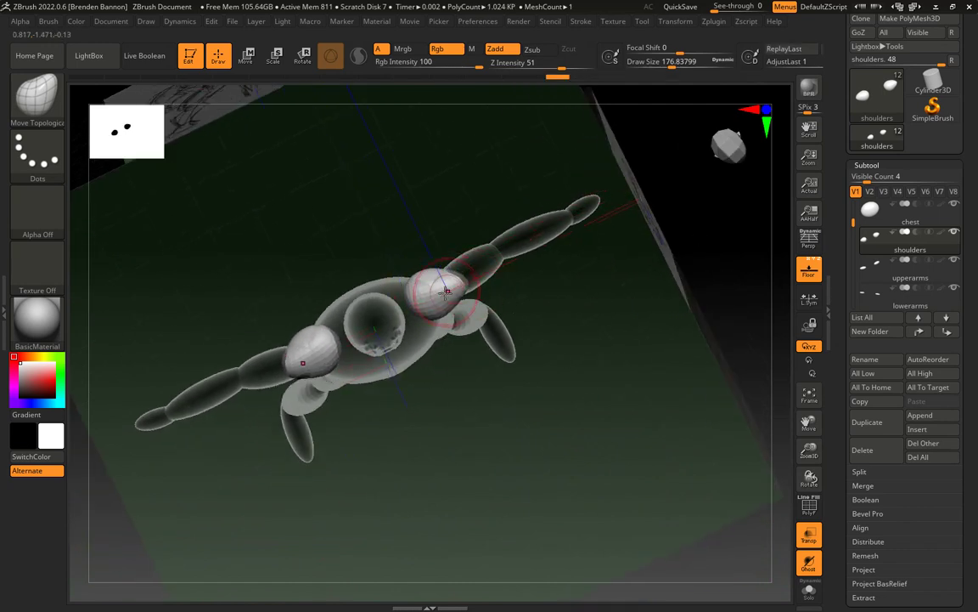
mouse_move(445, 293)
mouse_down()
mouse_move(421, 273)
mouse_move(427, 279)
mouse_up()
mouse_move(546, 331)
mouse_down()
mouse_move(522, 192)
mouse_move(512, 214)
mouse_move(521, 203)
mouse_up()
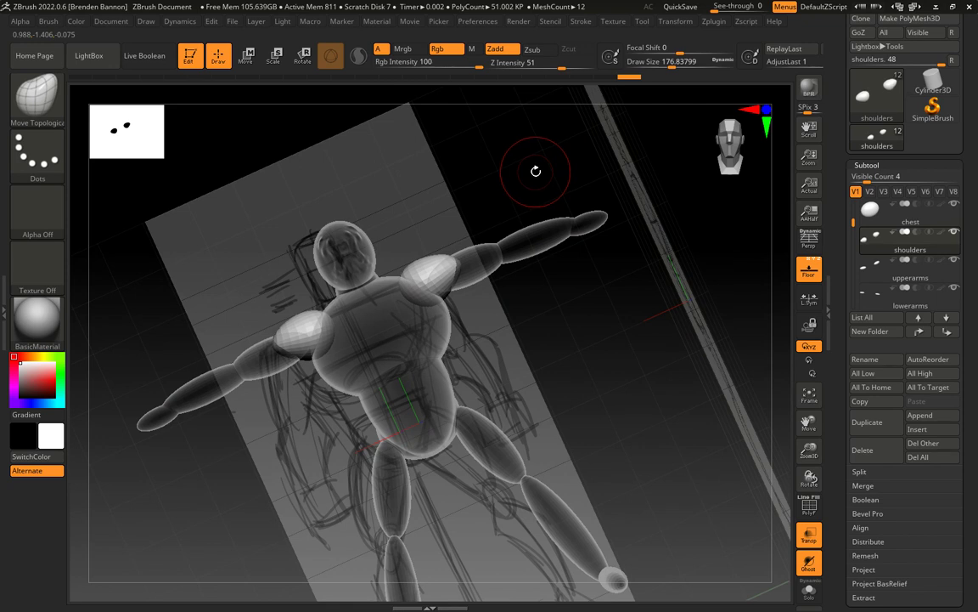
key(s)
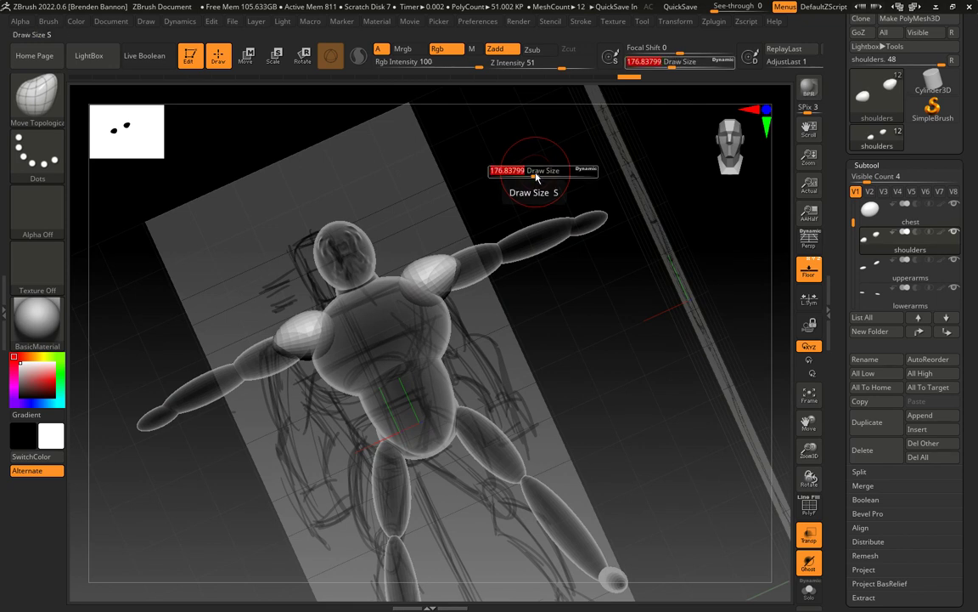
drag(534, 175, 564, 174)
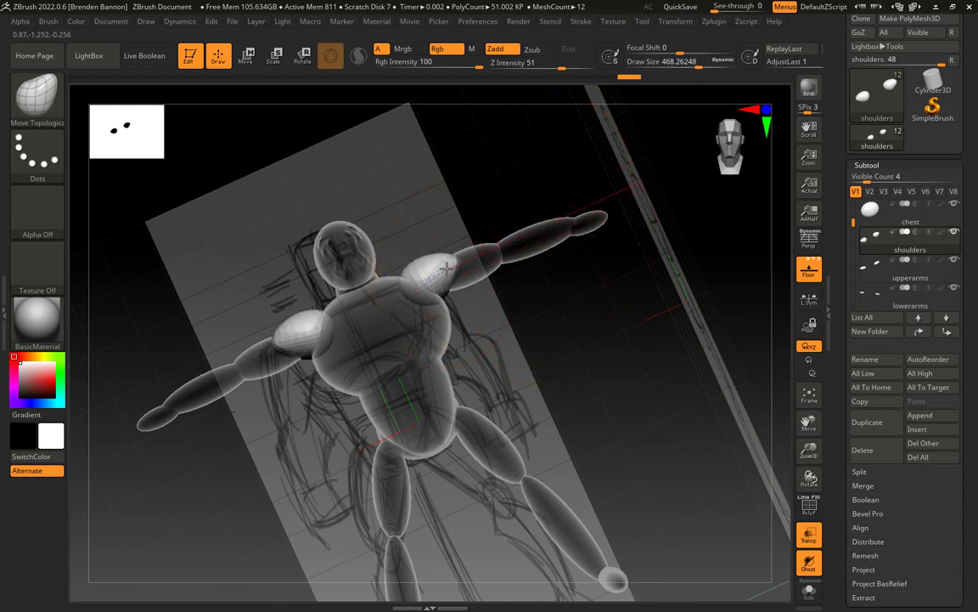
Step: Set the draw size to about 234, select the lowerarms subtool and bulge the forearms near the elbows, keeping them tapered toward the wrists
key(s)
drag(555, 253, 535, 253)
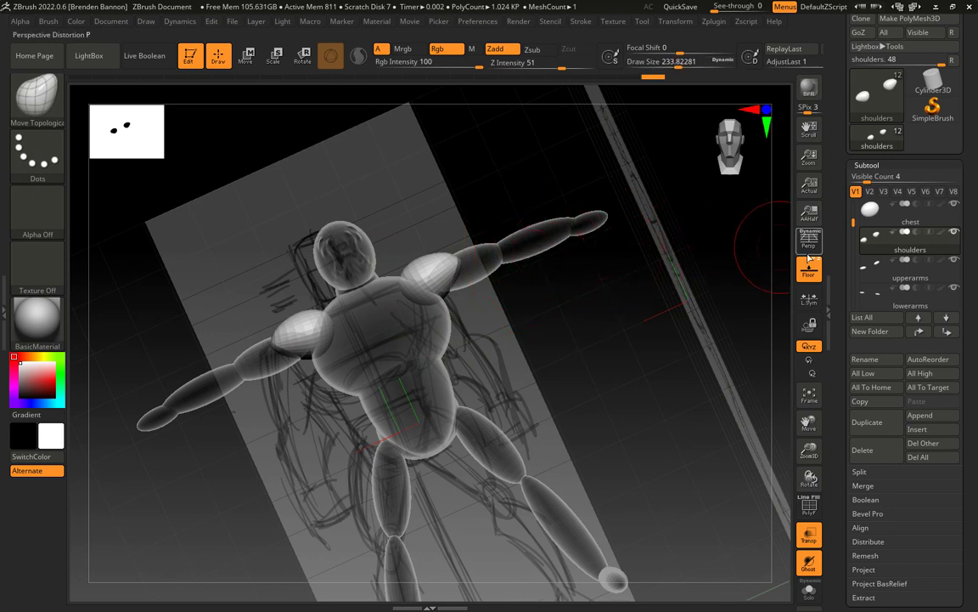
mouse_move(932, 286)
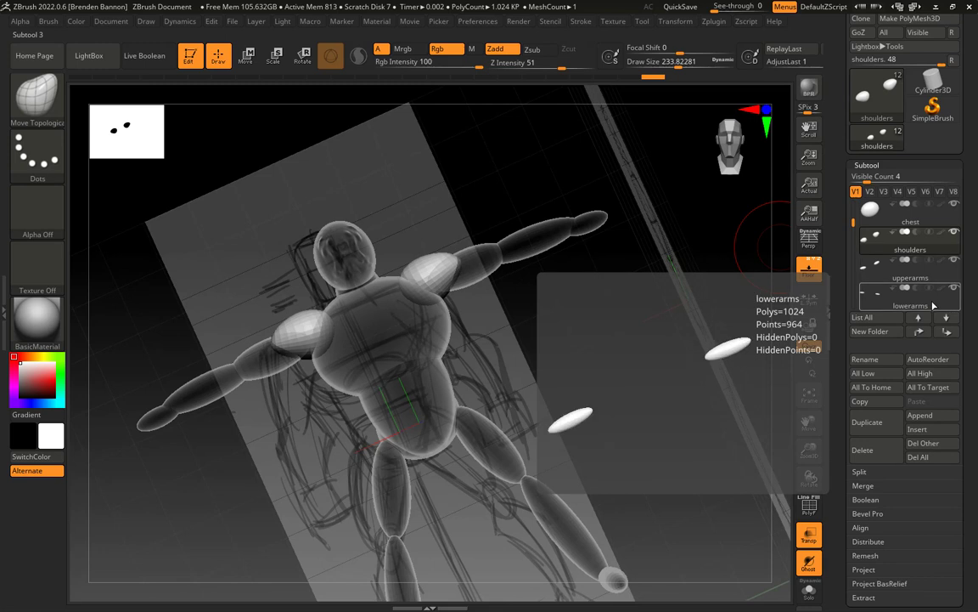
click(910, 294)
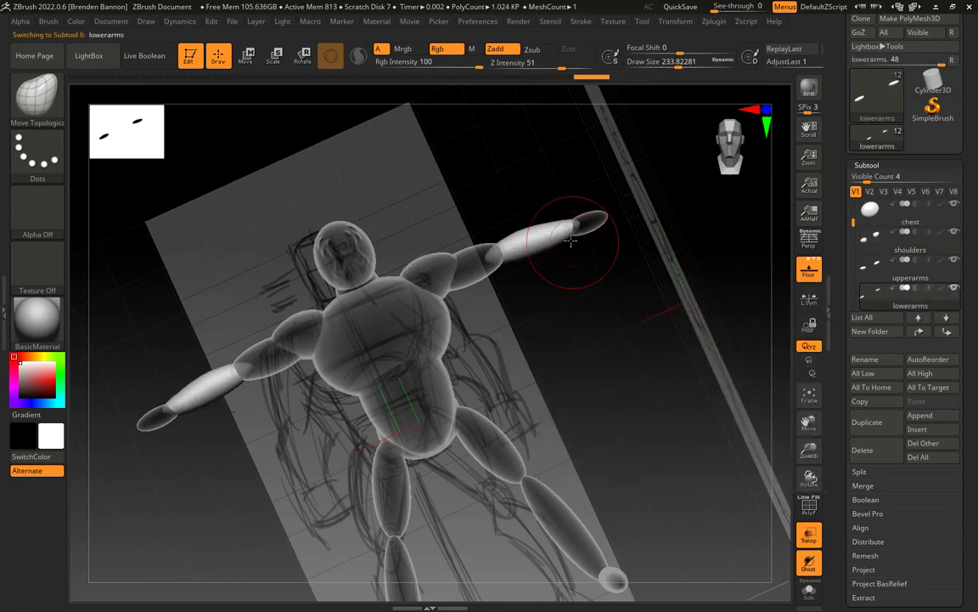
mouse_move(577, 245)
mouse_down()
mouse_move(631, 303)
mouse_move(646, 395)
mouse_move(551, 294)
mouse_move(369, 225)
mouse_move(459, 277)
mouse_up()
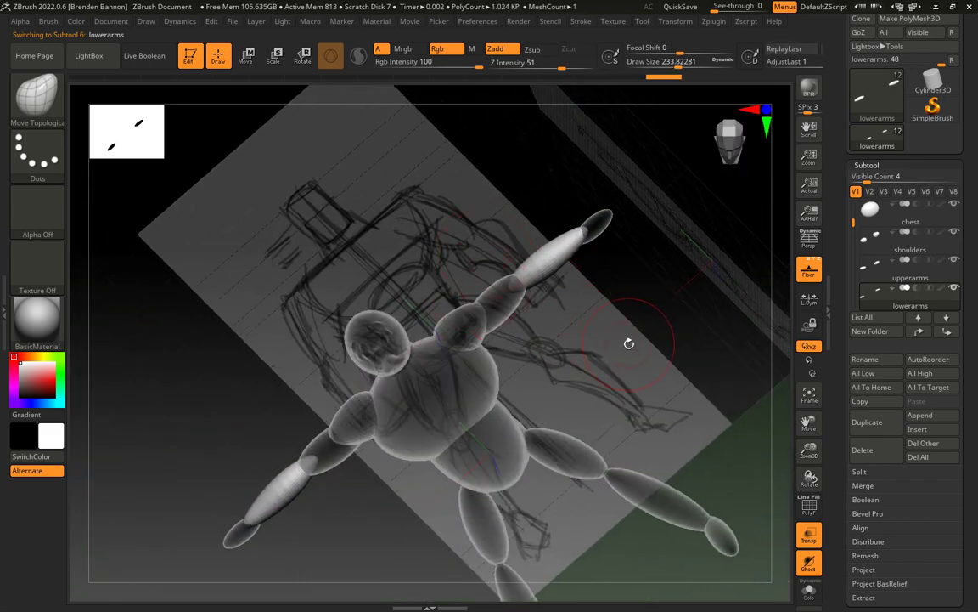
mouse_move(630, 344)
mouse_down()
mouse_move(666, 397)
mouse_move(511, 246)
mouse_move(545, 272)
mouse_up()
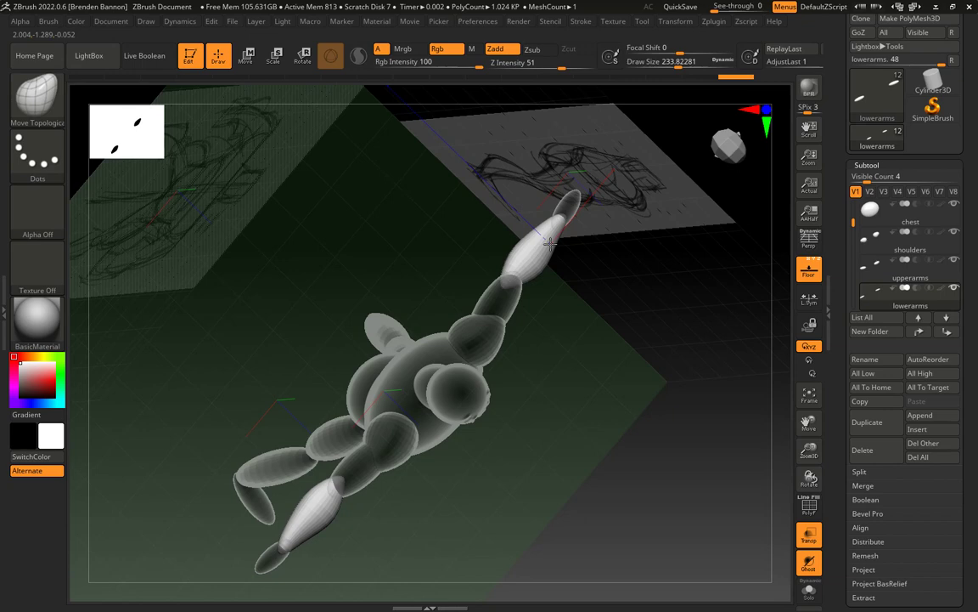
mouse_move(536, 233)
mouse_down()
mouse_move(601, 303)
mouse_move(584, 159)
mouse_move(567, 193)
mouse_move(492, 260)
mouse_up()
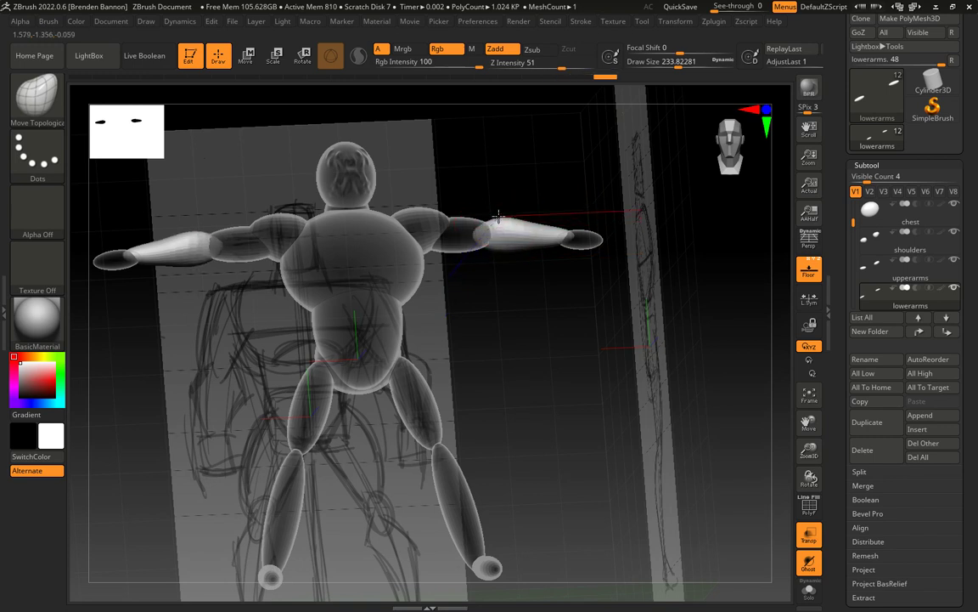
drag(506, 272, 510, 320)
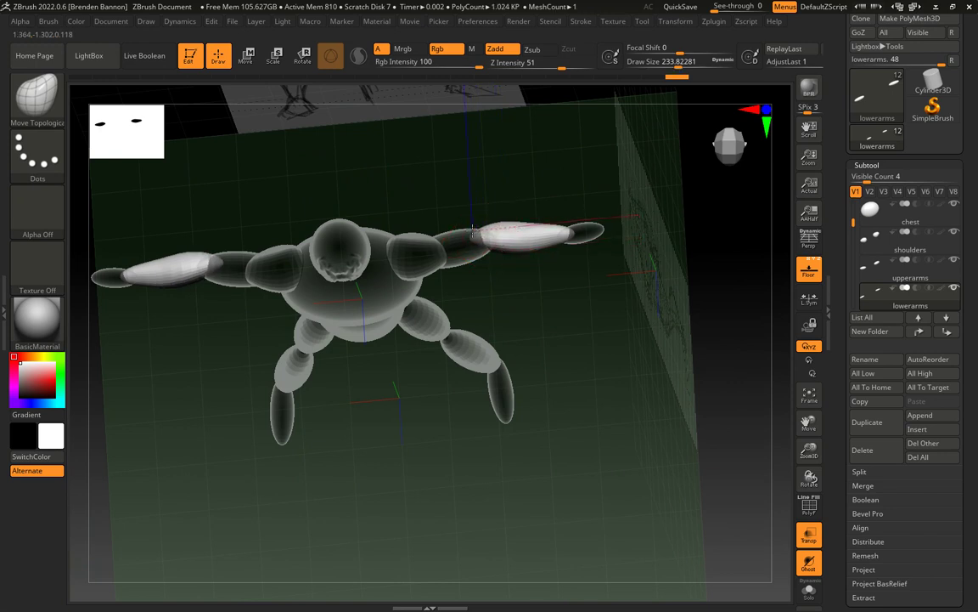
mouse_move(544, 263)
mouse_down()
mouse_move(581, 286)
mouse_move(576, 299)
mouse_move(580, 172)
mouse_up()
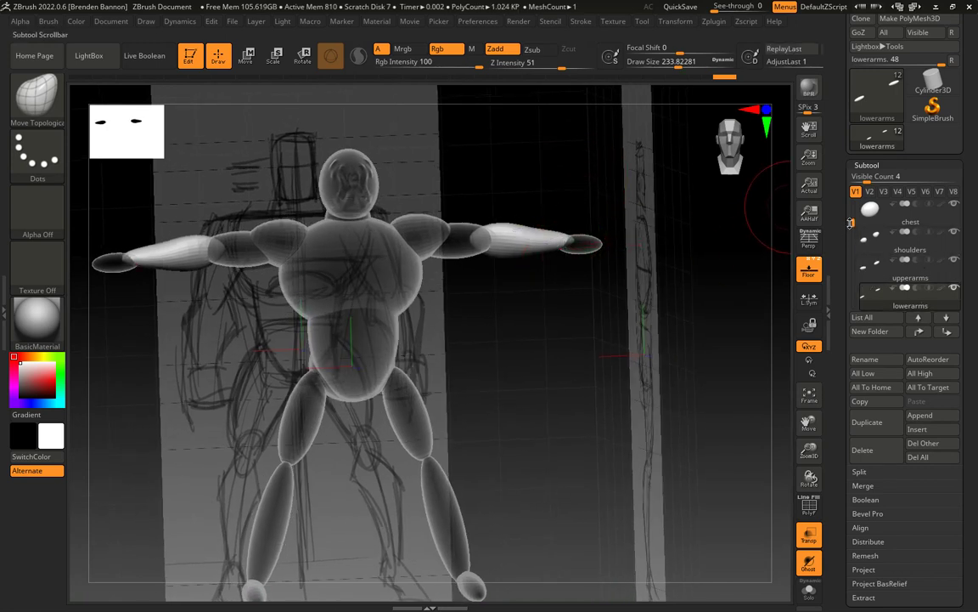
Step: Select the hands subtool, set the draw size to about 197 and widen the hands front to back
drag(852, 222, 852, 240)
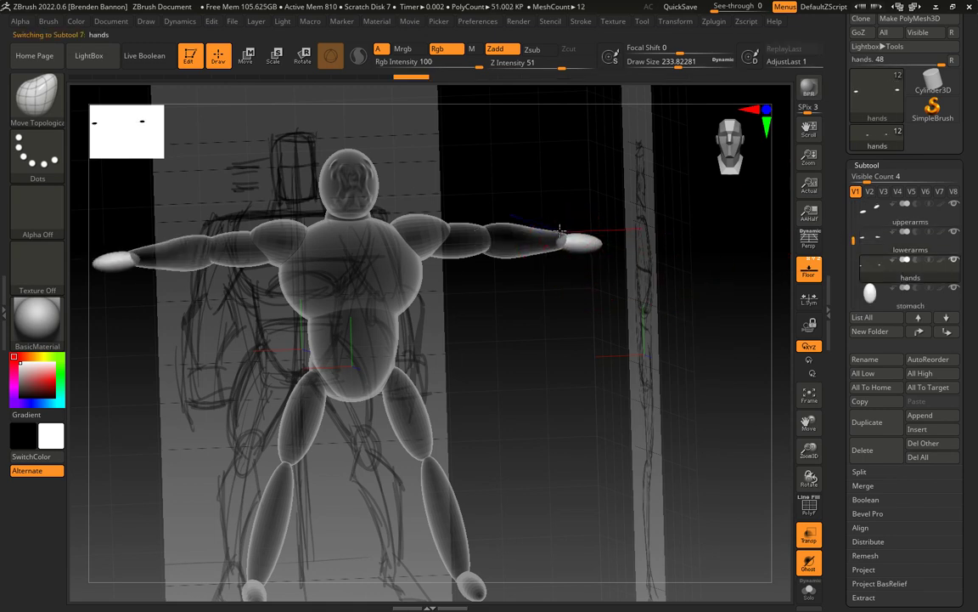
mouse_move(555, 229)
mouse_down()
mouse_move(654, 406)
mouse_move(607, 238)
mouse_move(588, 215)
mouse_move(590, 234)
mouse_up()
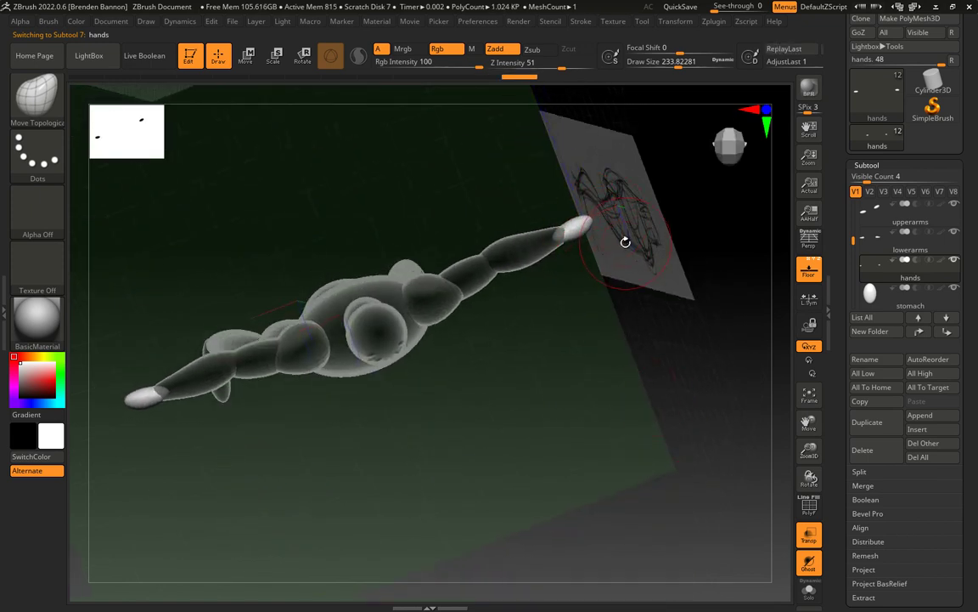
key(s)
key(s)
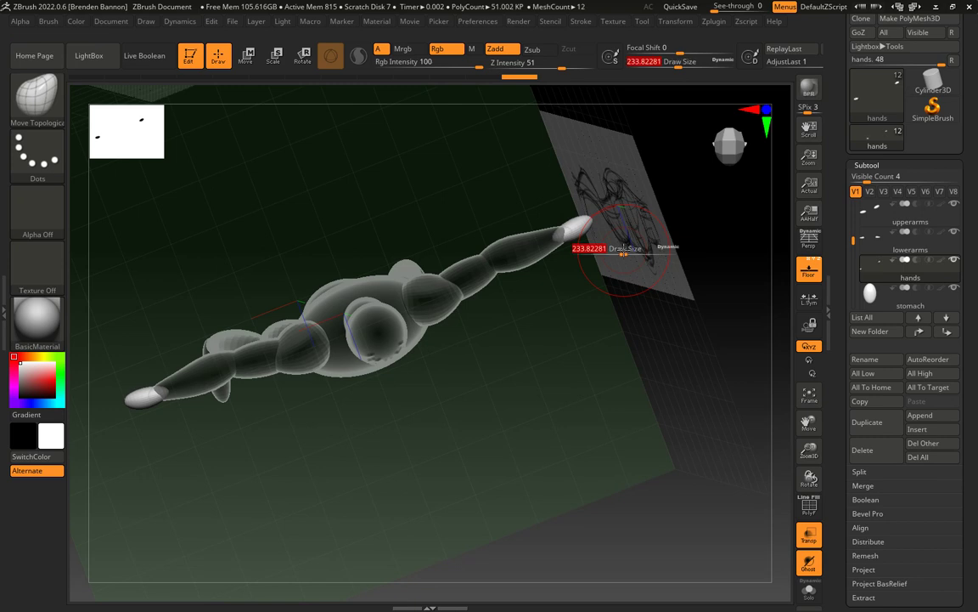
drag(623, 251, 572, 218)
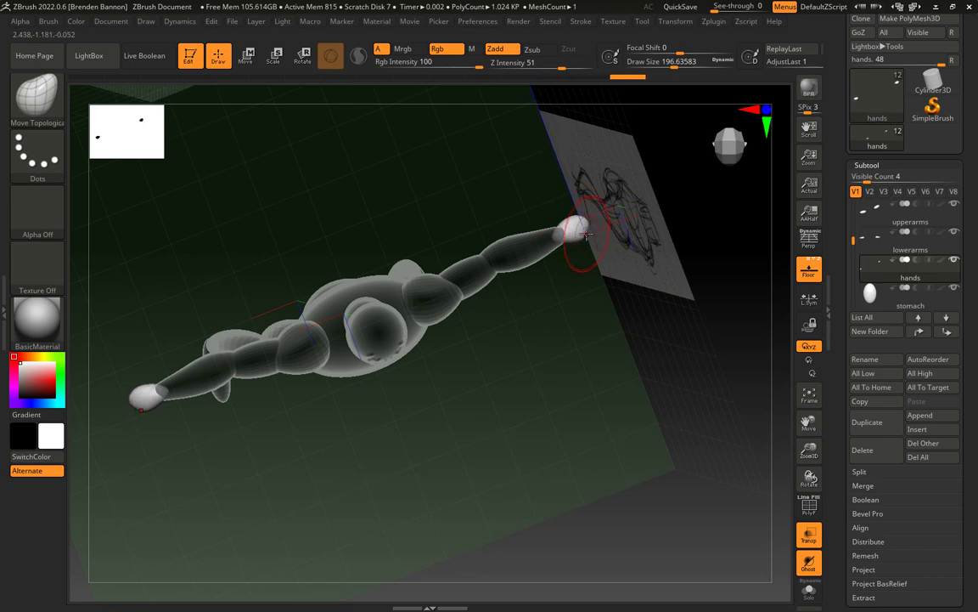
mouse_move(614, 240)
mouse_down()
mouse_move(599, 178)
mouse_move(619, 196)
mouse_move(612, 219)
mouse_move(567, 260)
mouse_move(565, 250)
mouse_move(649, 305)
mouse_move(658, 365)
mouse_move(639, 263)
mouse_move(637, 301)
mouse_move(681, 287)
mouse_move(649, 279)
mouse_up()
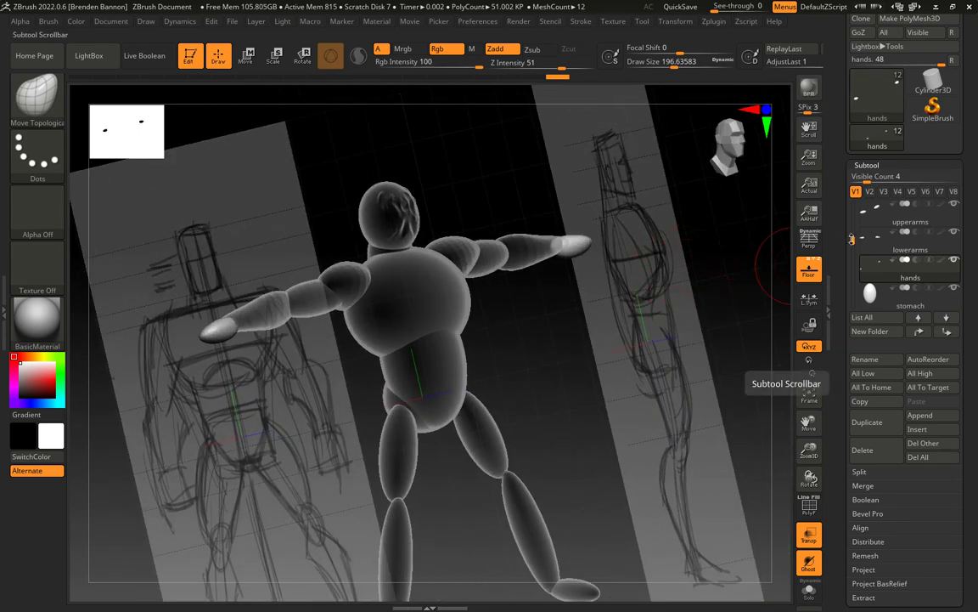
Step: Select the upperlegs subtool, set the draw size to about 268 and pull the inner upper thighs in toward the pelvis
drag(851, 239, 854, 270)
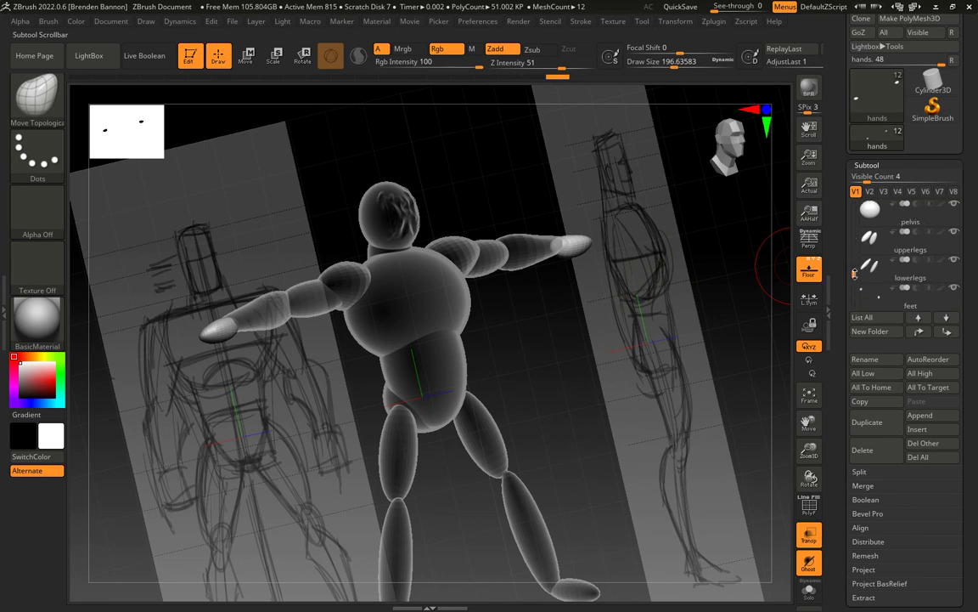
click(902, 250)
drag(747, 295, 642, 368)
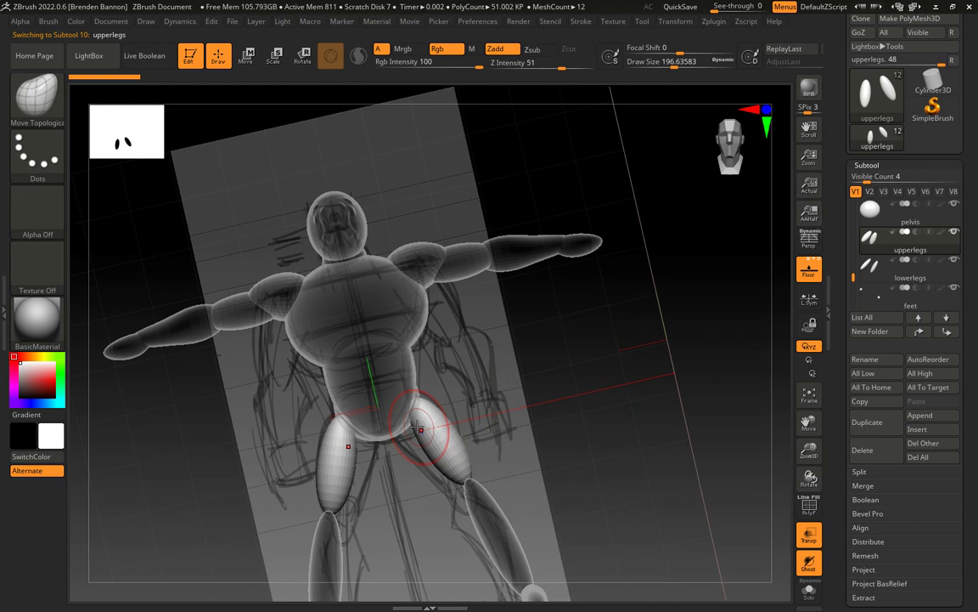
drag(420, 431, 405, 430)
key(s)
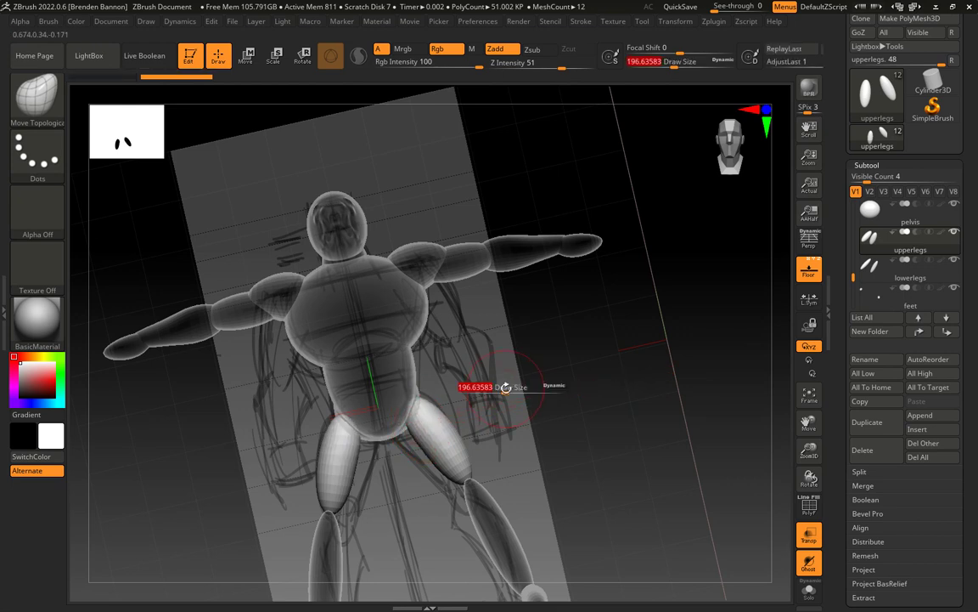
drag(502, 389, 519, 393)
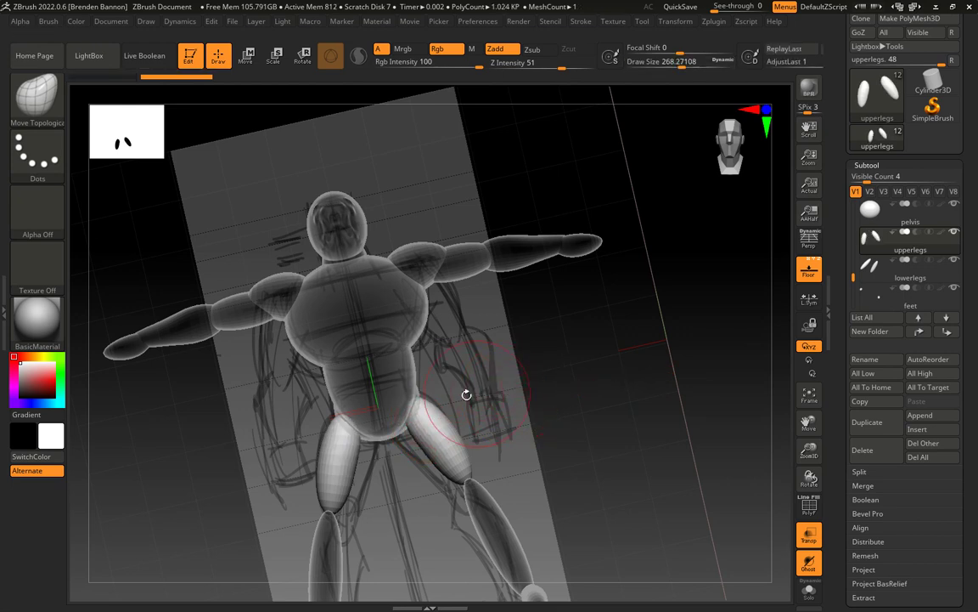
drag(418, 417, 382, 428)
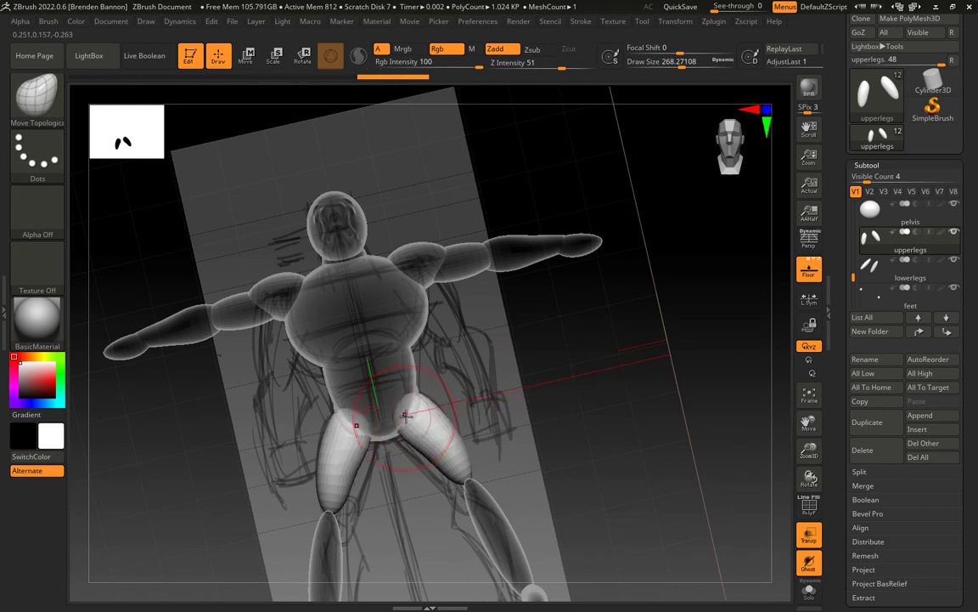
Step: Thicken the thighs front to back from the side and rear views, using the side reference
drag(520, 389, 463, 431)
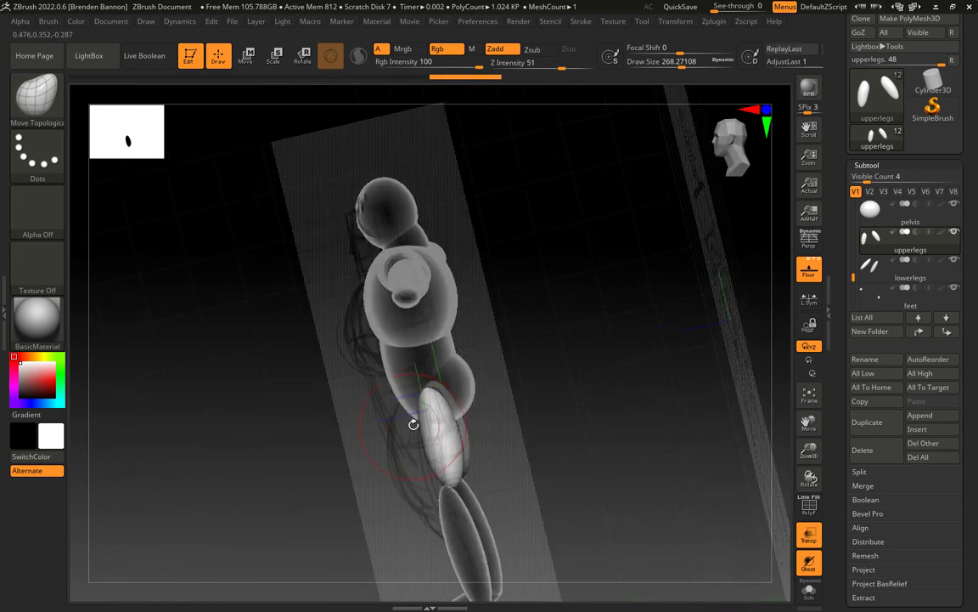
mouse_move(574, 395)
mouse_down()
mouse_move(581, 382)
mouse_move(440, 382)
mouse_move(540, 385)
mouse_move(659, 452)
mouse_move(547, 419)
mouse_up()
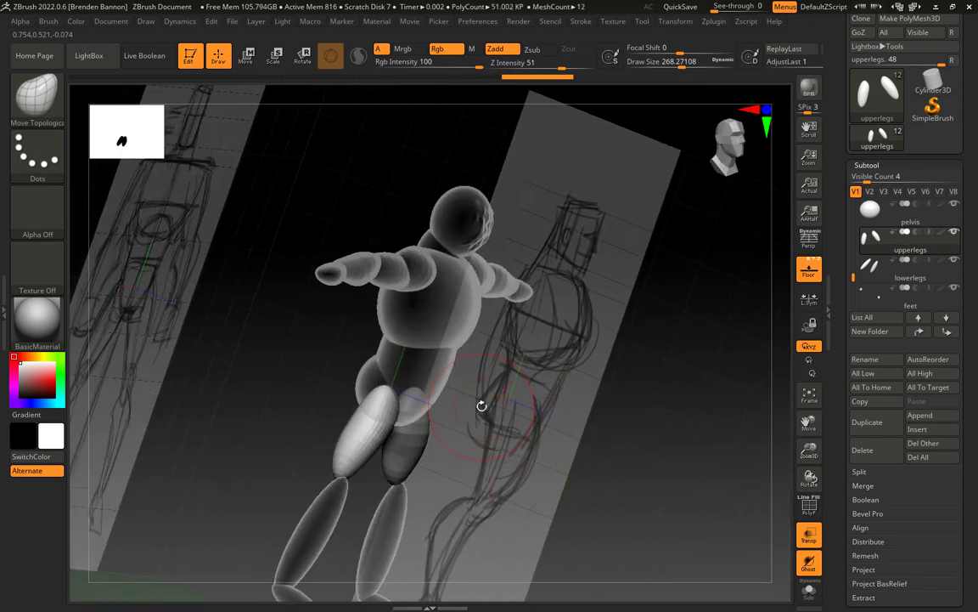
mouse_move(460, 439)
mouse_down()
mouse_move(443, 429)
mouse_move(428, 440)
mouse_move(433, 422)
mouse_move(388, 411)
mouse_up()
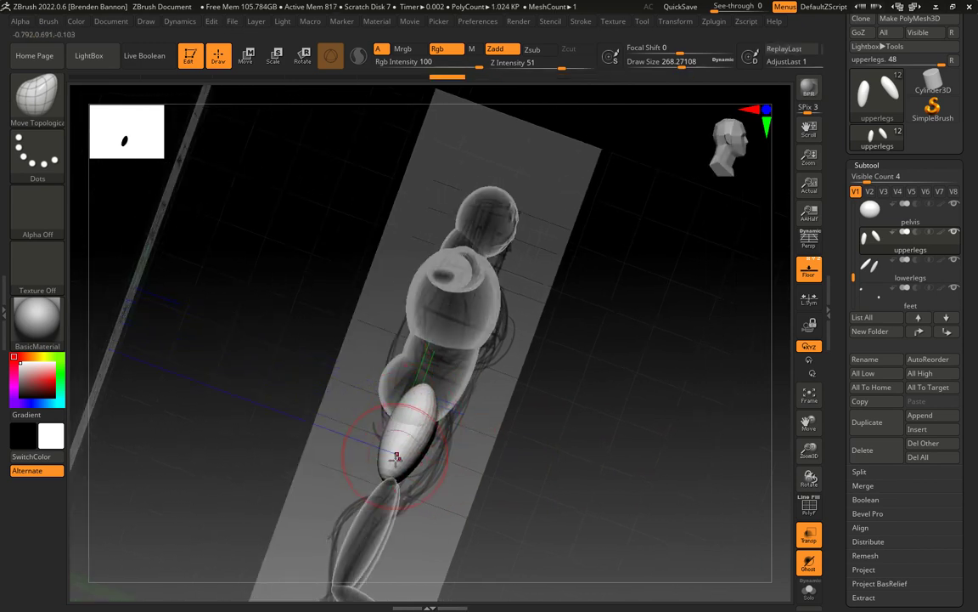
drag(395, 467, 397, 493)
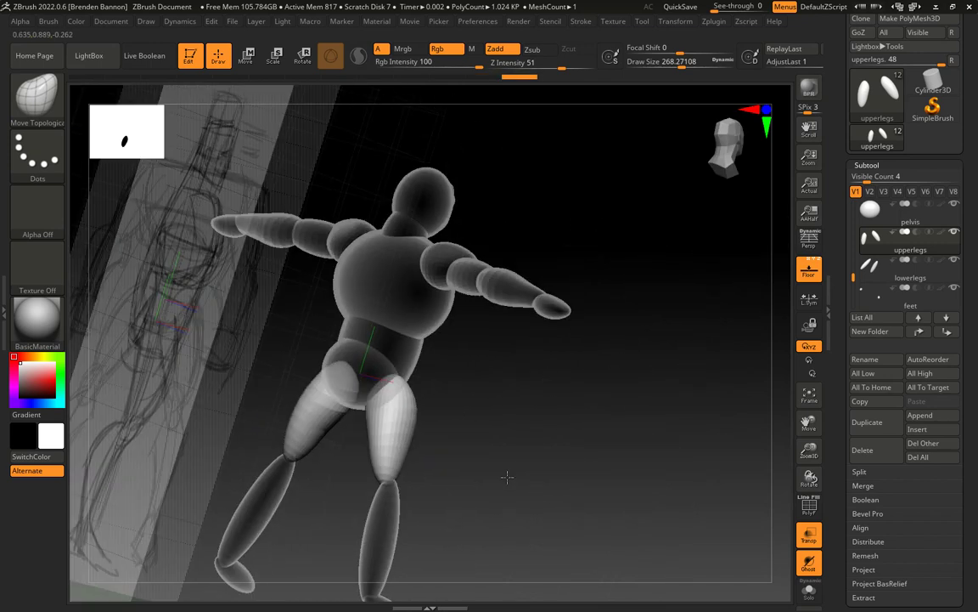
drag(507, 477, 385, 466)
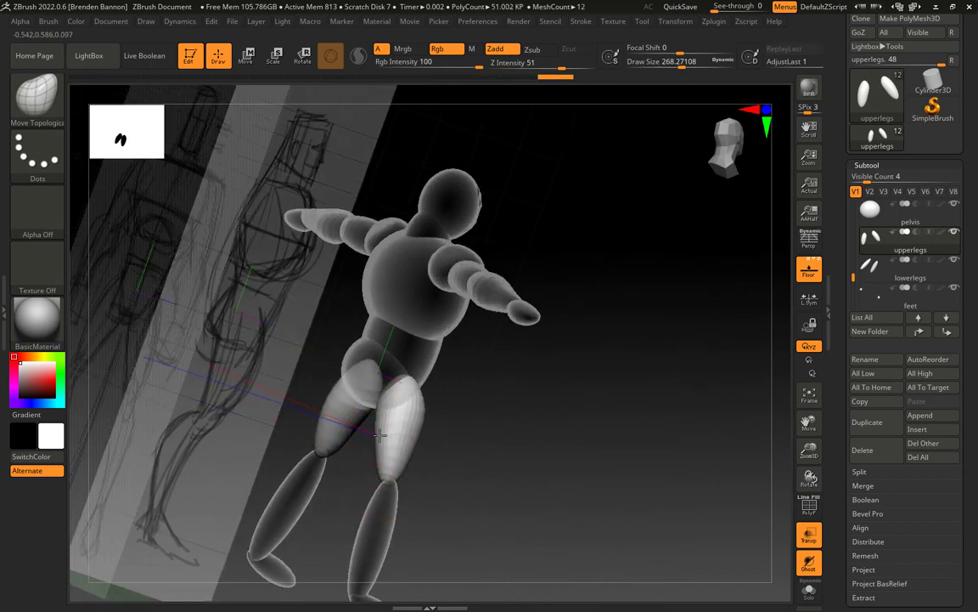
Step: Broaden the inner and outer contours of the thighs to fill out the upper legs against the front reference
right_drag(376, 402, 194, 382)
right_drag(484, 374, 427, 371)
mouse_move(427, 371)
mouse_down()
mouse_move(392, 452)
mouse_move(344, 466)
mouse_up()
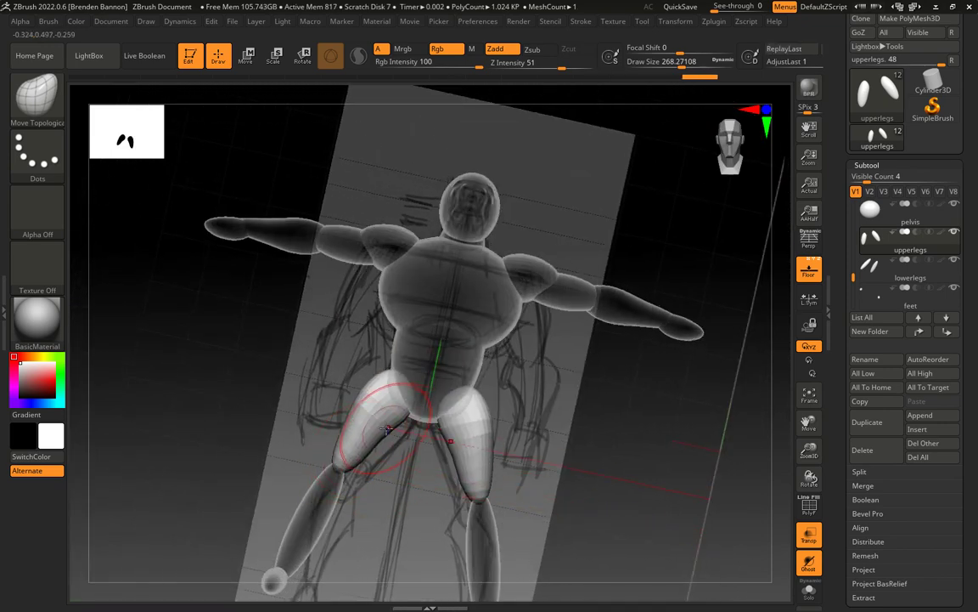
mouse_move(388, 424)
mouse_down()
mouse_move(394, 433)
mouse_move(337, 416)
mouse_up()
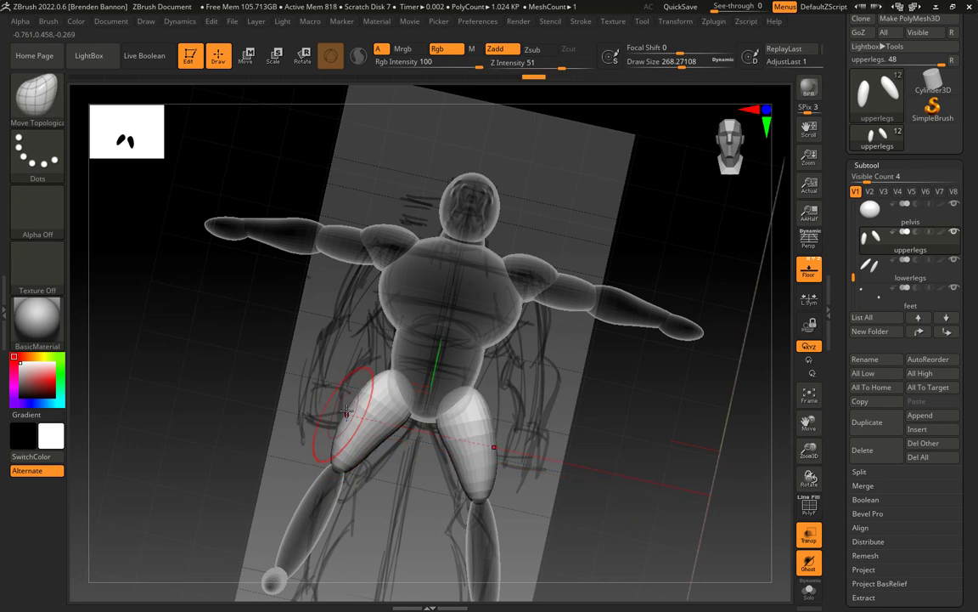
mouse_move(475, 406)
mouse_down()
mouse_move(666, 411)
mouse_move(382, 431)
mouse_move(419, 433)
mouse_move(363, 422)
mouse_move(498, 399)
mouse_up()
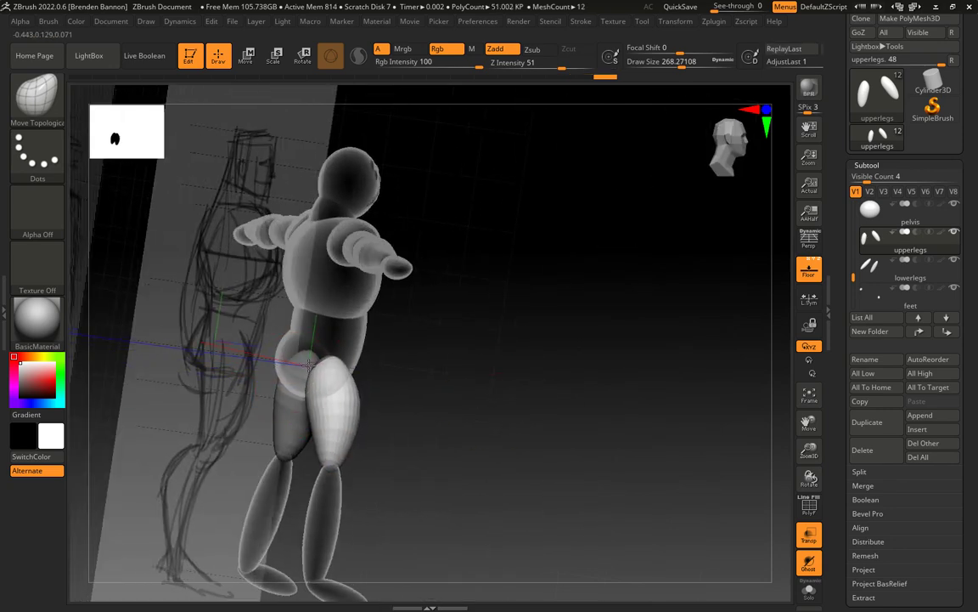
right_drag(316, 364, 428, 398)
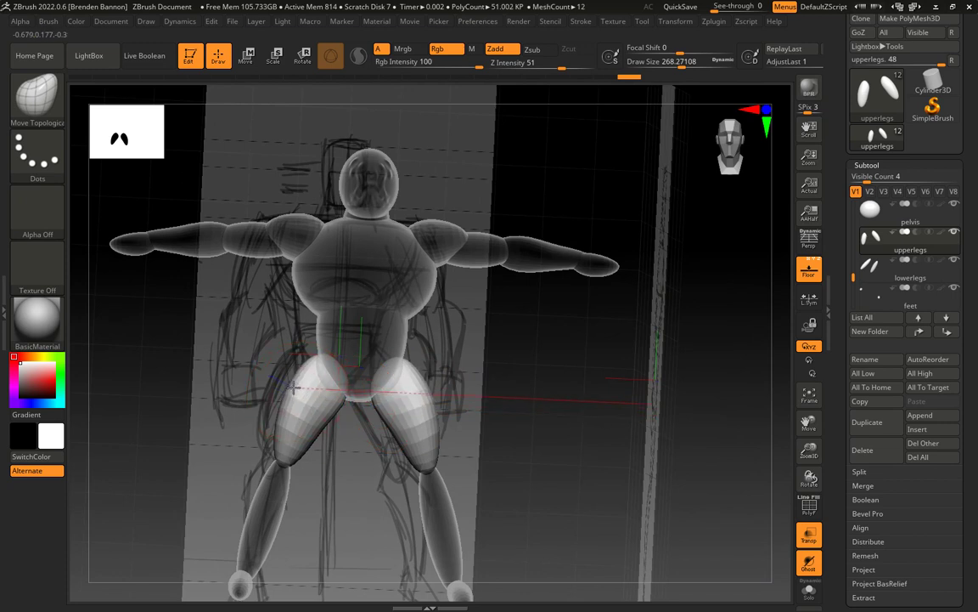
Step: Select the lowerlegs subtool and bulge the outer contours and backs of the calves, tapering them toward the ankles
drag(433, 344, 538, 402)
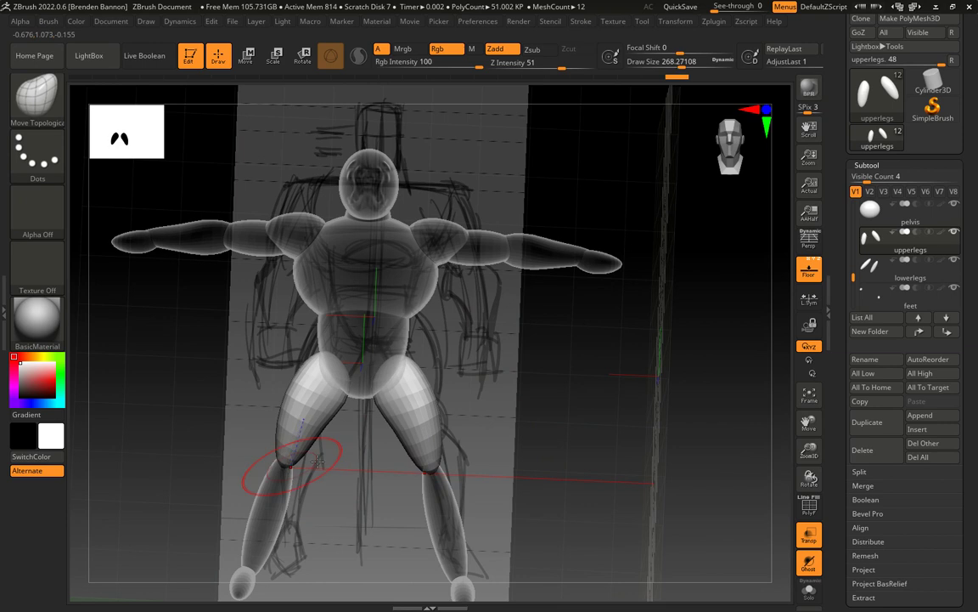
click(885, 262)
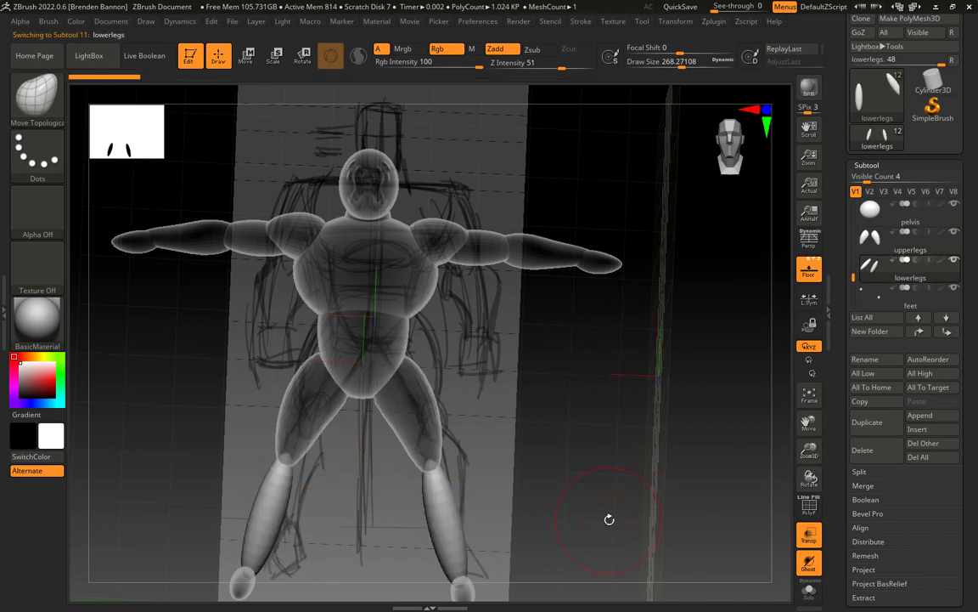
drag(609, 520, 367, 468)
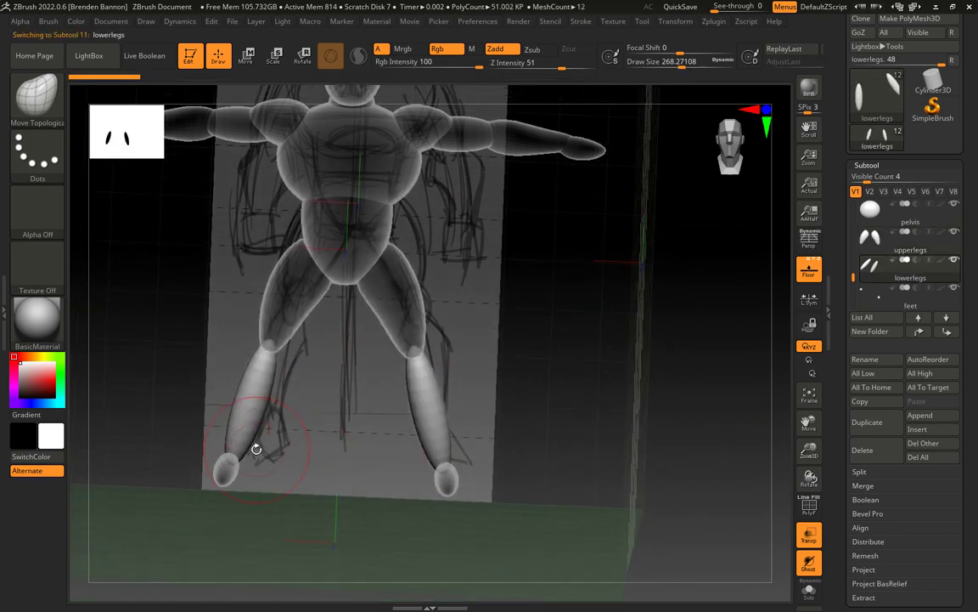
drag(249, 448, 260, 432)
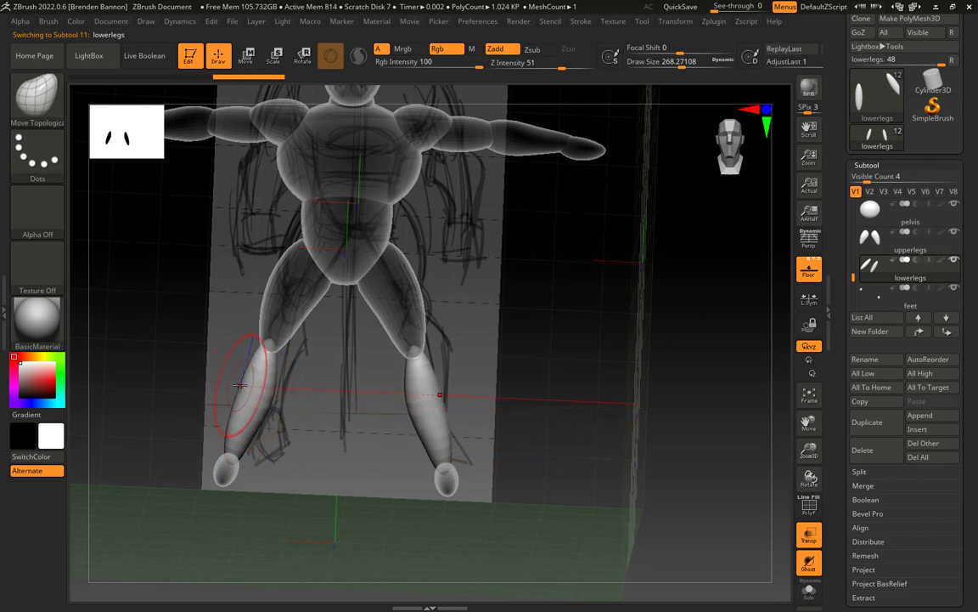
drag(242, 382, 228, 379)
drag(227, 445, 254, 415)
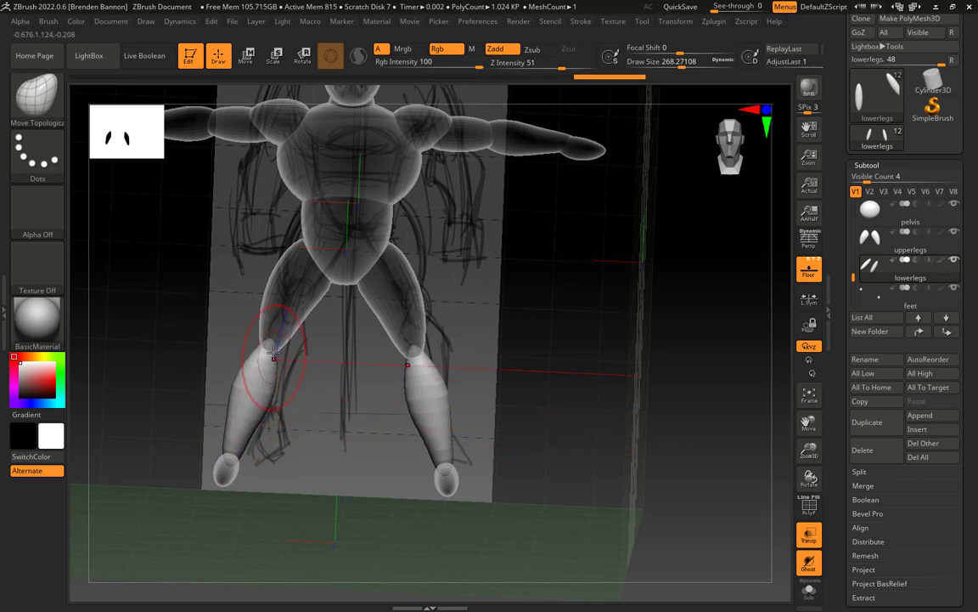
mouse_move(273, 352)
mouse_down()
mouse_move(262, 348)
mouse_move(261, 383)
mouse_move(348, 483)
mouse_move(274, 442)
mouse_up()
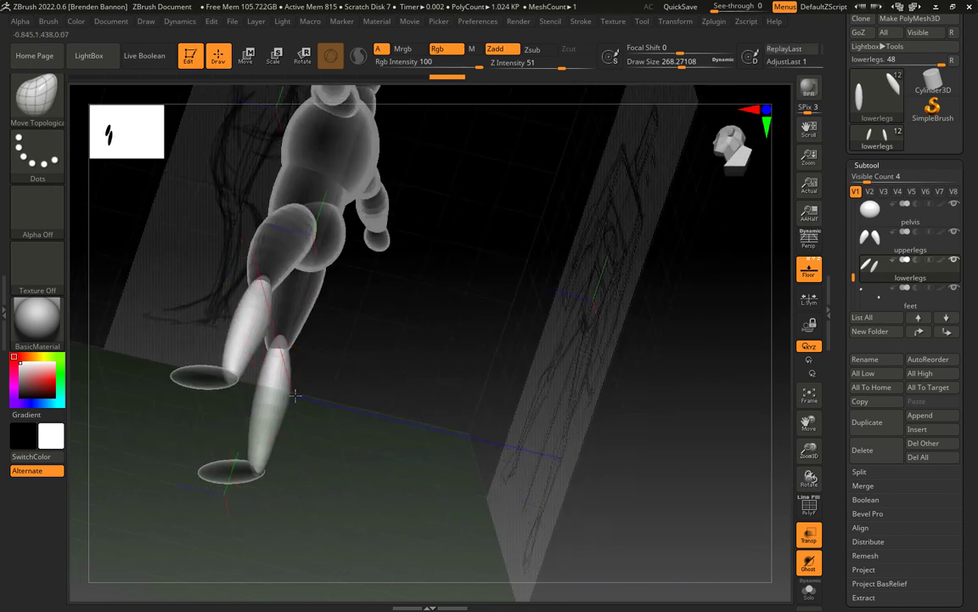
drag(287, 397, 306, 398)
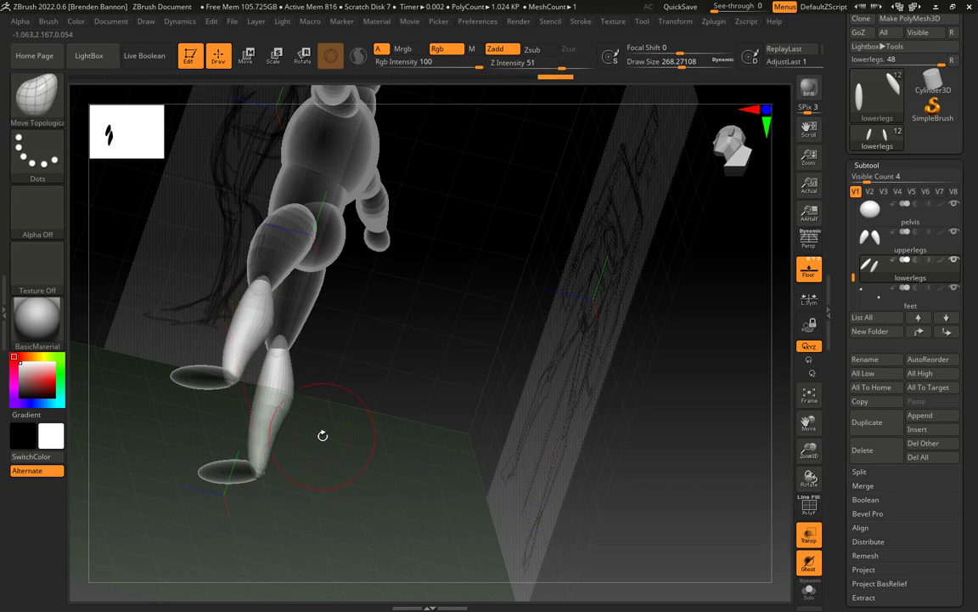
Step: Set the draw size to about 158 and refine the inner and outer calf contours from behind
mouse_move(323, 435)
mouse_down()
mouse_move(396, 456)
mouse_move(271, 422)
mouse_up()
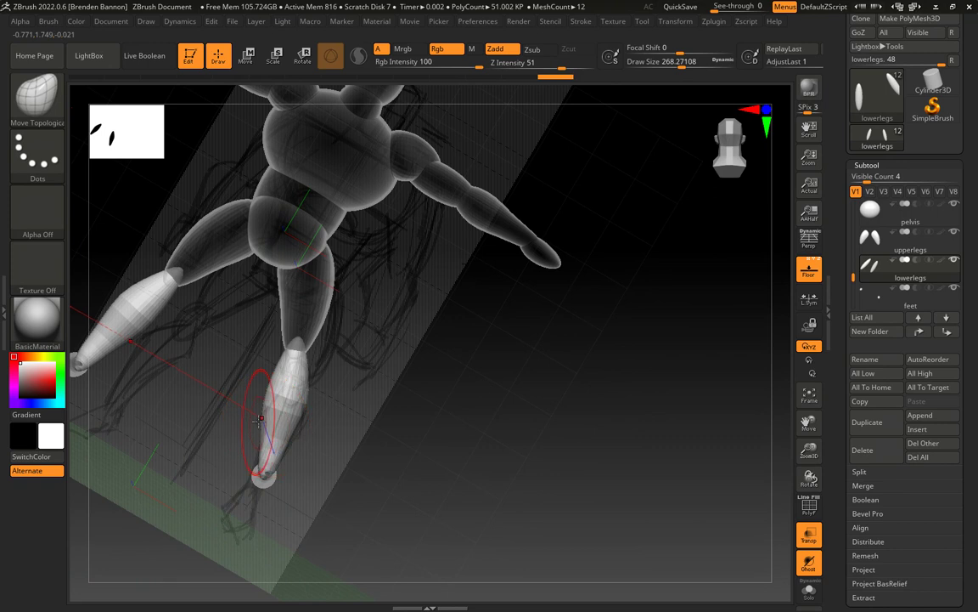
key(s)
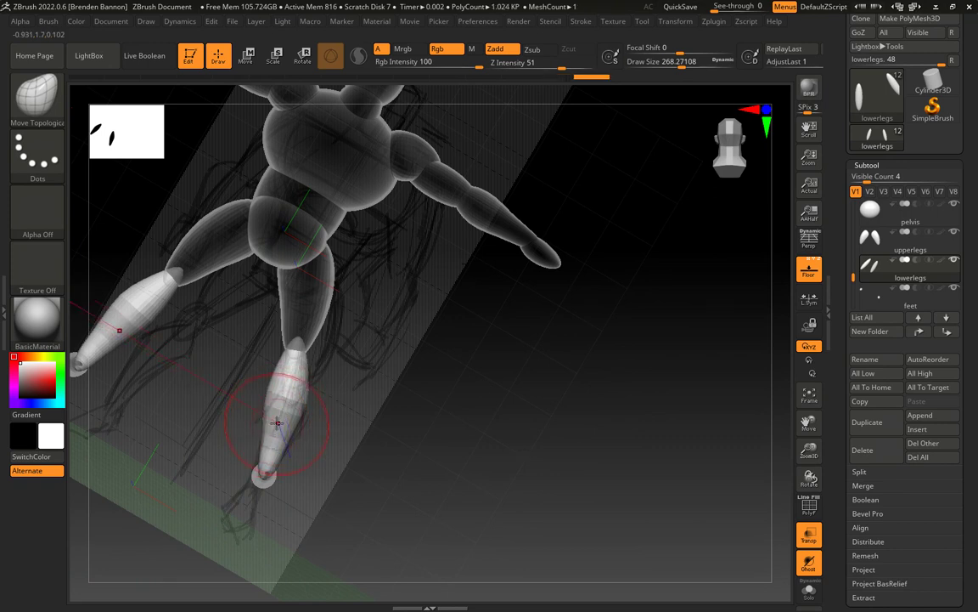
key(s)
drag(276, 423, 264, 424)
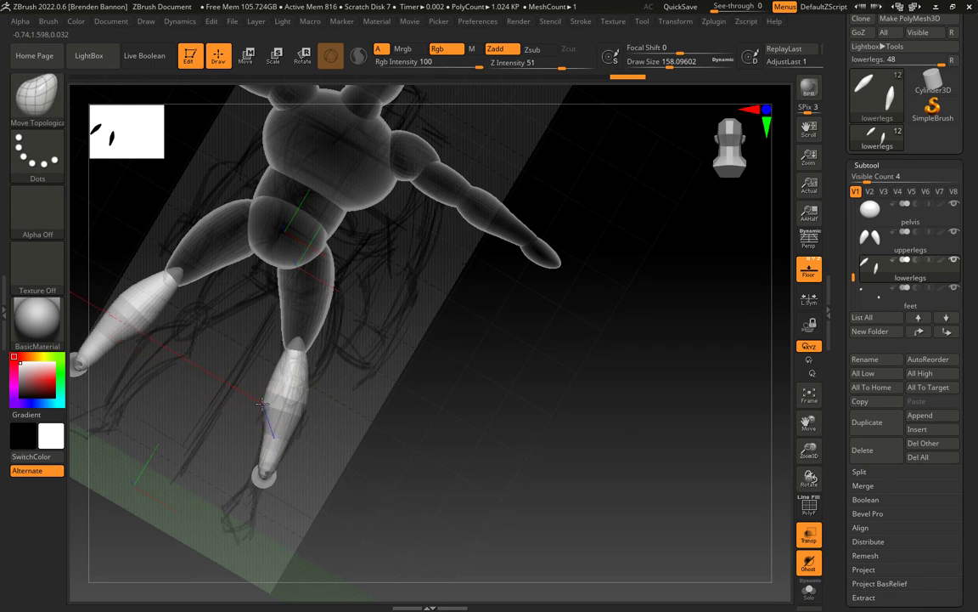
drag(371, 409, 361, 413)
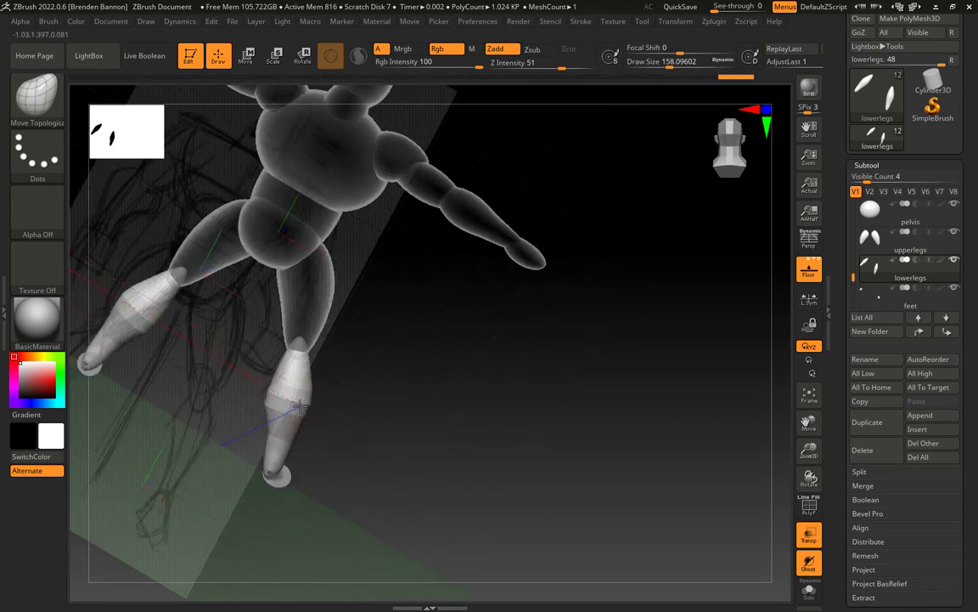
mouse_move(299, 407)
mouse_down()
mouse_move(431, 428)
mouse_move(446, 445)
mouse_move(322, 408)
mouse_move(361, 372)
mouse_move(407, 367)
mouse_move(301, 405)
mouse_move(351, 417)
mouse_move(340, 454)
mouse_move(406, 415)
mouse_up()
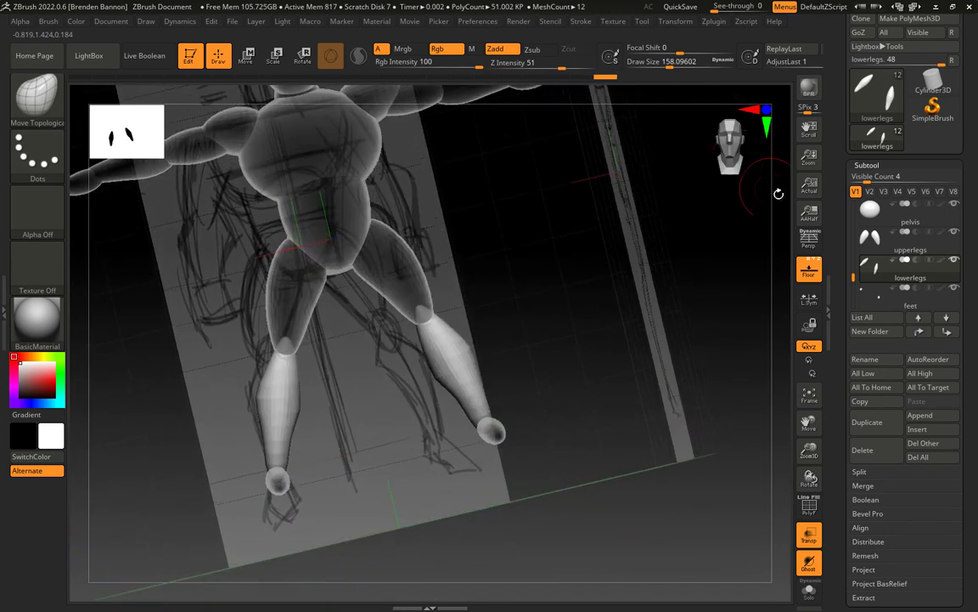
Step: Select the feet subtool and slope the tops of the feet down from the ankles to the toes in side view
drag(850, 279, 851, 293)
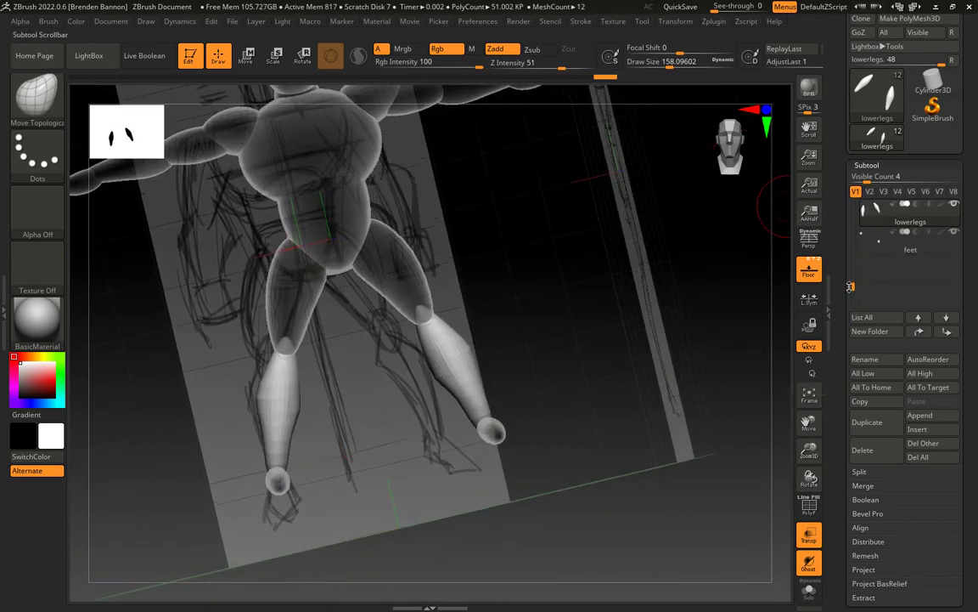
click(898, 247)
mouse_move(371, 467)
mouse_down()
mouse_move(396, 478)
mouse_move(444, 461)
mouse_up()
mouse_move(329, 473)
mouse_down()
mouse_move(315, 477)
mouse_move(327, 436)
mouse_up()
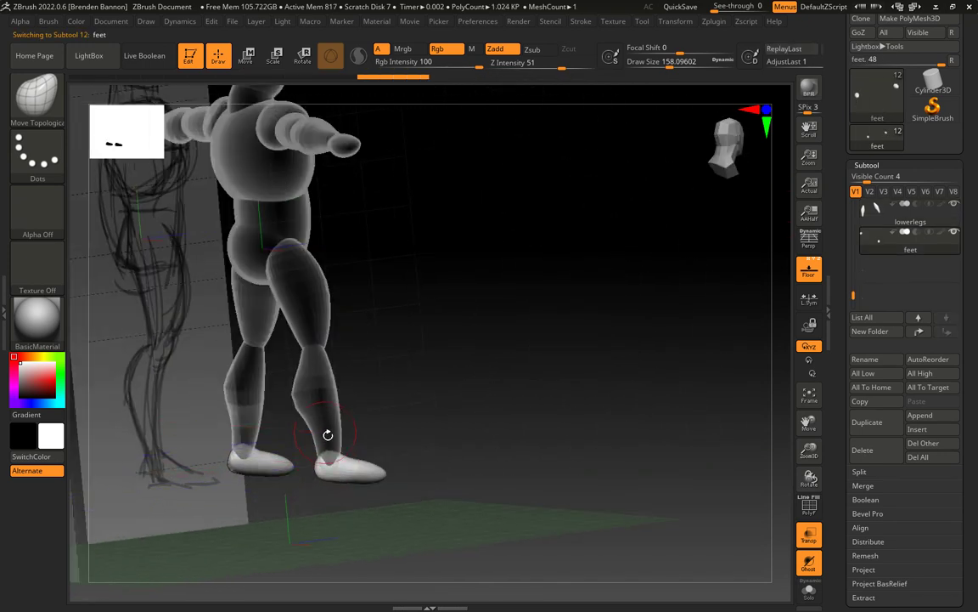
drag(414, 469, 364, 478)
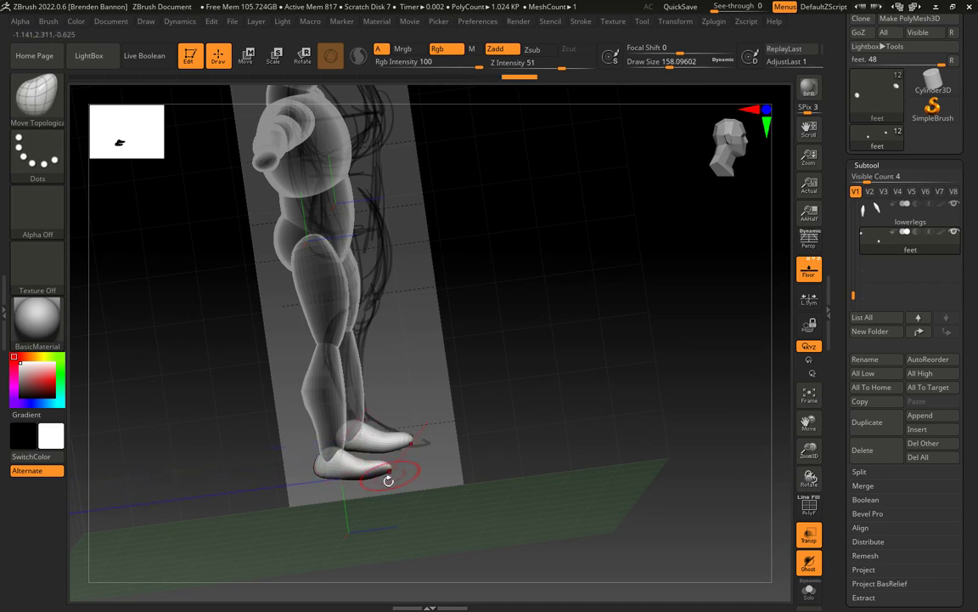
Step: Broaden the toe ends of the feet so that each foot widens from heel to toes
mouse_move(389, 475)
mouse_down()
mouse_move(334, 508)
mouse_move(226, 432)
mouse_move(233, 355)
mouse_move(220, 379)
mouse_move(196, 375)
mouse_move(323, 306)
mouse_move(310, 304)
mouse_move(302, 316)
mouse_up()
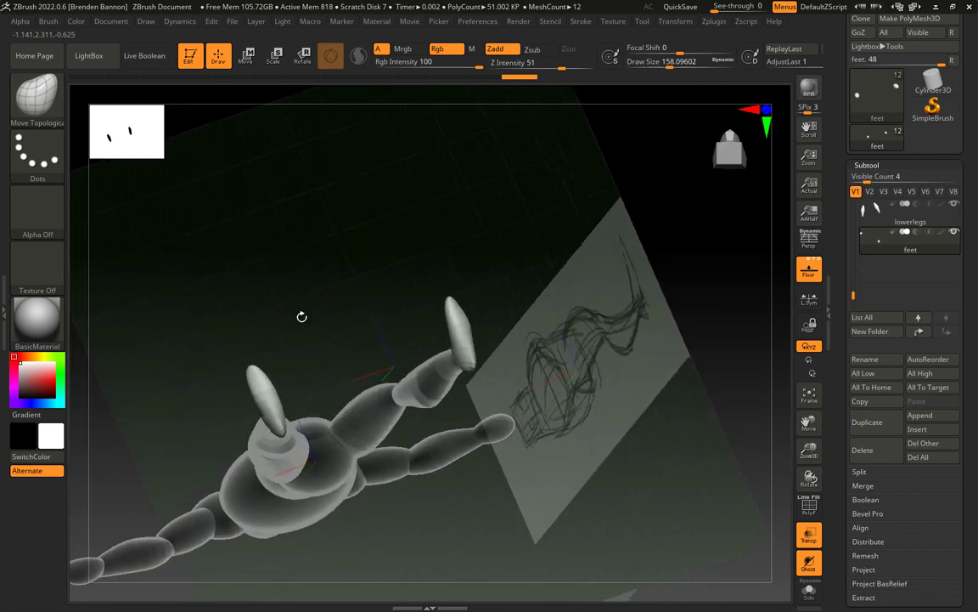
alt+click(259, 379)
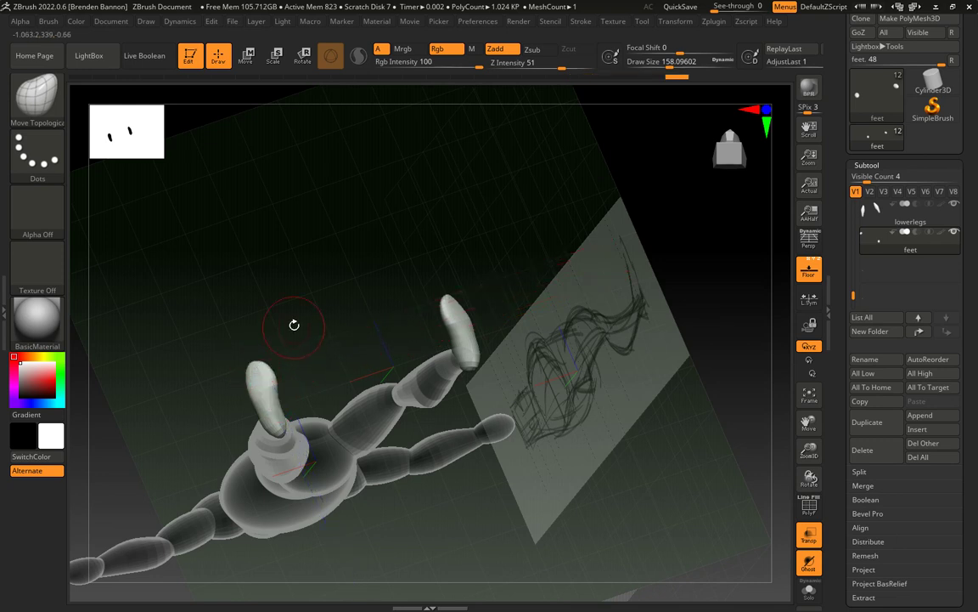
mouse_move(294, 325)
mouse_down()
mouse_move(371, 314)
mouse_move(349, 355)
mouse_move(369, 315)
mouse_move(330, 355)
mouse_move(288, 371)
mouse_move(378, 324)
mouse_move(342, 330)
mouse_move(363, 201)
mouse_move(295, 343)
mouse_up()
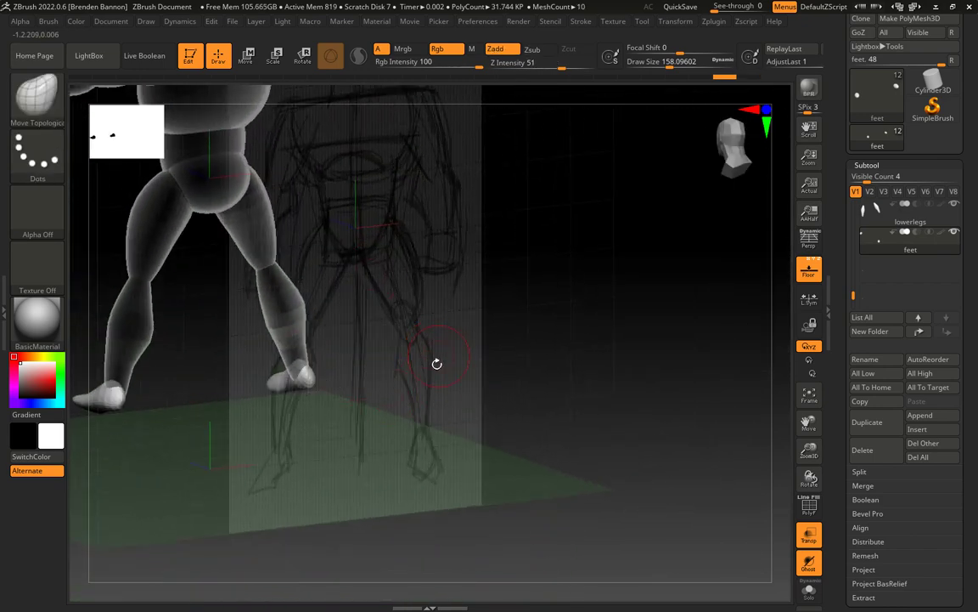
Step: Set the draw size to about 223 and flatten the undersides of the feet from the front
mouse_move(440, 364)
mouse_down()
mouse_move(494, 395)
mouse_move(553, 392)
mouse_up()
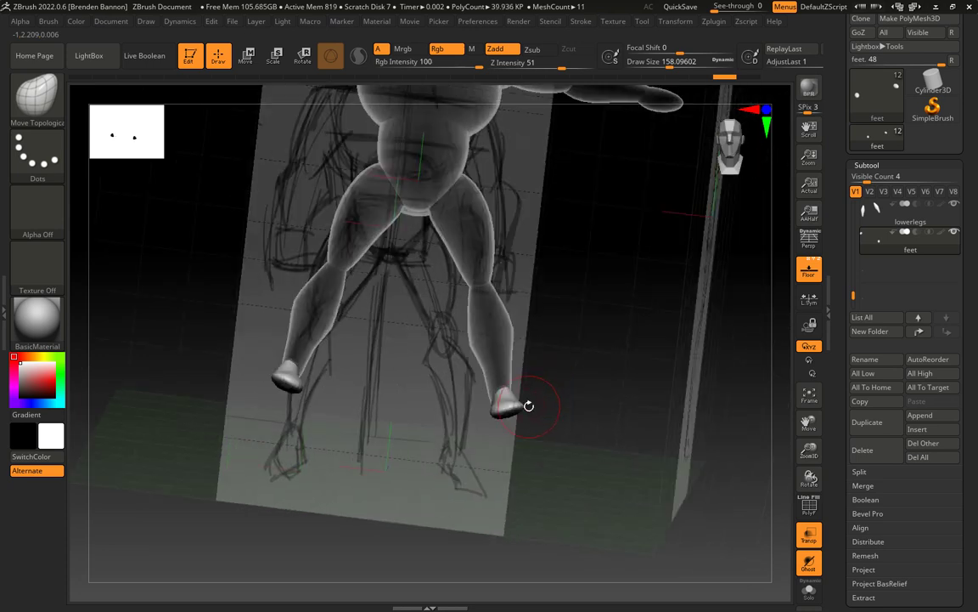
key(s)
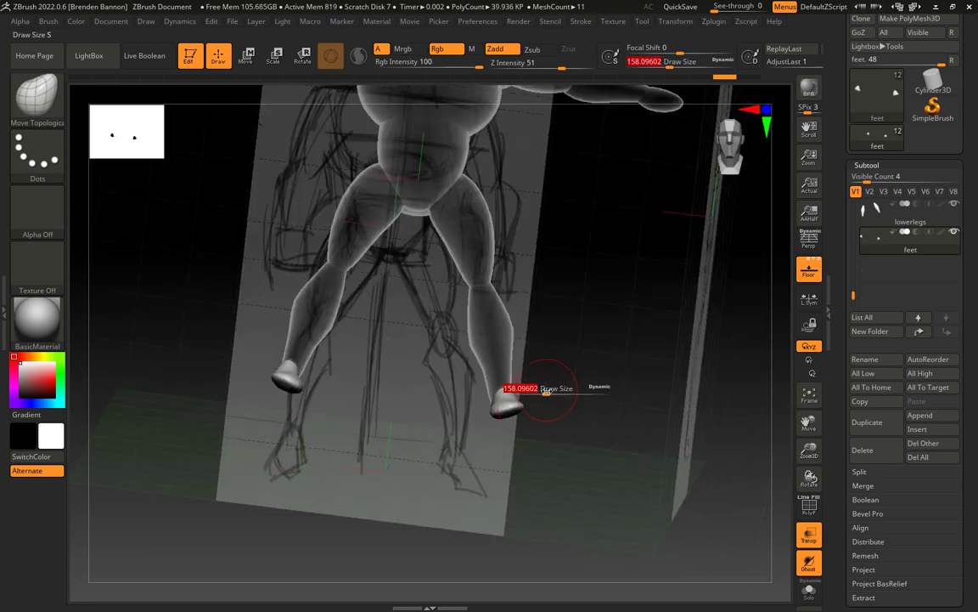
mouse_move(547, 394)
mouse_down()
mouse_move(554, 394)
mouse_move(525, 417)
mouse_up()
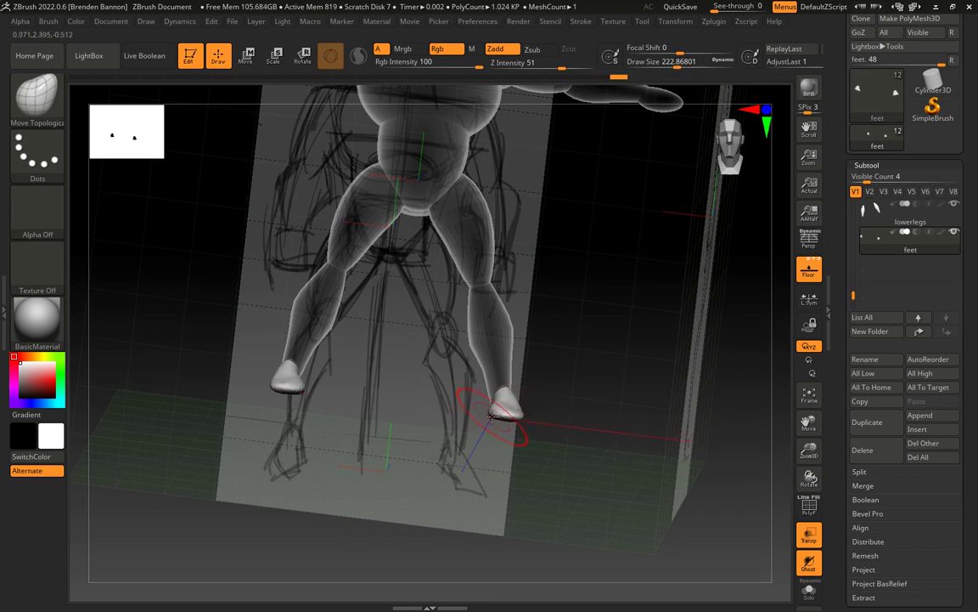
drag(545, 380, 605, 447)
Step: Select the chest subtool and adjust its overall shape against the front and side references
drag(855, 293, 839, 199)
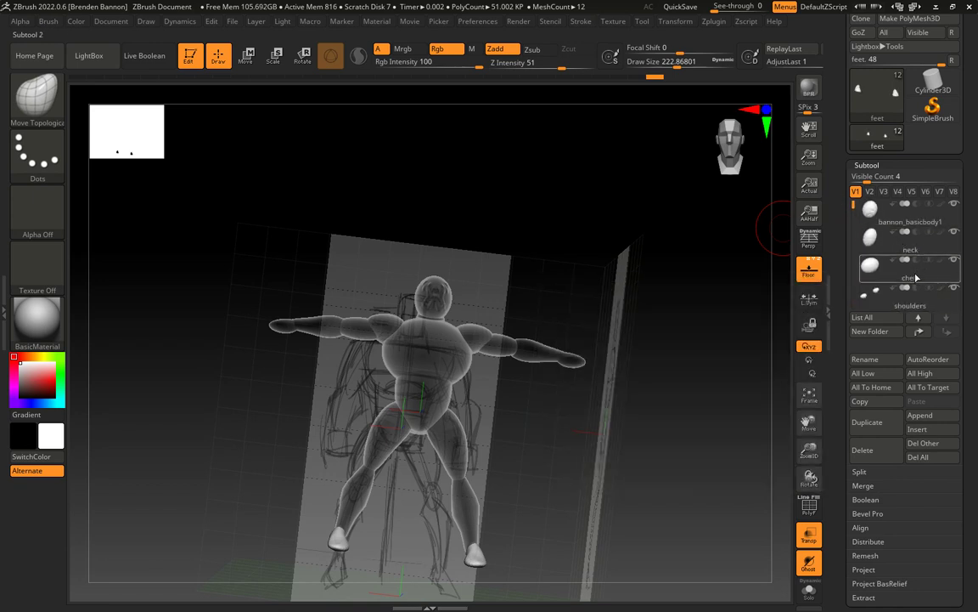
click(908, 270)
drag(583, 424, 569, 428)
mouse_move(514, 409)
mouse_down()
mouse_move(489, 363)
mouse_move(499, 349)
mouse_move(608, 327)
mouse_move(578, 327)
mouse_move(637, 310)
mouse_up()
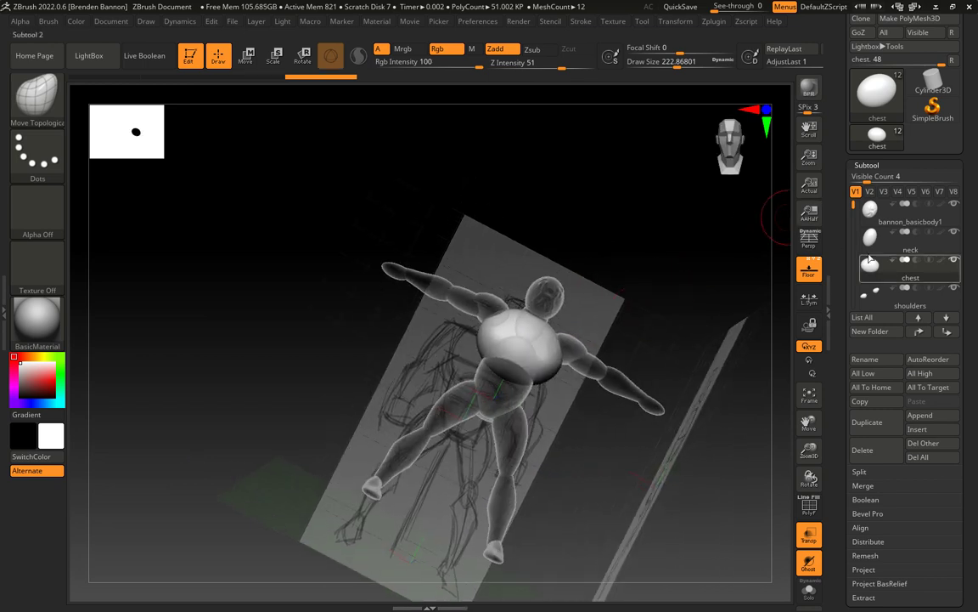
Step: Make the stomach the active subtool
drag(853, 202, 851, 217)
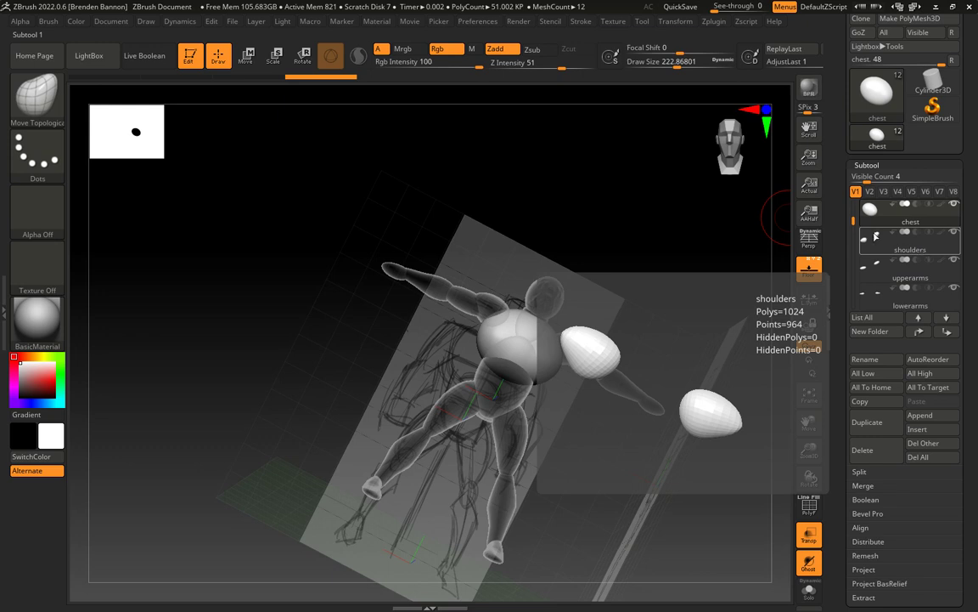
drag(853, 219, 850, 257)
click(914, 248)
drag(630, 455, 532, 377)
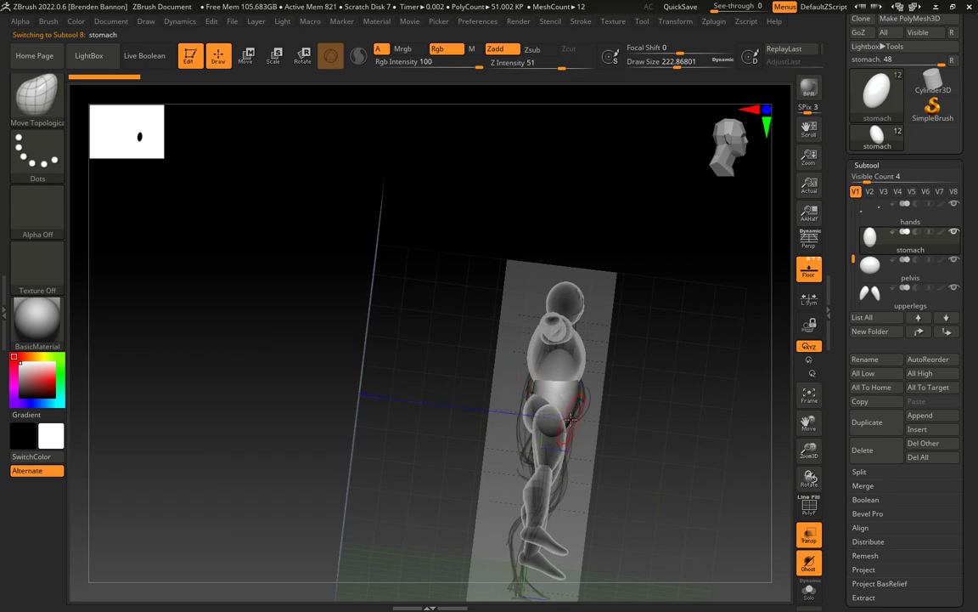
mouse_move(560, 416)
mouse_down()
mouse_move(574, 397)
mouse_move(552, 398)
mouse_up()
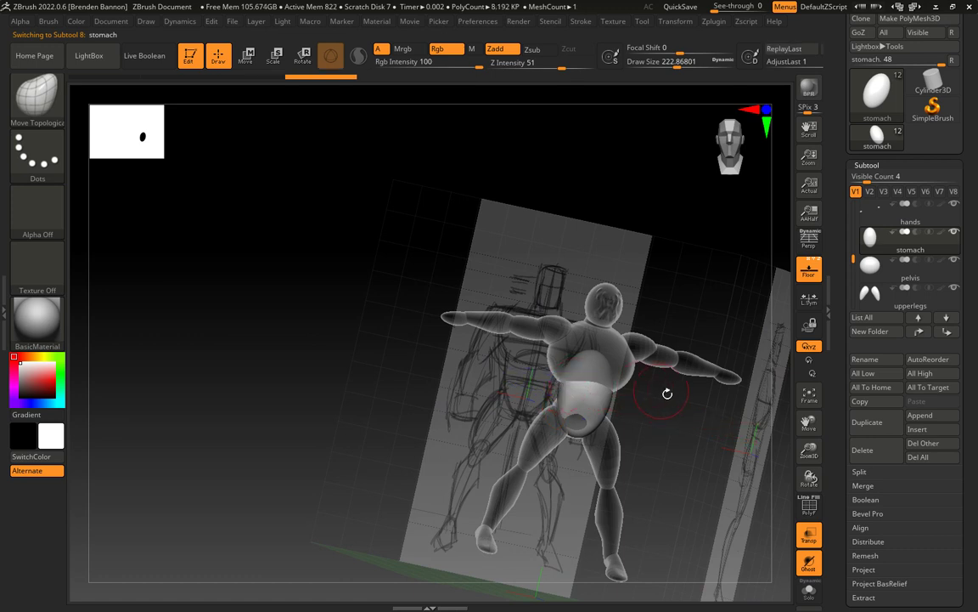
drag(668, 393, 658, 395)
key(ctrl)
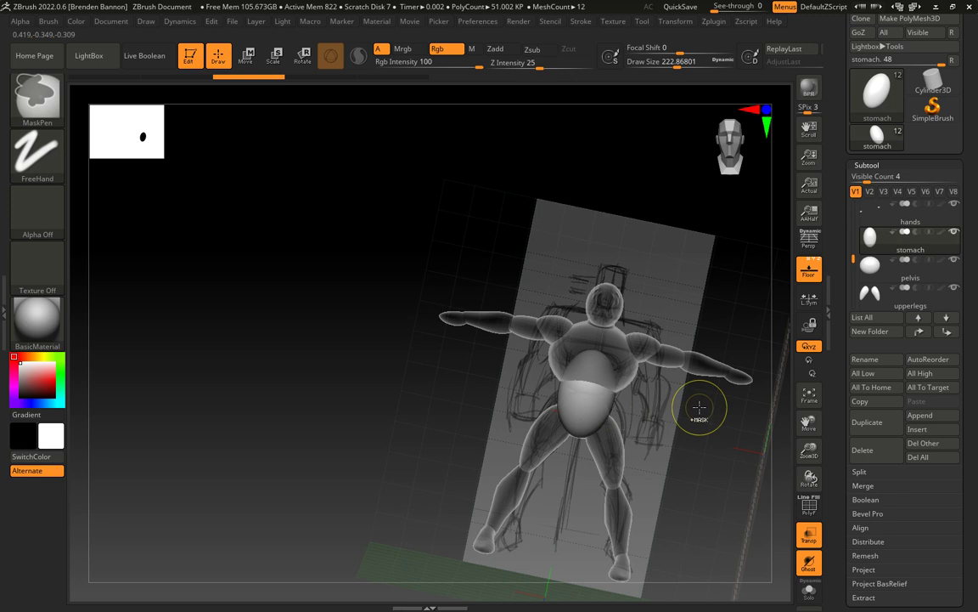
mouse_move(684, 417)
mouse_down()
mouse_move(722, 423)
mouse_move(684, 426)
mouse_move(603, 405)
mouse_up()
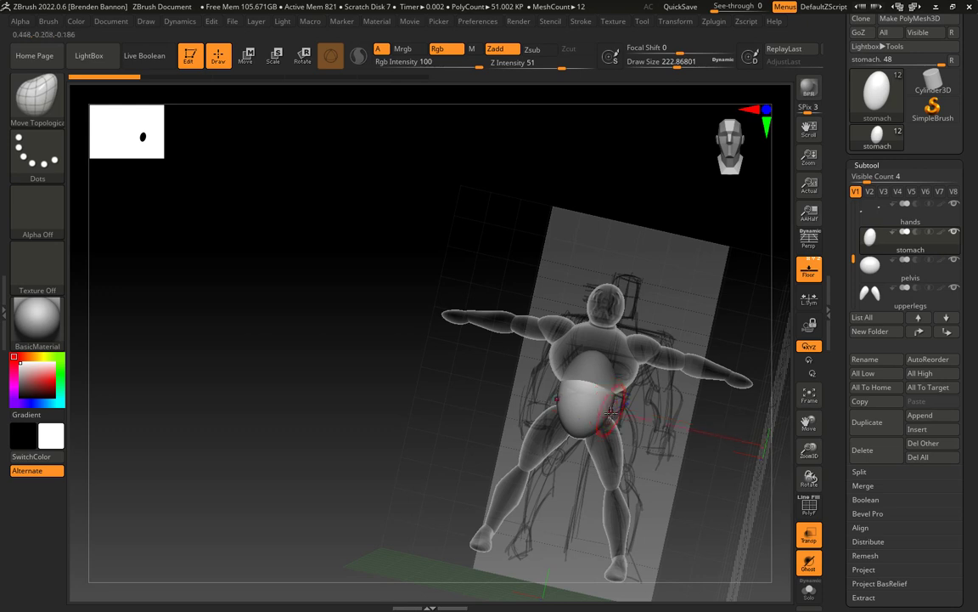
Step: Pull in the lower front of the stomach in side view and narrow its lower sides from the front
drag(619, 433, 680, 429)
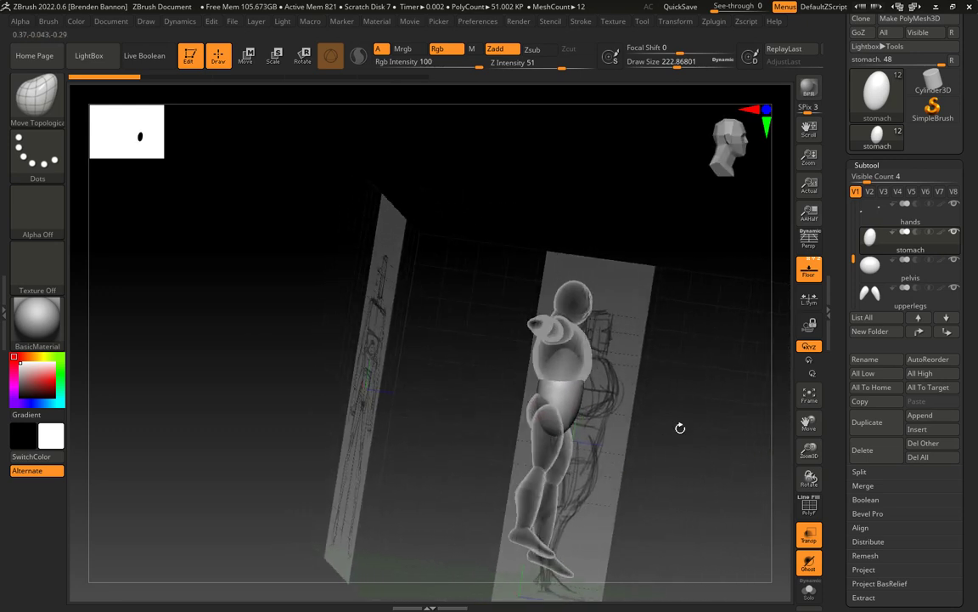
drag(576, 393, 578, 416)
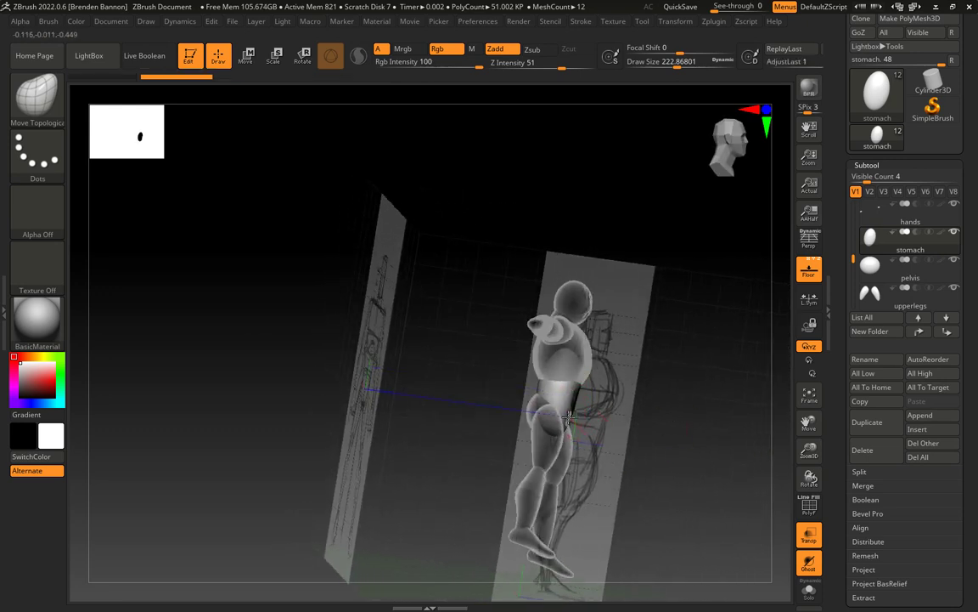
right_drag(570, 416, 572, 429)
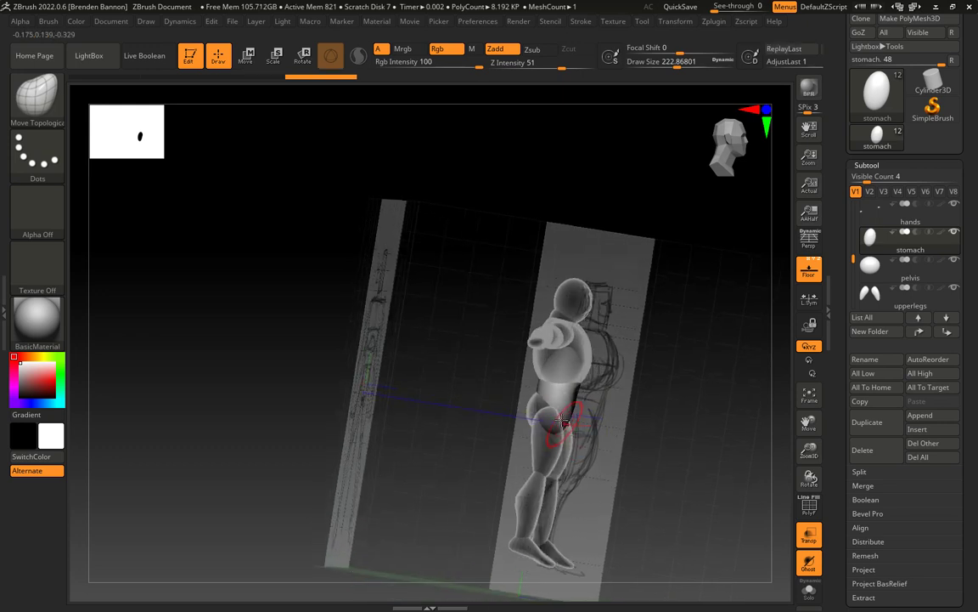
mouse_move(540, 385)
right_down()
mouse_move(719, 364)
mouse_move(576, 336)
mouse_move(553, 374)
right_up()
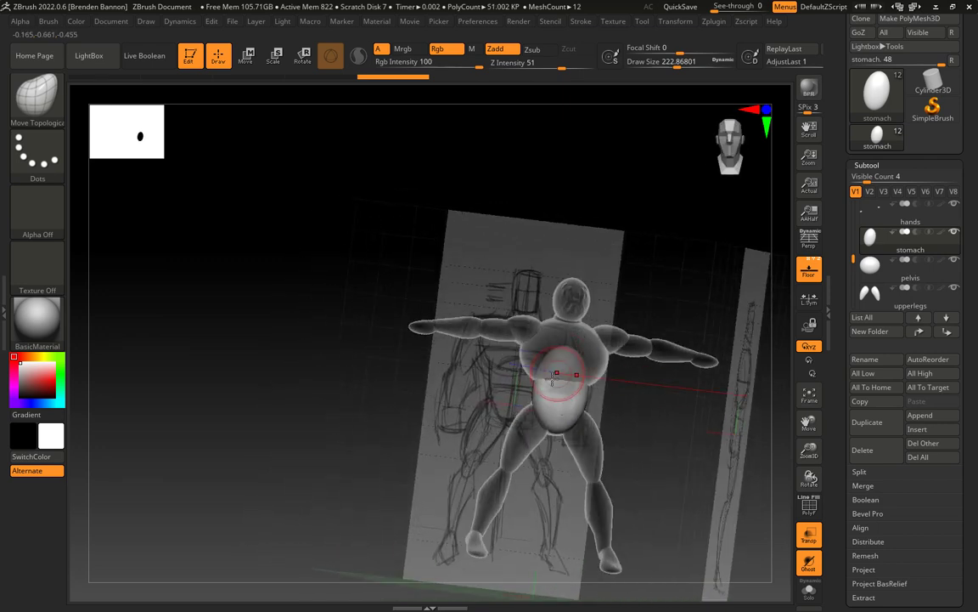
drag(538, 407, 544, 407)
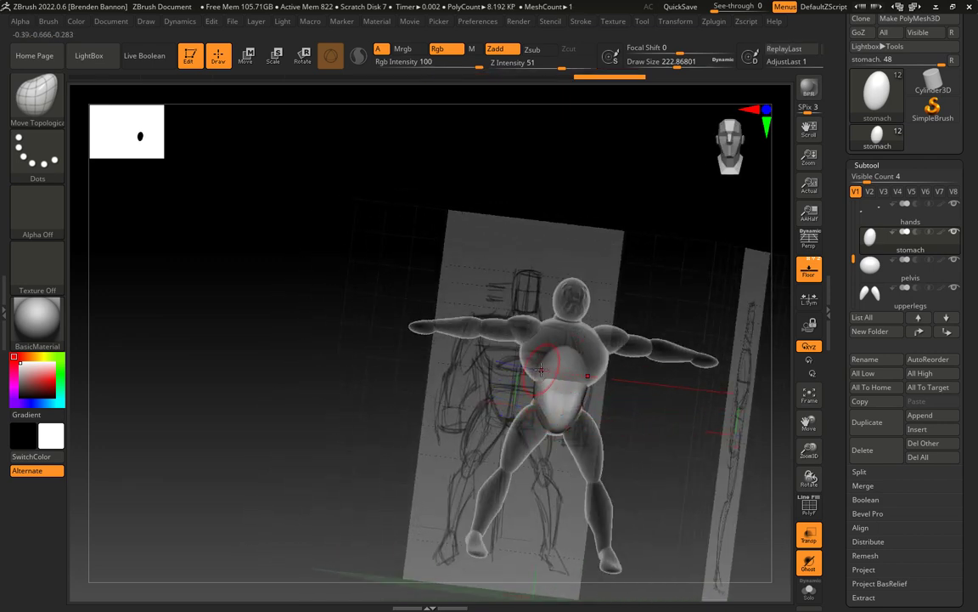
Step: Select the pelvis subtool and adjust its sides and back against the front and side references
click(909, 276)
drag(635, 434, 562, 436)
mouse_move(565, 435)
right_down()
mouse_move(565, 423)
mouse_move(567, 433)
right_up()
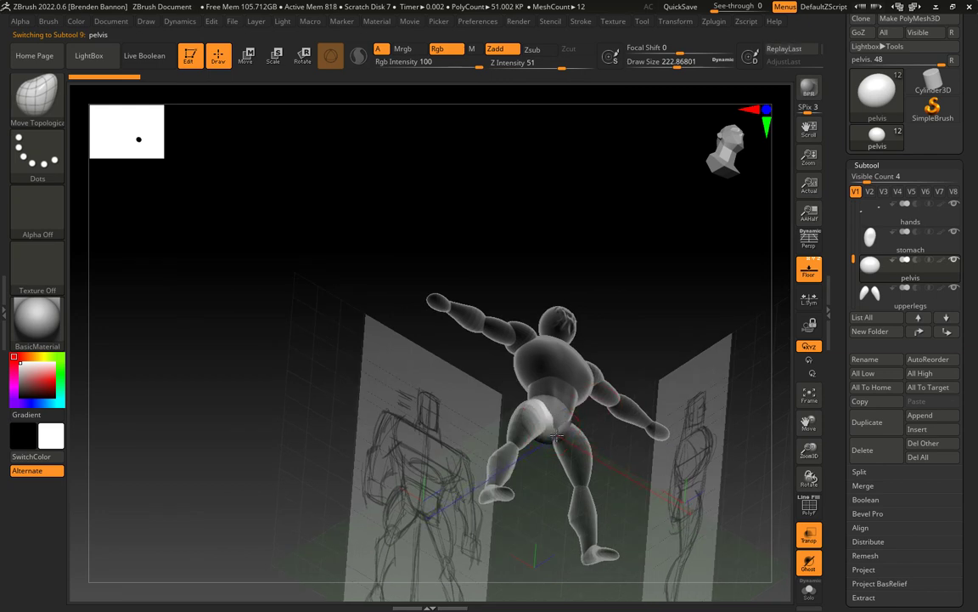
mouse_move(557, 435)
mouse_down()
mouse_move(676, 478)
mouse_move(572, 410)
mouse_up()
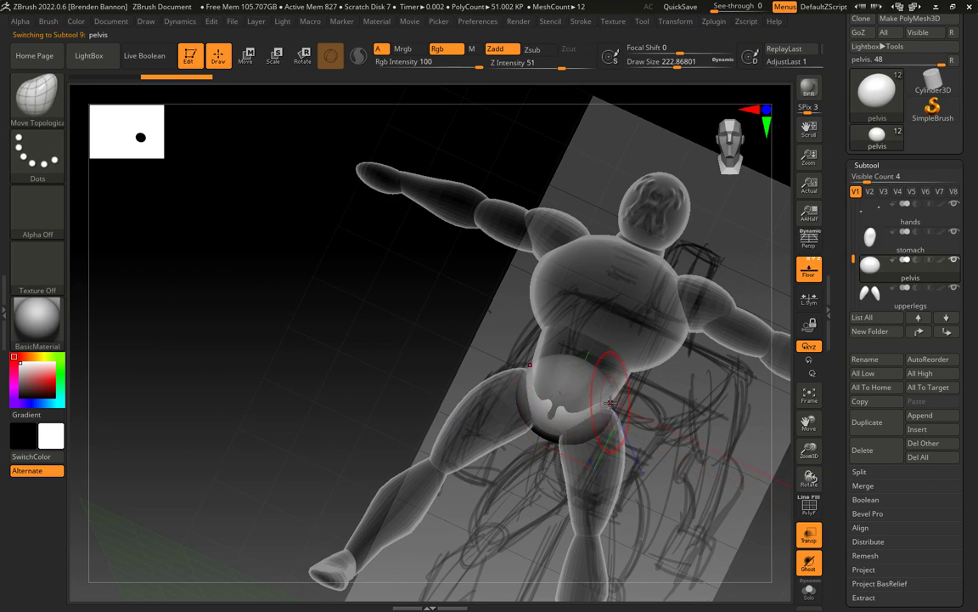
drag(633, 409, 706, 432)
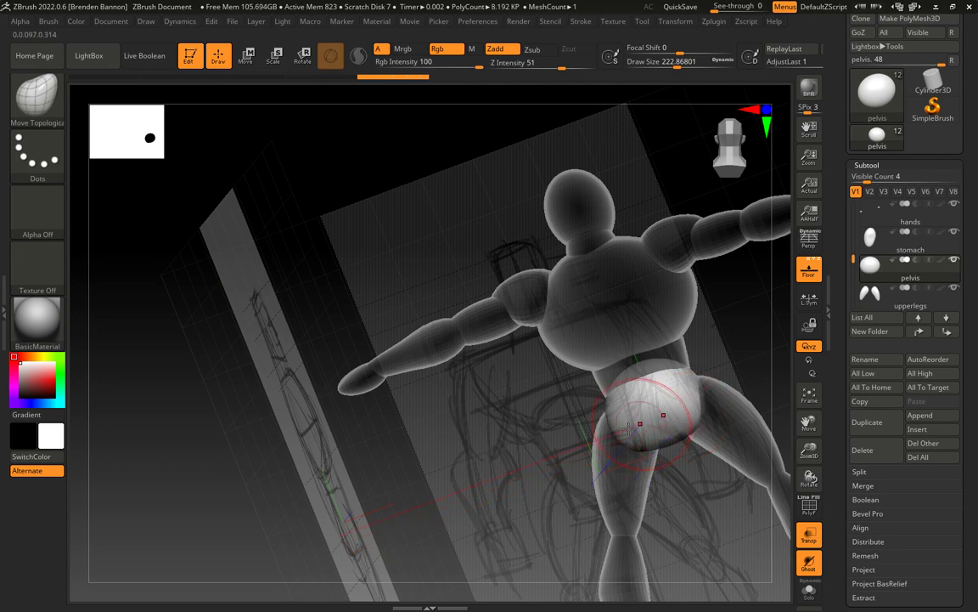
drag(501, 395, 503, 457)
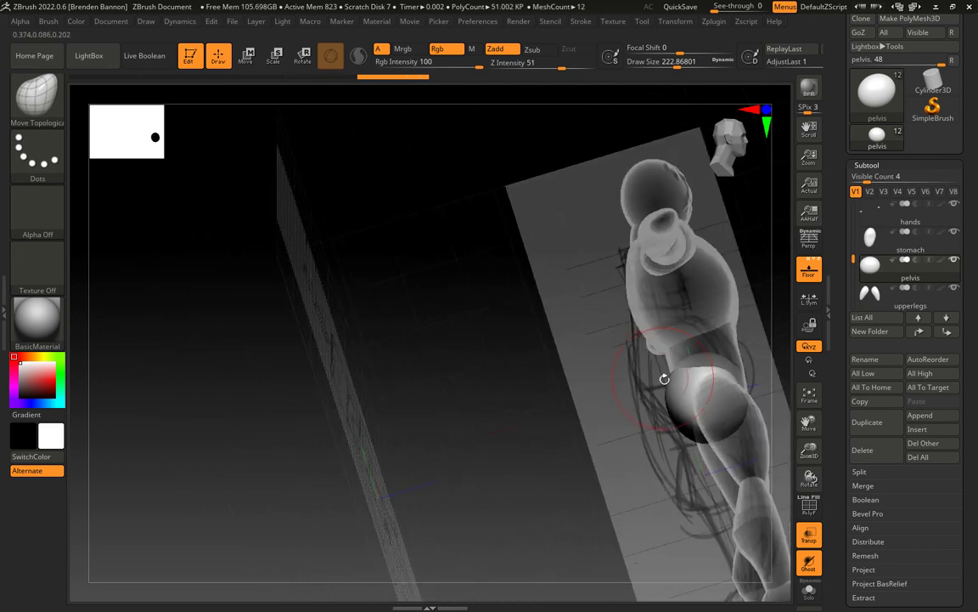
drag(676, 380, 668, 382)
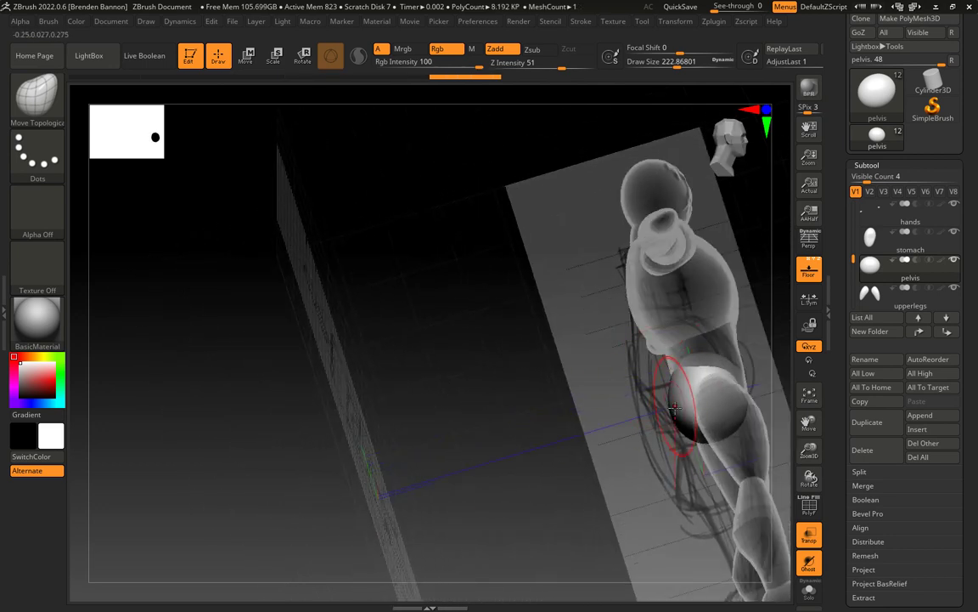
drag(677, 422, 671, 423)
mouse_move(672, 422)
right_down()
mouse_move(563, 421)
mouse_move(559, 450)
mouse_move(577, 437)
mouse_move(523, 392)
mouse_move(542, 417)
mouse_move(252, 424)
right_up()
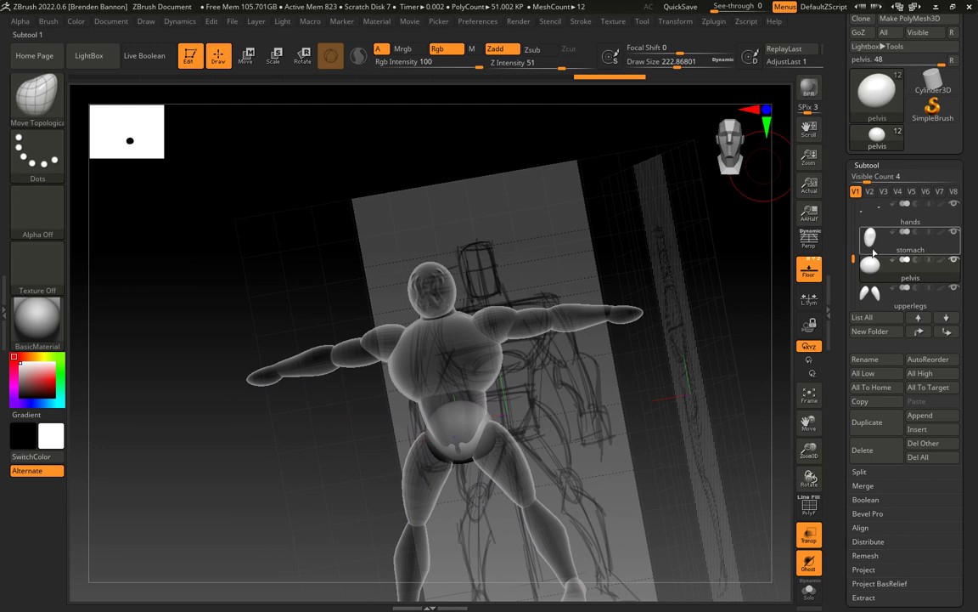
Step: Select the head subtool, narrow its side and push the face inward to flatten it
drag(852, 255, 849, 194)
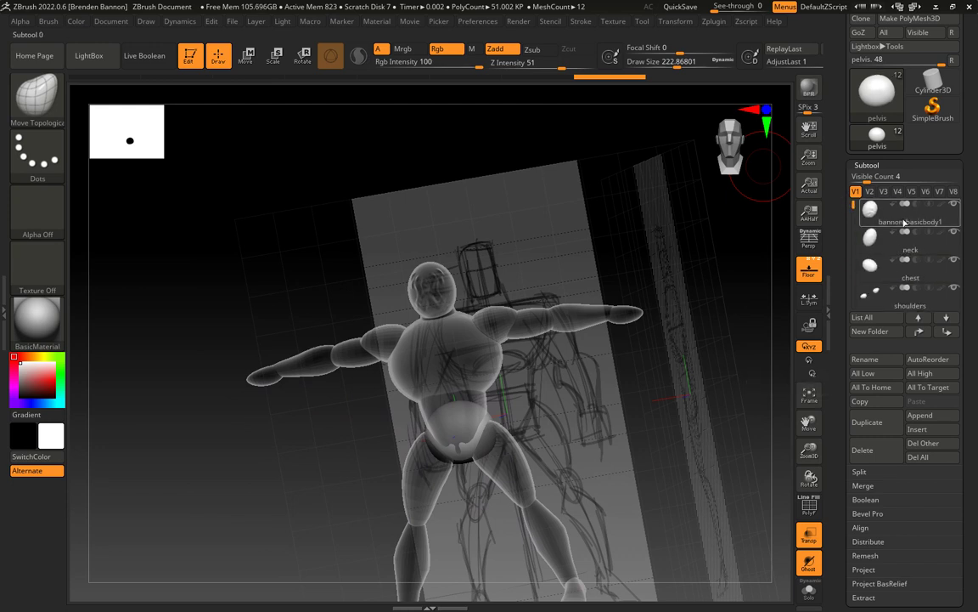
click(922, 221)
mouse_move(567, 258)
ctrl+right_down()
mouse_move(664, 302)
mouse_move(666, 486)
ctrl+right_up()
drag(447, 319, 435, 317)
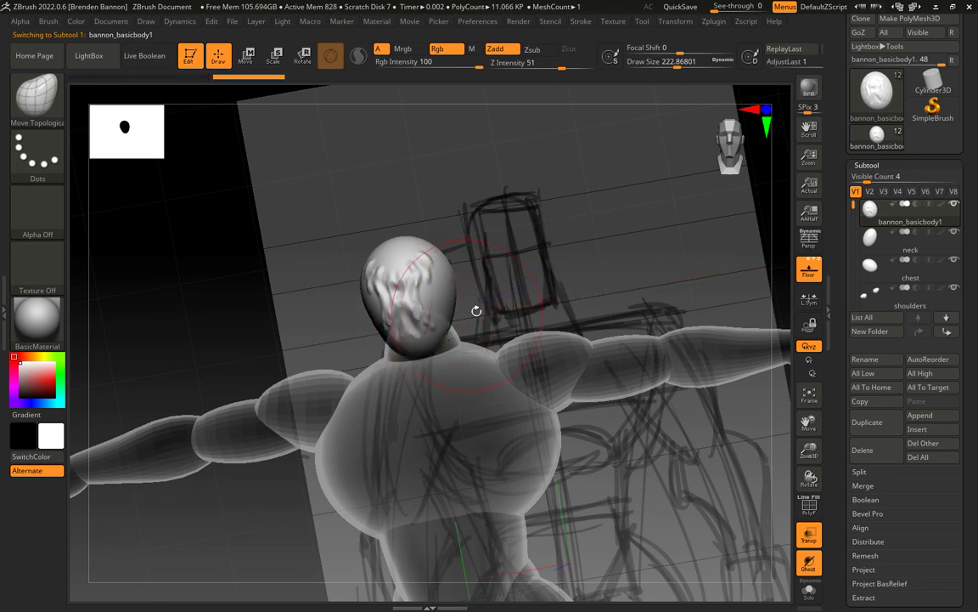
right_drag(475, 312, 423, 347)
mouse_move(421, 341)
mouse_down()
mouse_move(440, 349)
mouse_move(442, 324)
mouse_up()
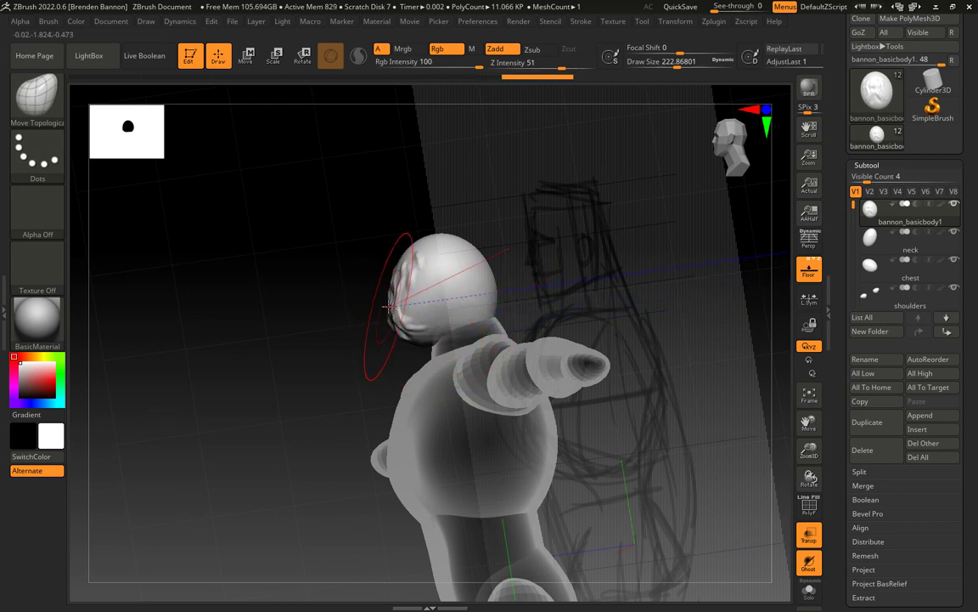
drag(388, 306, 399, 301)
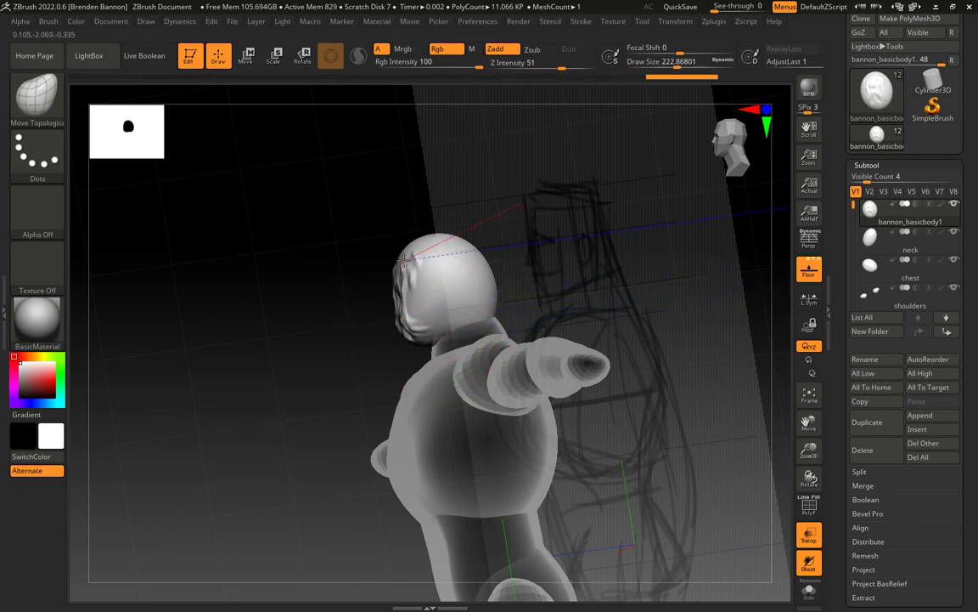
Step: Shape the head into a blockier form that fits the side and front reference sketches
drag(552, 241, 639, 234)
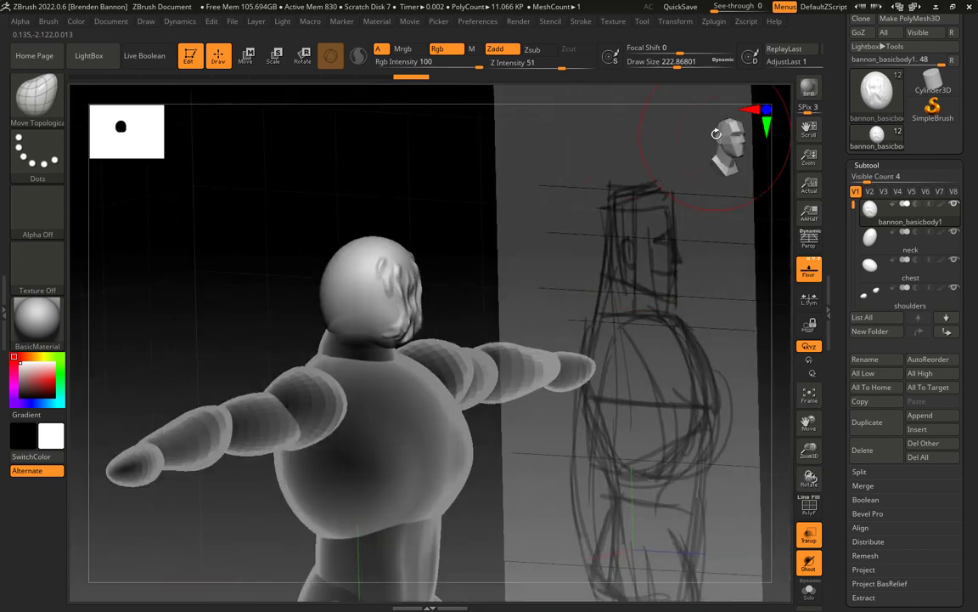
mouse_move(716, 133)
mouse_down()
mouse_move(741, 136)
mouse_move(726, 136)
mouse_up()
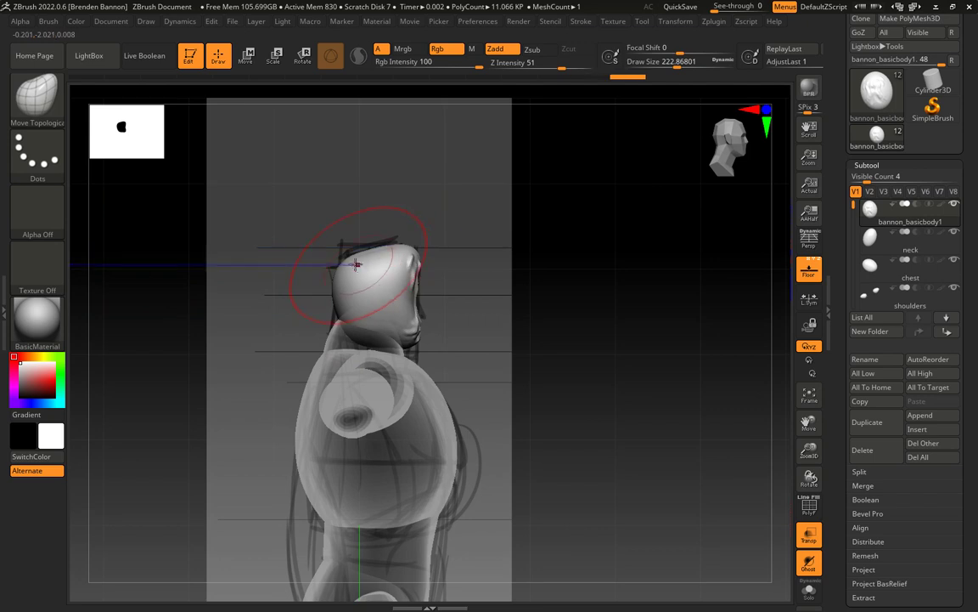
mouse_move(482, 270)
mouse_down()
mouse_move(692, 161)
mouse_move(731, 162)
mouse_up()
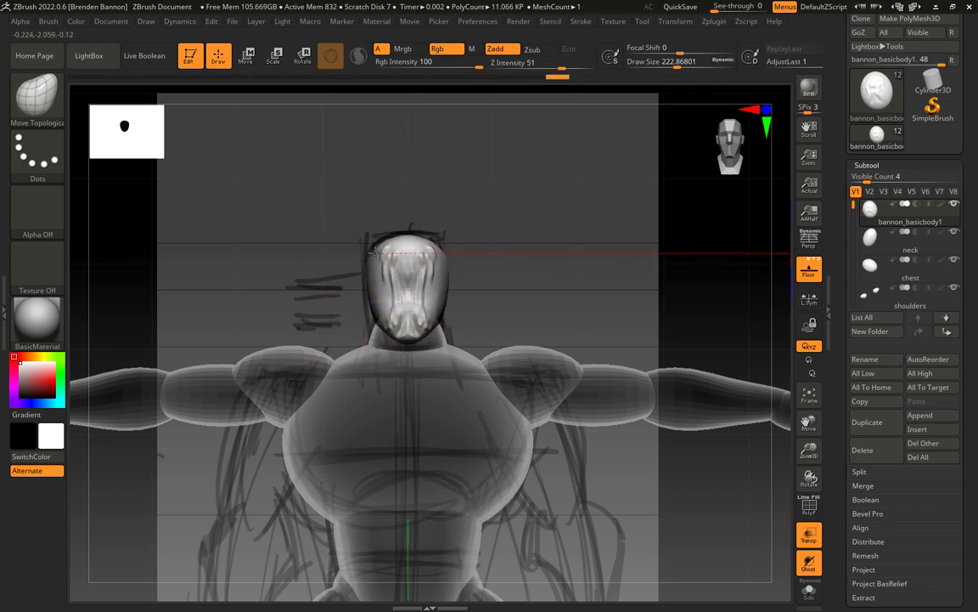
drag(501, 250, 811, 231)
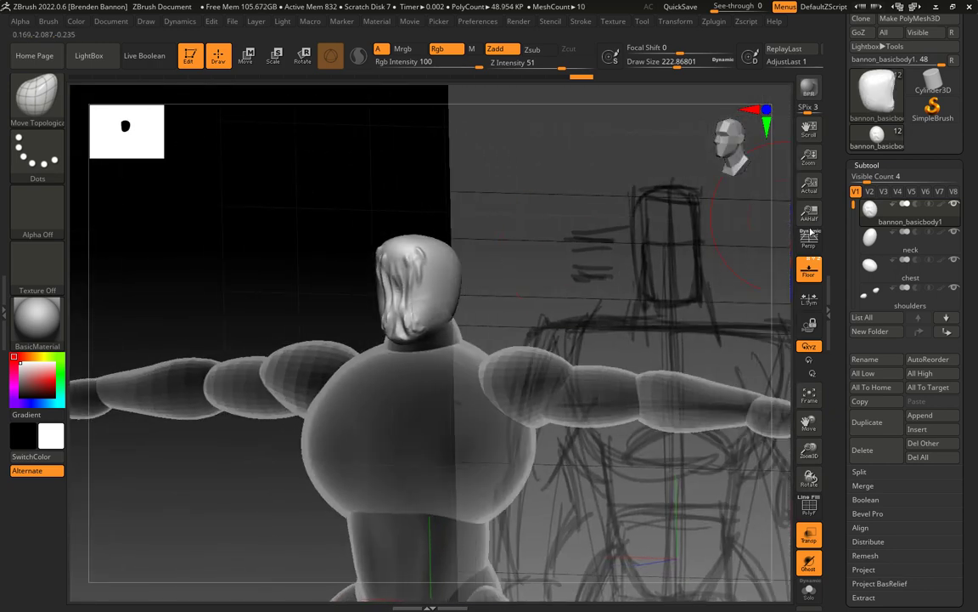
Step: Select the neck subtool and reshape its sides, back and front to run from the head into the chest
click(929, 247)
drag(524, 321, 424, 337)
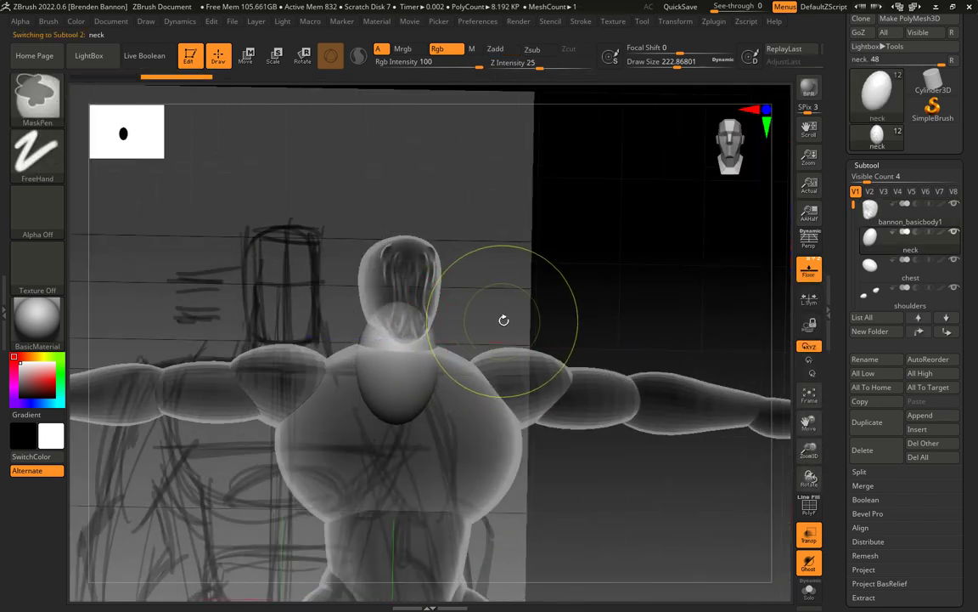
key(ctrl+z)
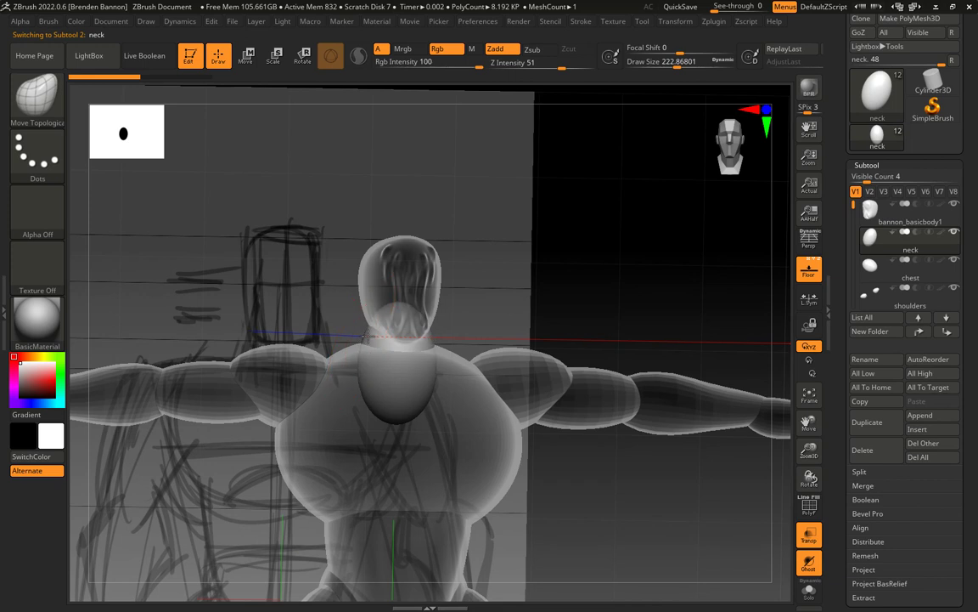
drag(367, 336, 390, 285)
drag(463, 278, 518, 282)
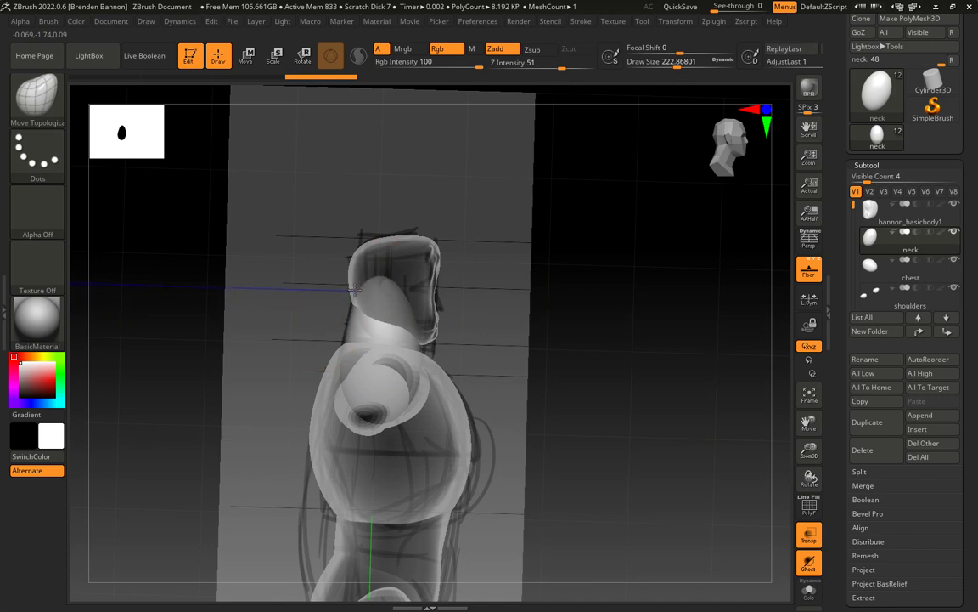
right_drag(323, 323, 382, 344)
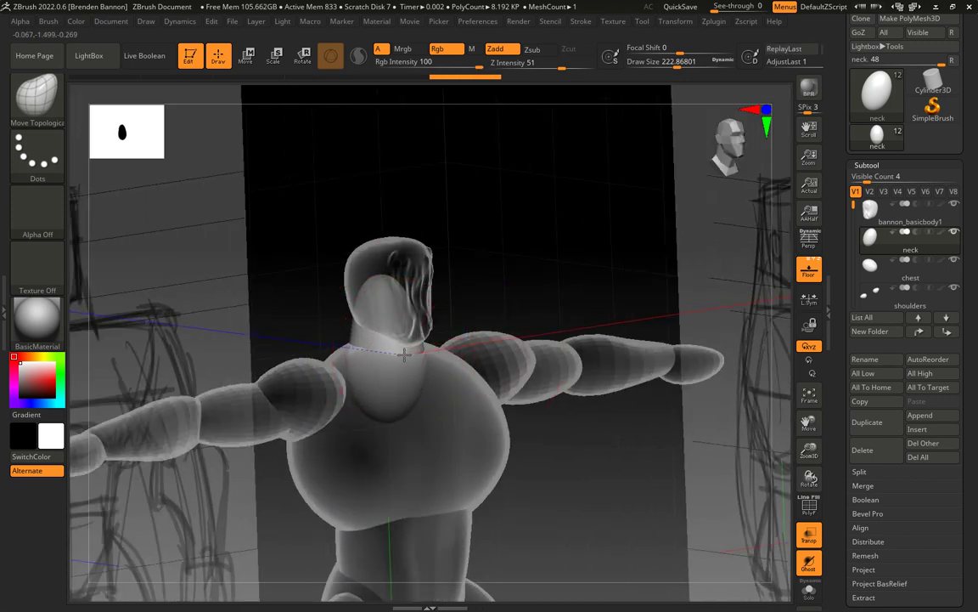
mouse_move(507, 288)
right_down()
mouse_move(505, 326)
mouse_move(458, 339)
right_up()
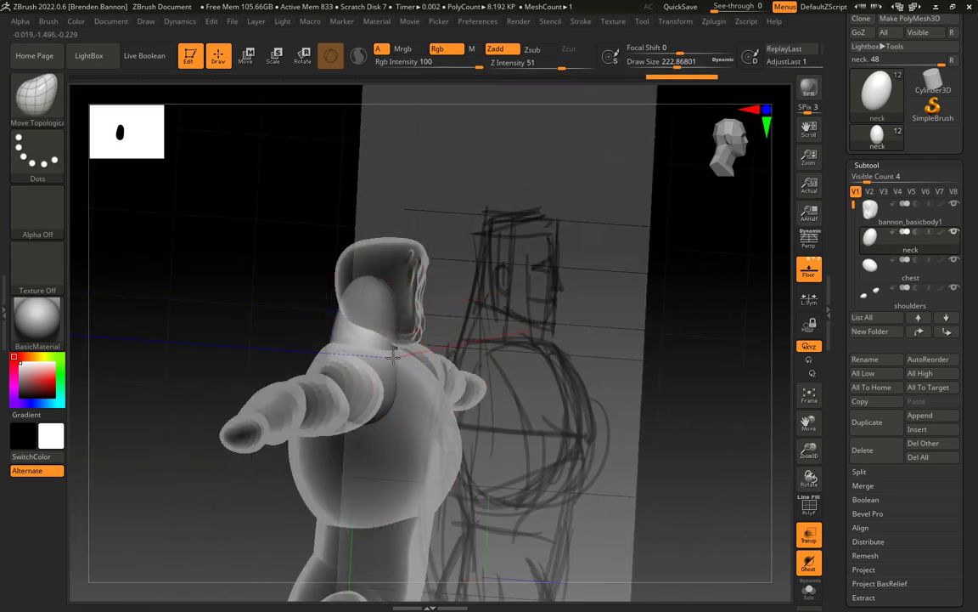
mouse_move(394, 357)
right_down()
mouse_move(563, 317)
mouse_move(830, 232)
right_up()
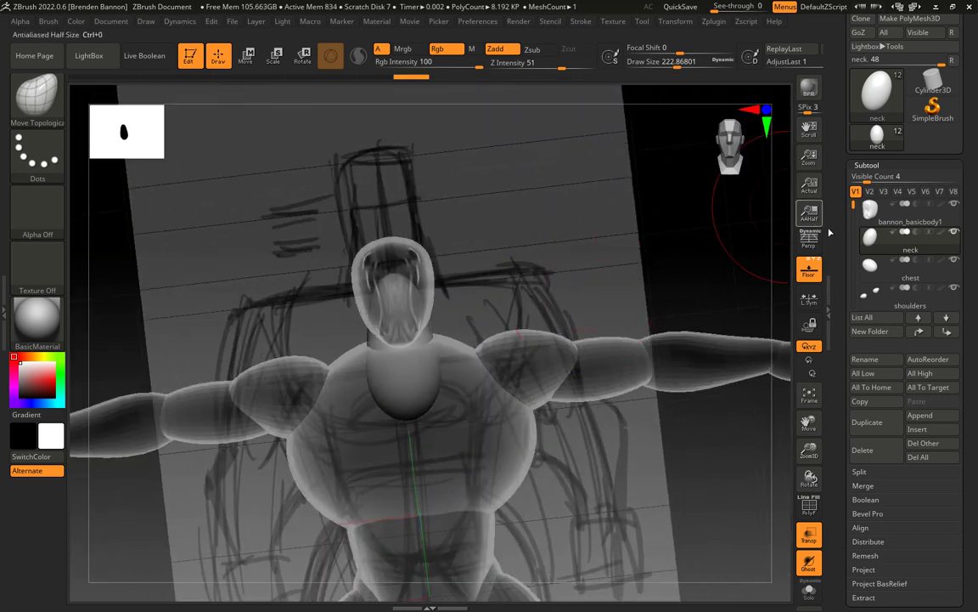
Step: Select the chest subtool, set the draw size to 112 and adjust the upper chest around the base of the neck
click(875, 265)
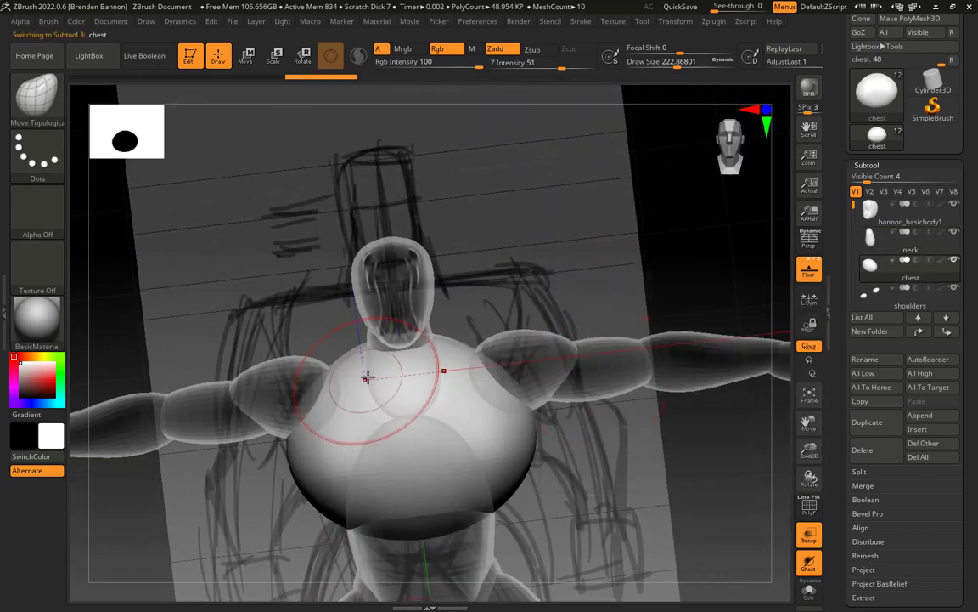
key(s)
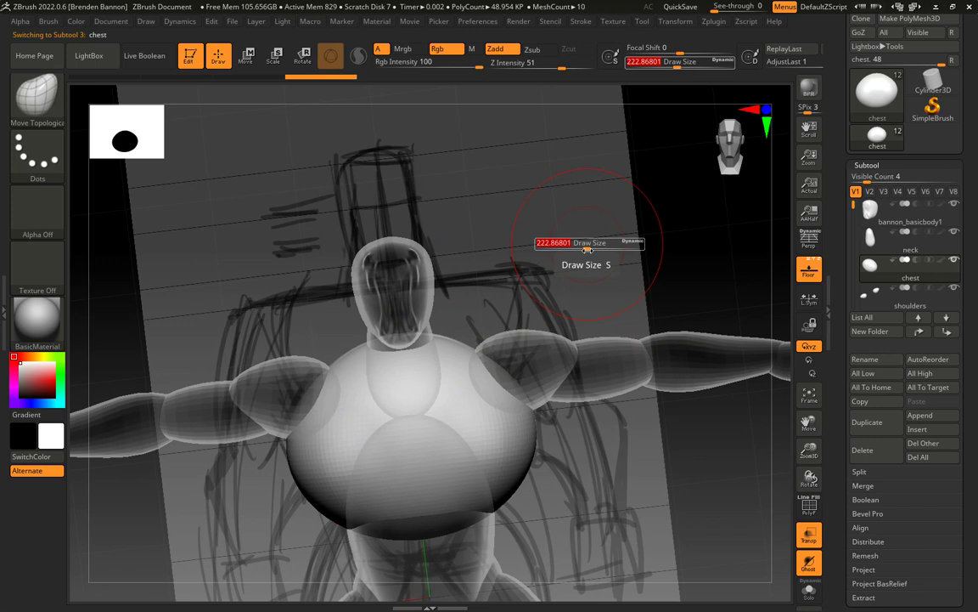
mouse_move(587, 246)
mouse_down()
mouse_move(573, 247)
mouse_move(604, 274)
mouse_move(630, 277)
mouse_move(570, 279)
mouse_up()
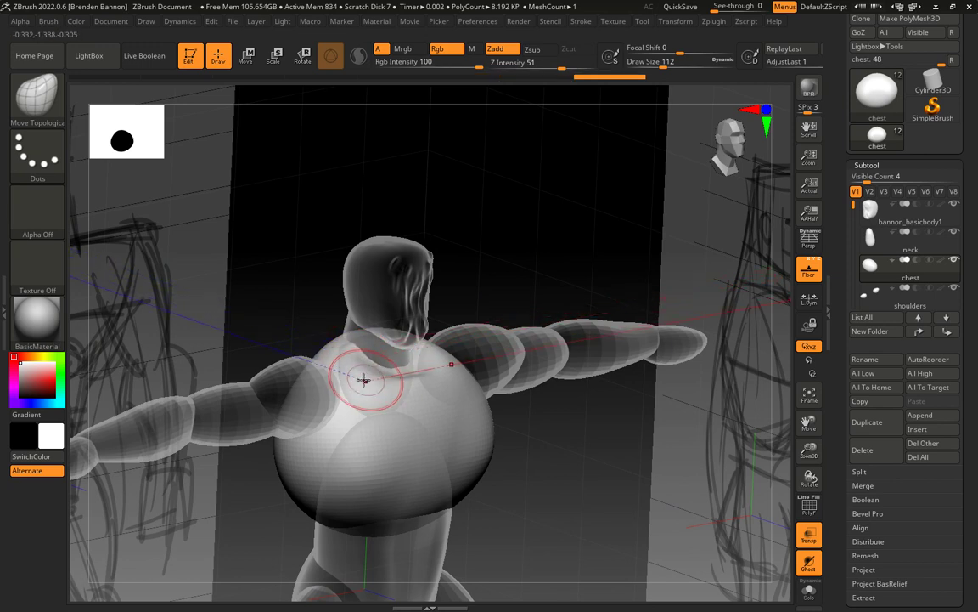
mouse_move(363, 381)
mouse_down()
mouse_move(338, 387)
mouse_move(374, 373)
mouse_up()
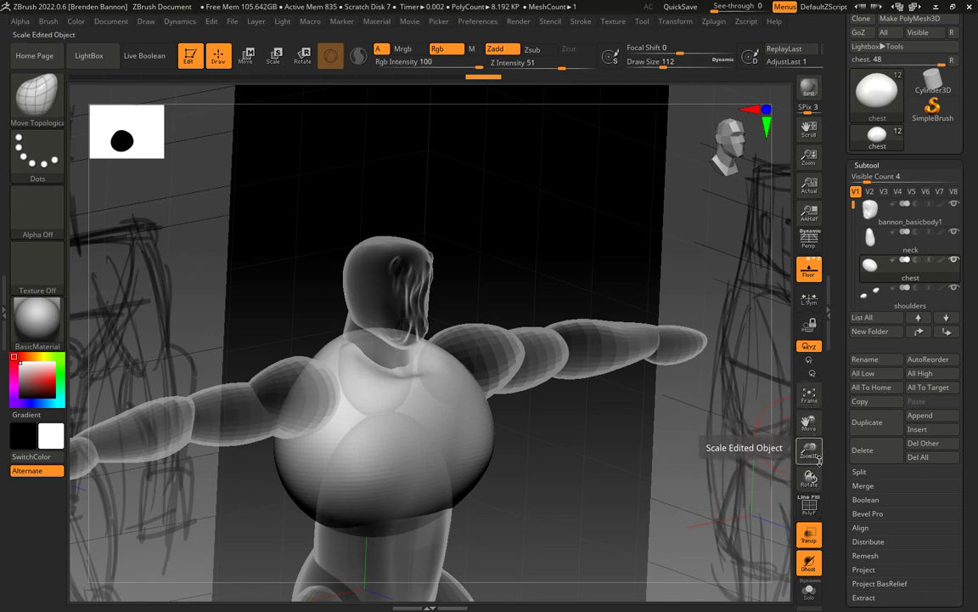
Step: Turn off transparency, then refine and smooth the upper chest where it meets the neck
click(809, 532)
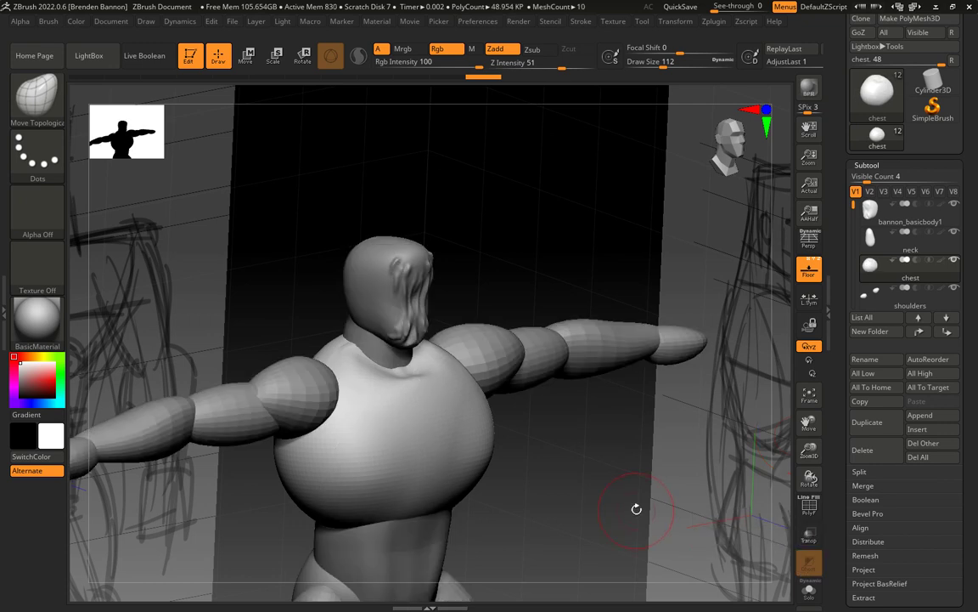
drag(635, 509, 363, 307)
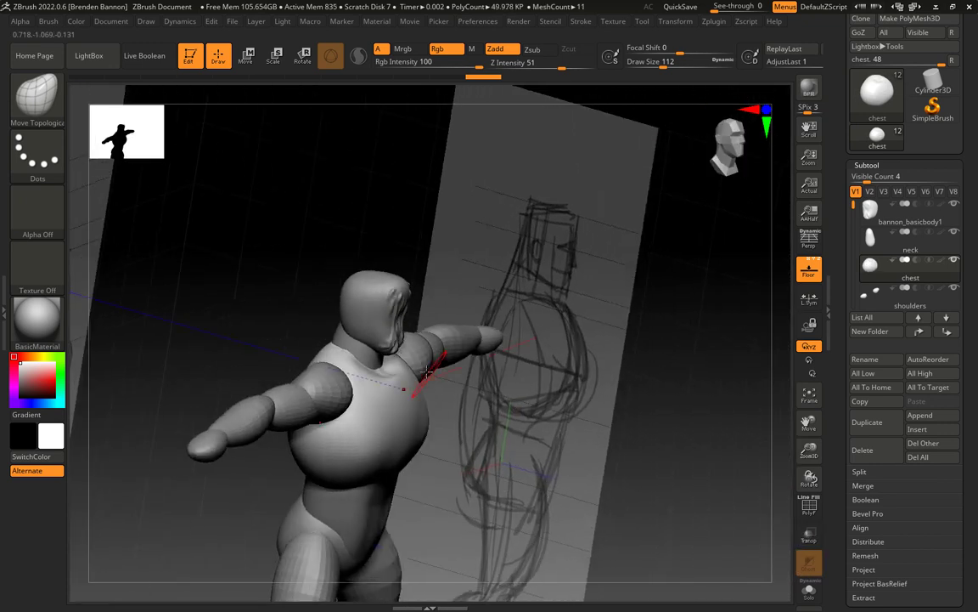
mouse_move(377, 378)
mouse_down()
mouse_move(384, 370)
mouse_move(379, 381)
mouse_up()
drag(365, 386, 397, 388)
drag(544, 437, 478, 423)
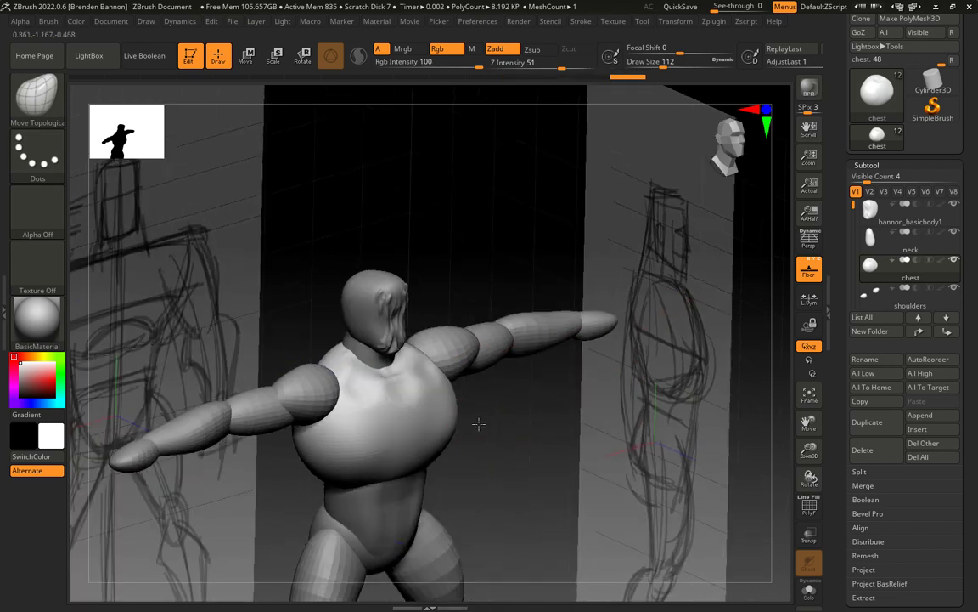
mouse_move(378, 392)
shift+mouse_down()
mouse_move(402, 382)
mouse_move(344, 389)
mouse_move(403, 368)
mouse_move(348, 383)
mouse_move(406, 381)
shift+mouse_up()
mouse_move(564, 448)
mouse_down()
mouse_move(508, 433)
mouse_move(546, 425)
mouse_up()
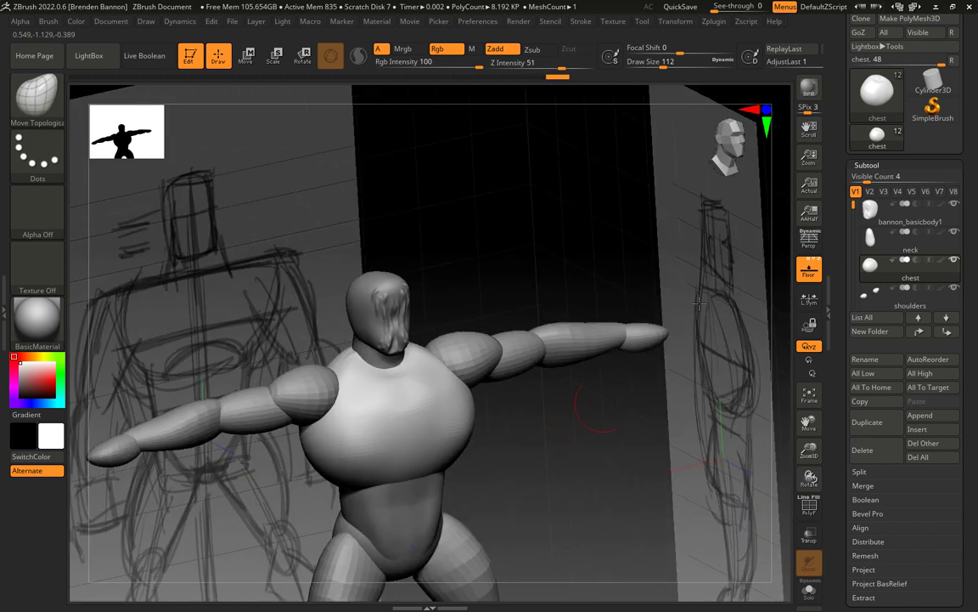
Step: Select the head subtool and smooth away the rough creases on the face
click(870, 208)
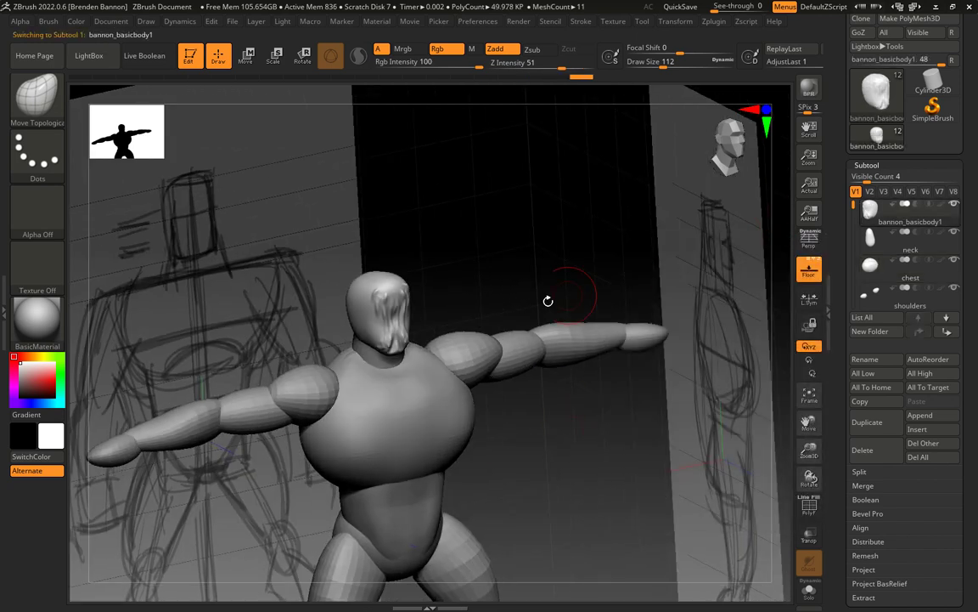
shift+drag(397, 331, 380, 289)
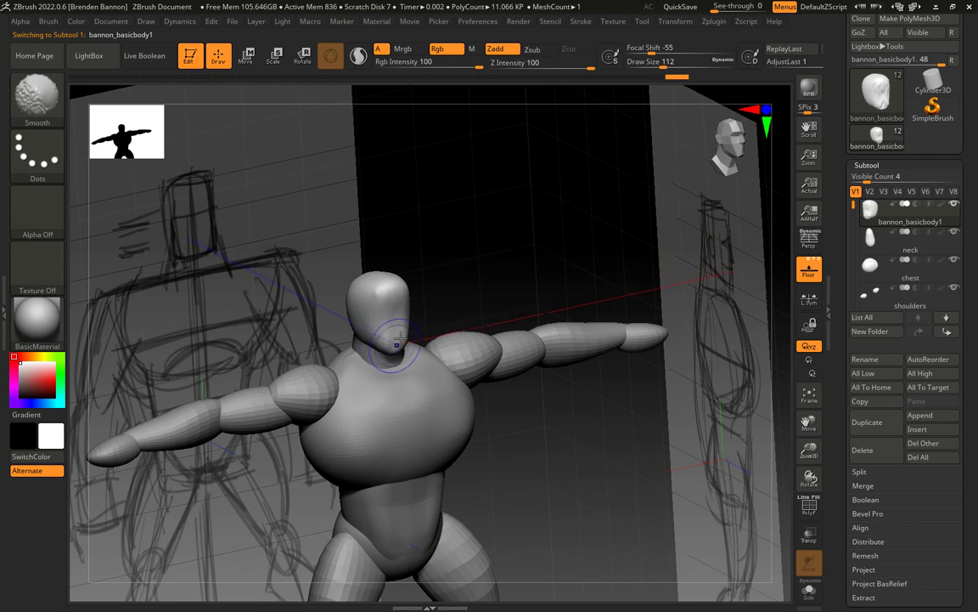
mouse_move(499, 273)
alt+mouse_down()
mouse_move(435, 194)
mouse_move(425, 200)
mouse_move(439, 201)
mouse_move(428, 207)
mouse_move(446, 222)
alt+mouse_up()
Step: Reshape the side and top of the head with Move Topological to match the front reference
click(730, 145)
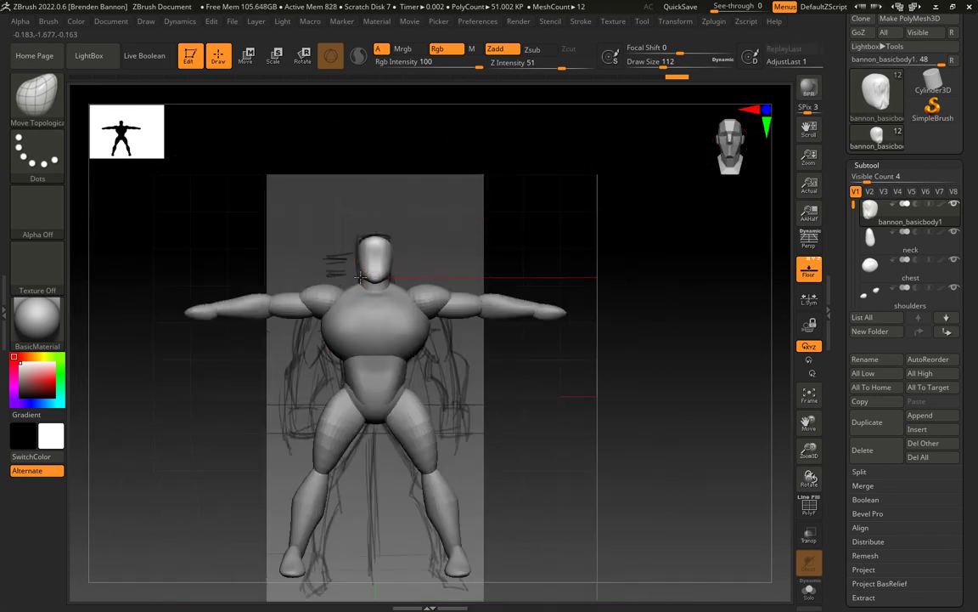
drag(360, 278, 364, 247)
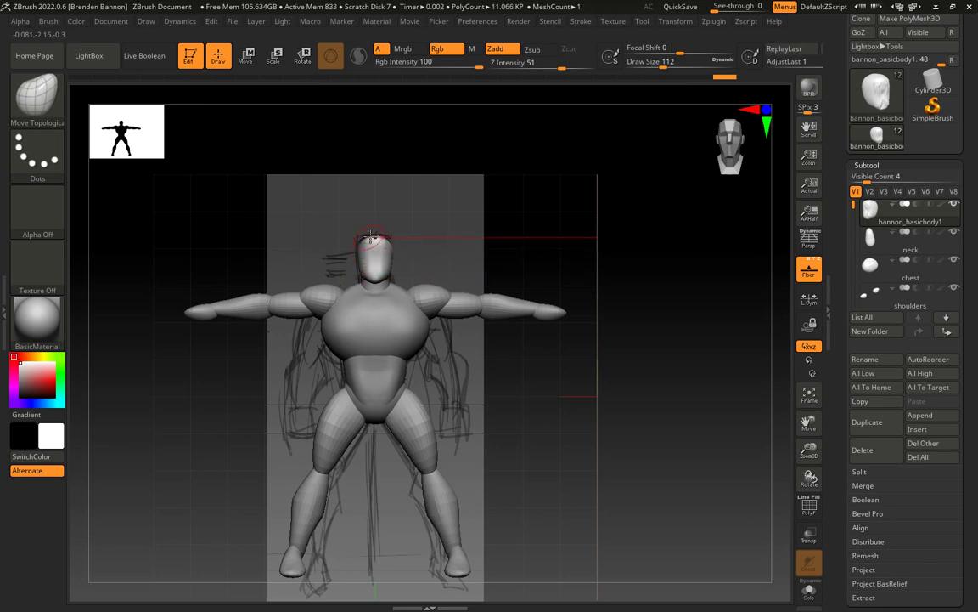
drag(454, 237, 529, 245)
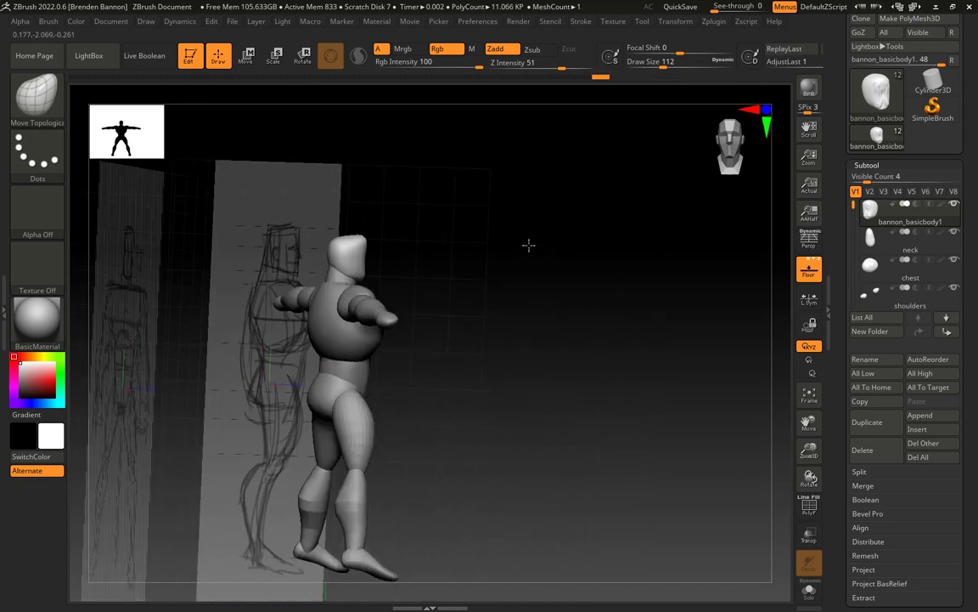
Step: Check the head against the side reference and smooth its crown and surface into a clean rounded form
click(728, 149)
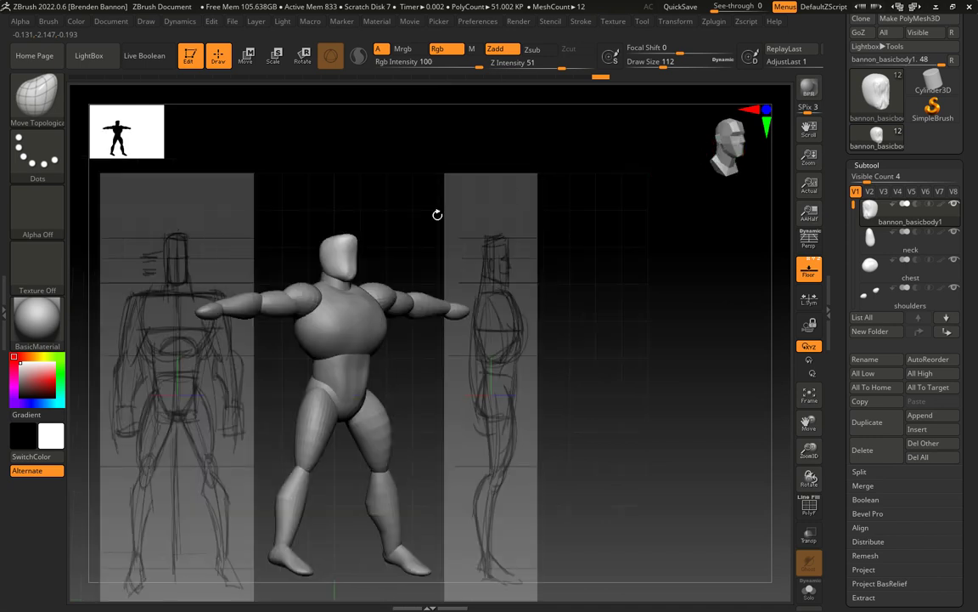
click(731, 150)
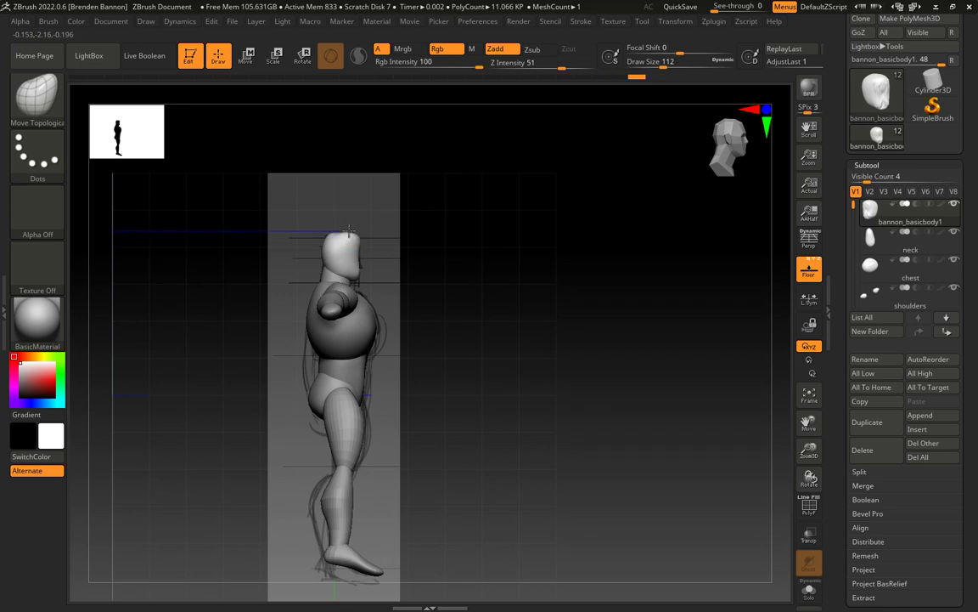
drag(419, 242, 395, 266)
key(shift)
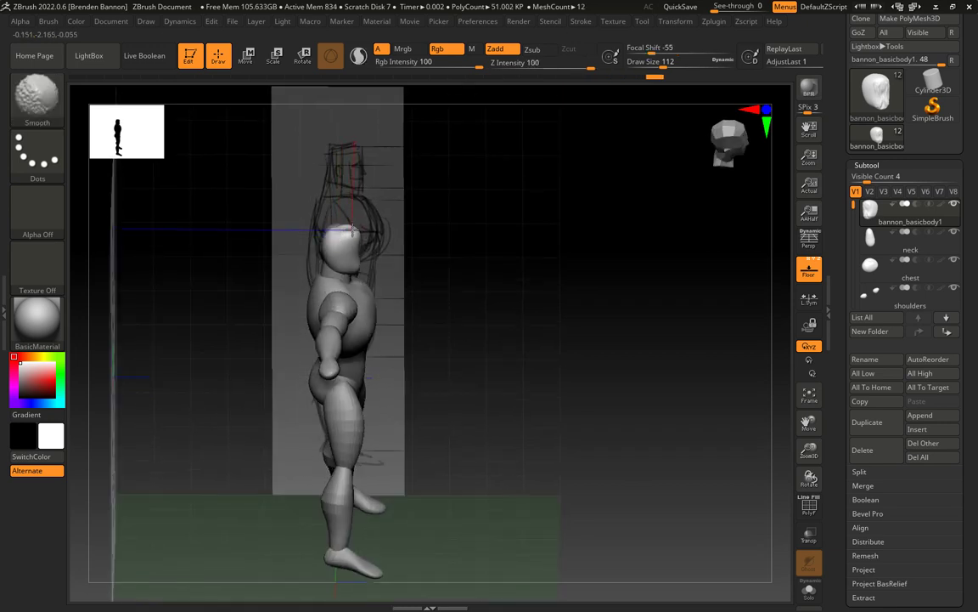
drag(350, 231, 337, 223)
mouse_move(513, 242)
mouse_down()
mouse_move(399, 231)
mouse_move(507, 227)
mouse_move(448, 222)
mouse_move(470, 209)
mouse_up()
key(shift)
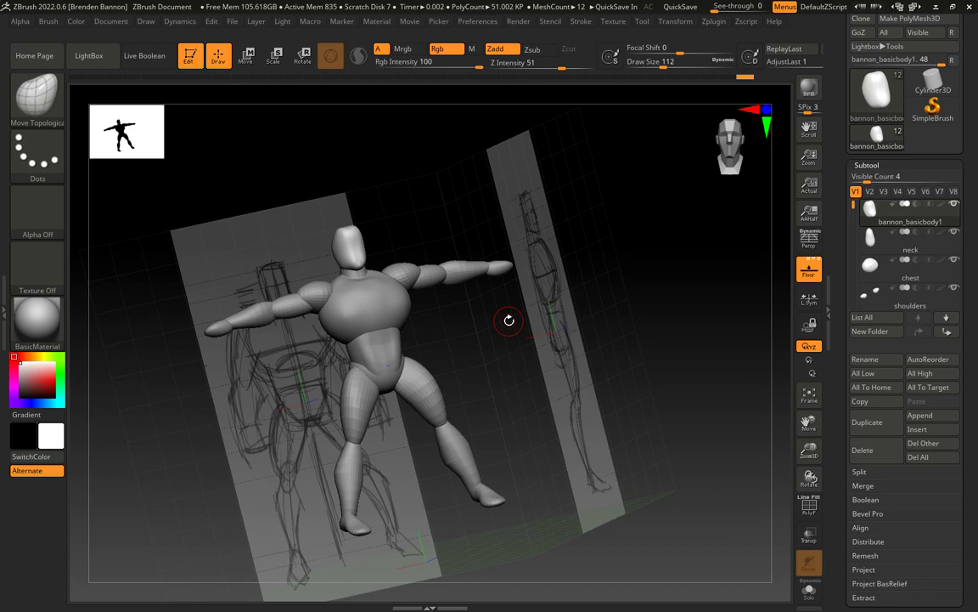
Step: Save the ZTool with SubTool Master as a new version, changing the number ending its file name to 2
click(714, 22)
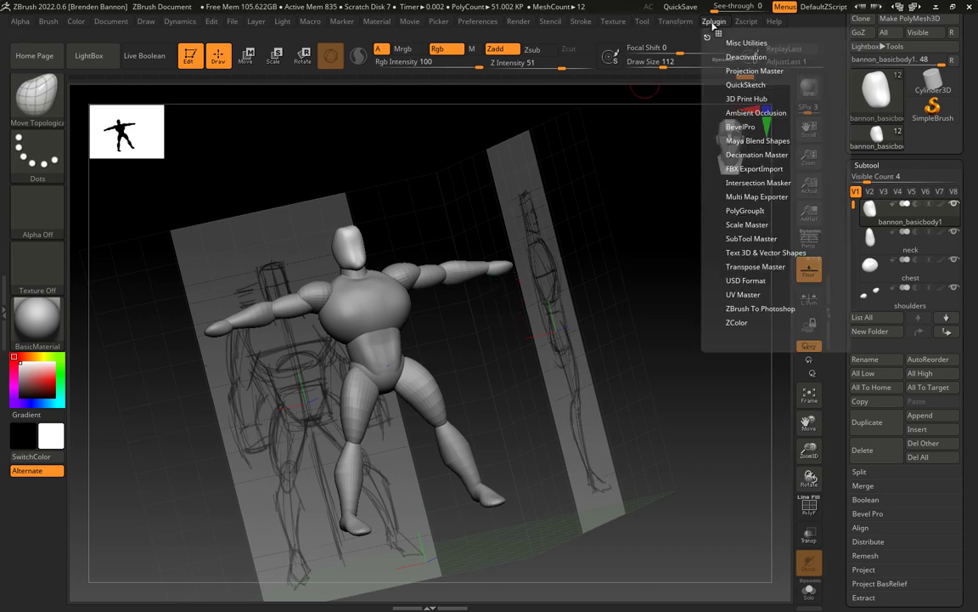
click(752, 238)
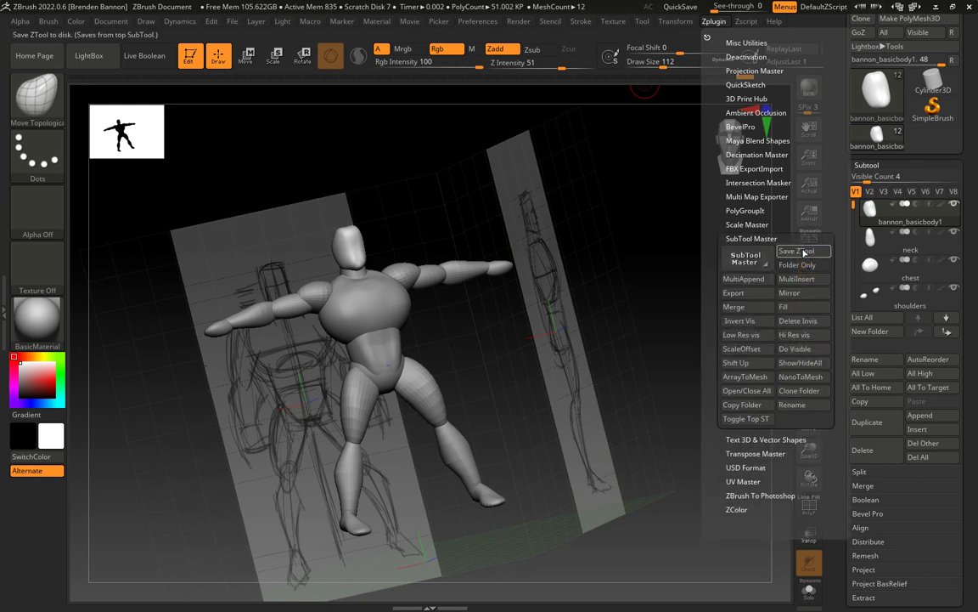
key(ctrl+s)
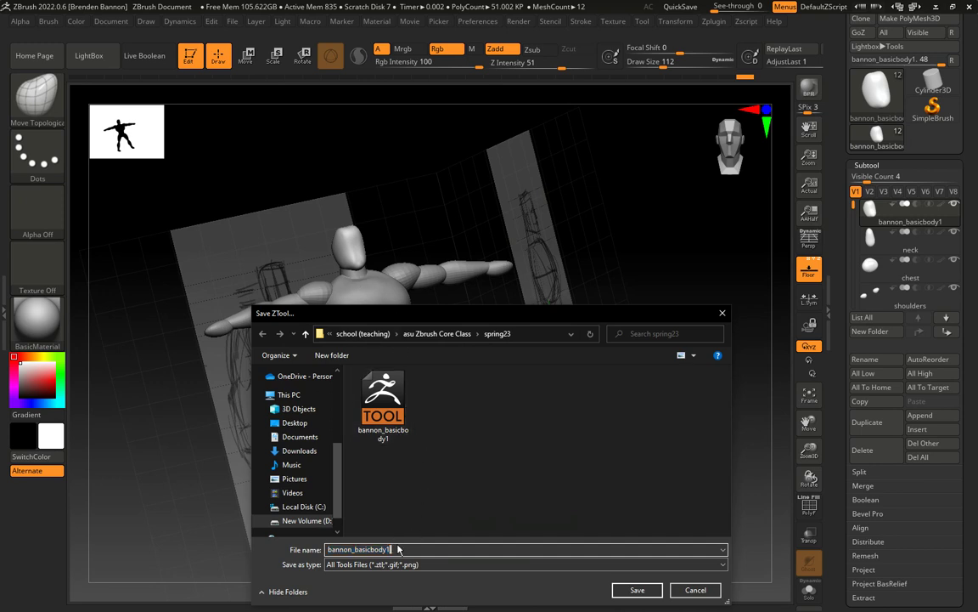
key(BackSpace)
text(2)
key(Return)
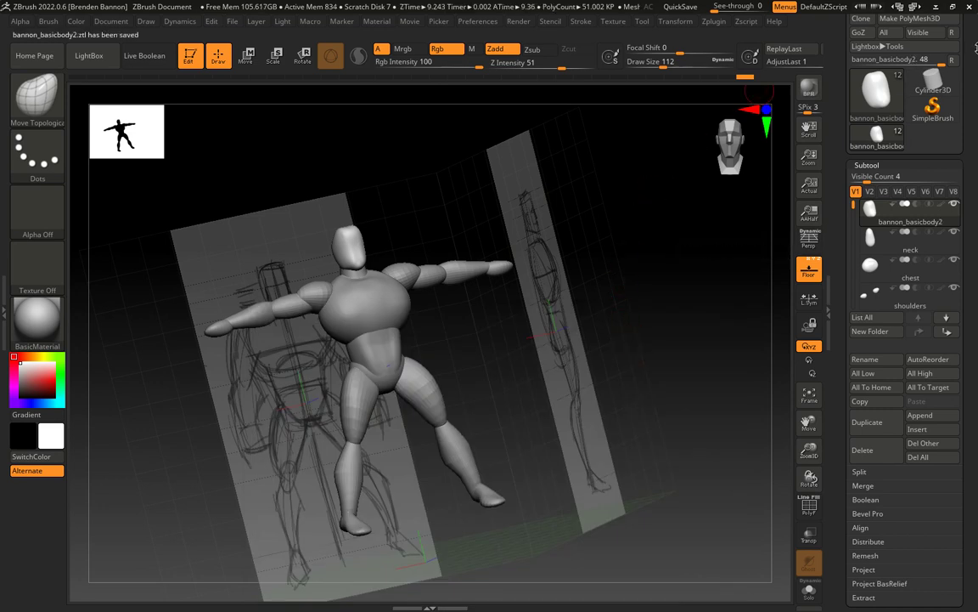
Step: Close ZBrush without saving the changes to the project
click(970, 8)
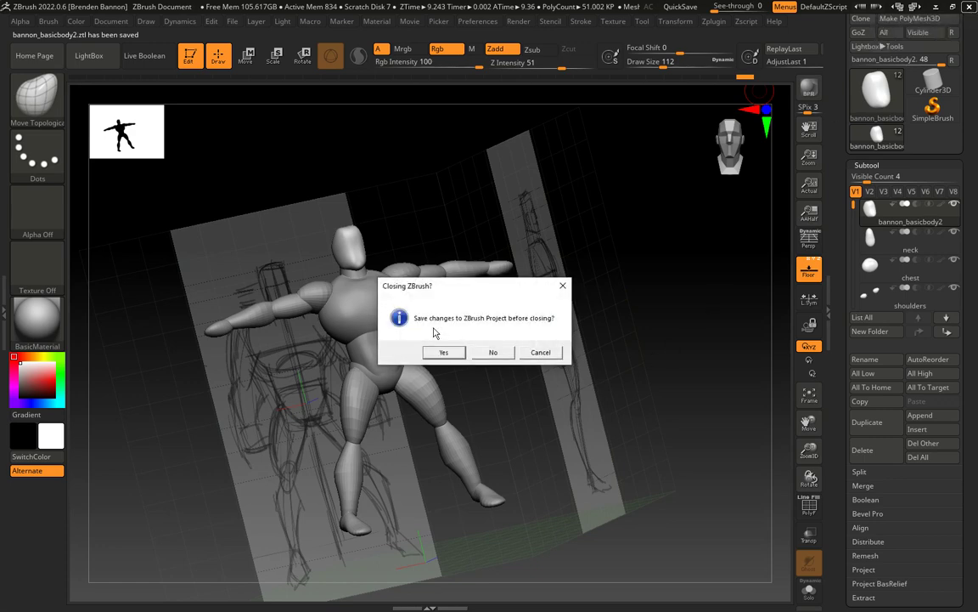
click(494, 351)
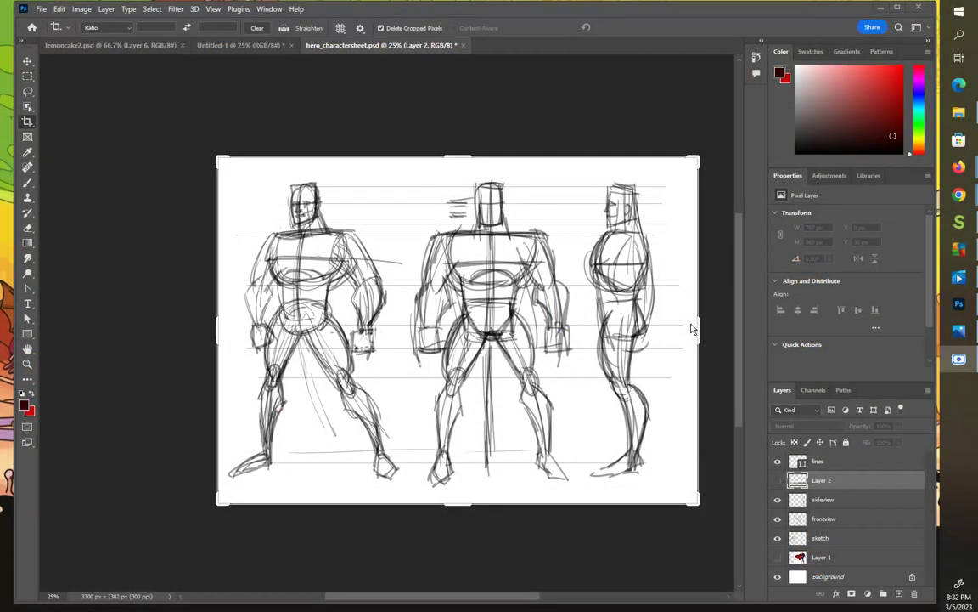